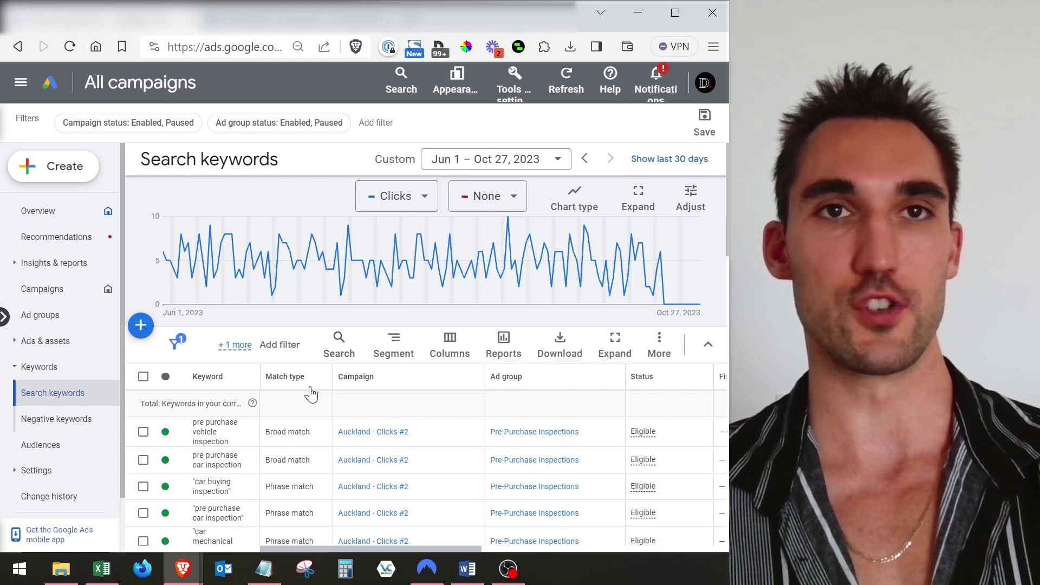
# Review the search keywords and their match types, and open the Search terms report.
pyautogui.scroll(-2, 279, 438)
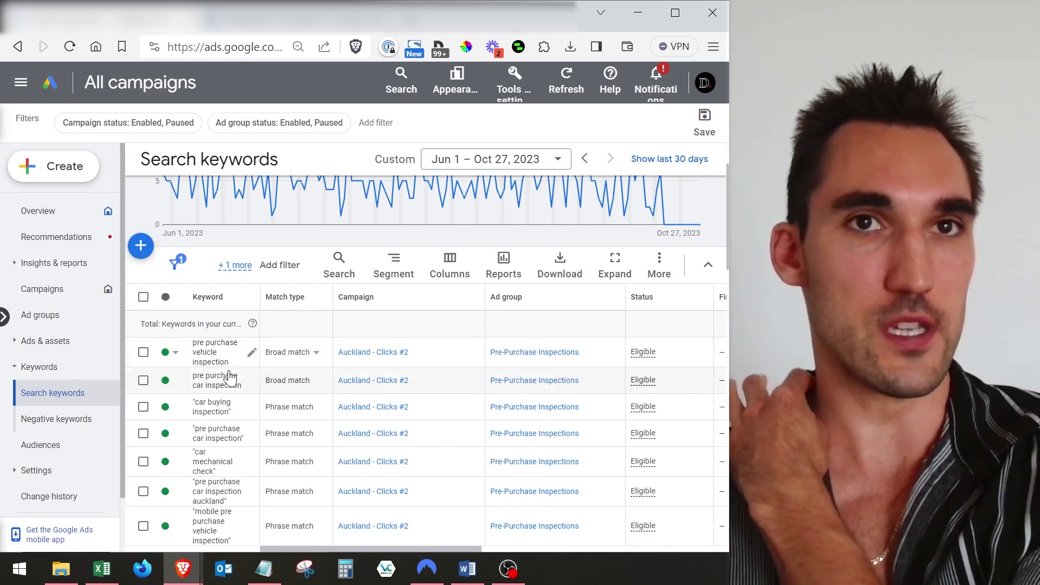
pyautogui.scroll(-5, 231, 373)
pyautogui.scroll(5, 227, 422)
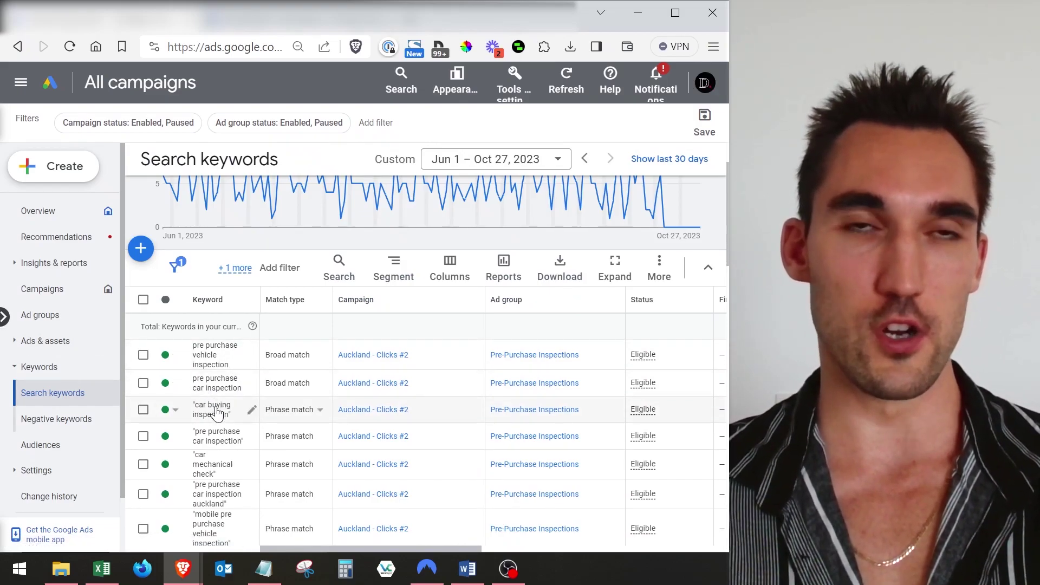
pyautogui.click(57, 265)
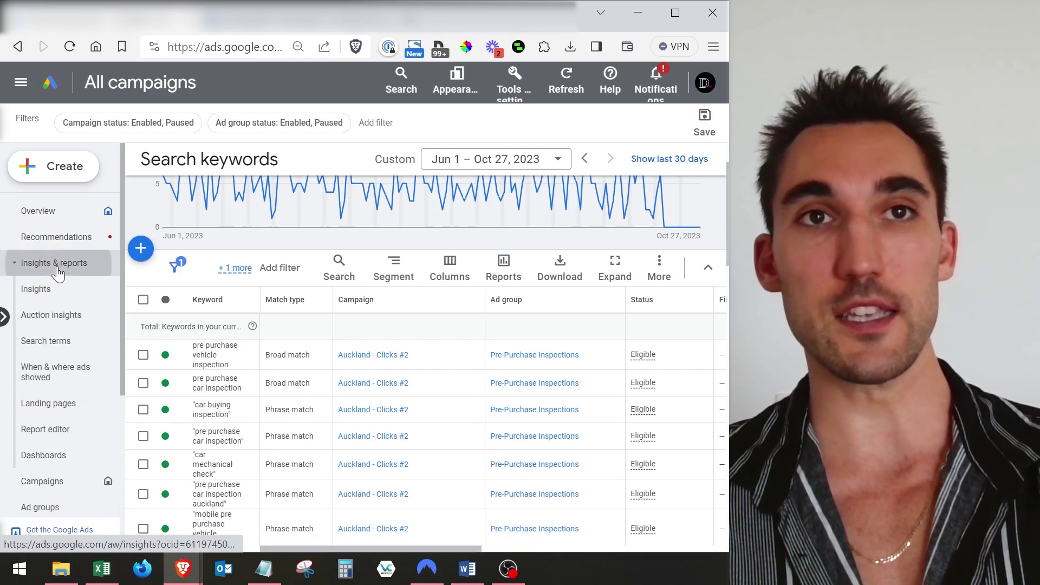
pyautogui.click(63, 352)
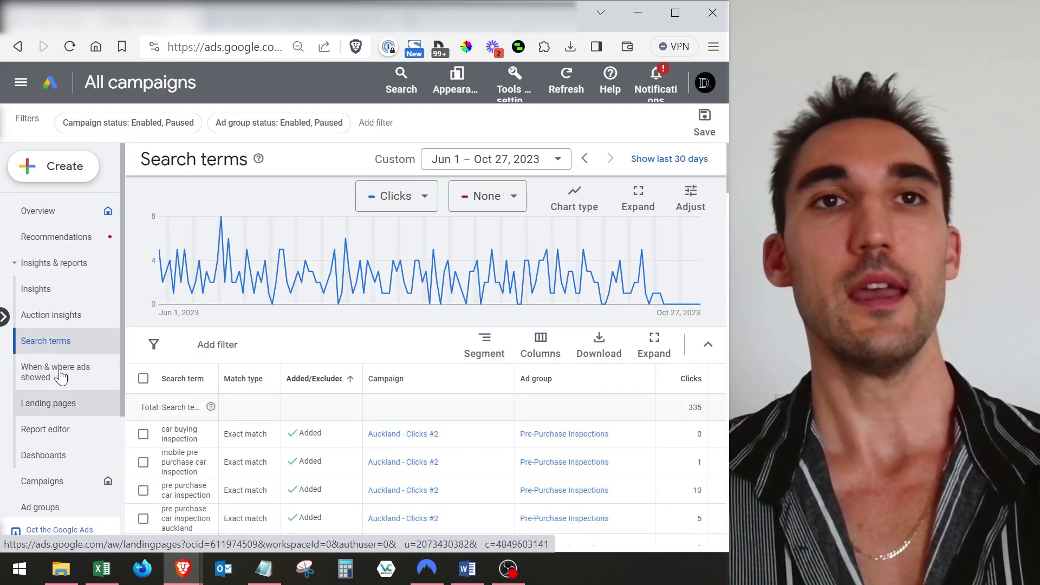
# Examine the search terms with their match types and Added/Excluded status, looking for irrelevant queries.
pyautogui.scroll(-2, 222, 378)
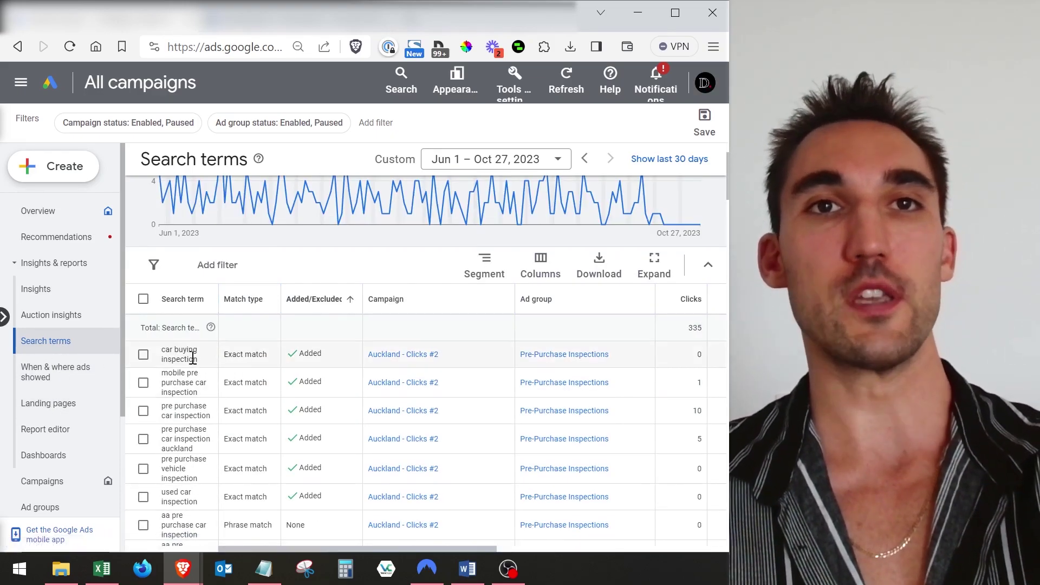
pyautogui.moveTo(200, 360); pyautogui.dragTo(170, 351)
pyautogui.click(173, 353)
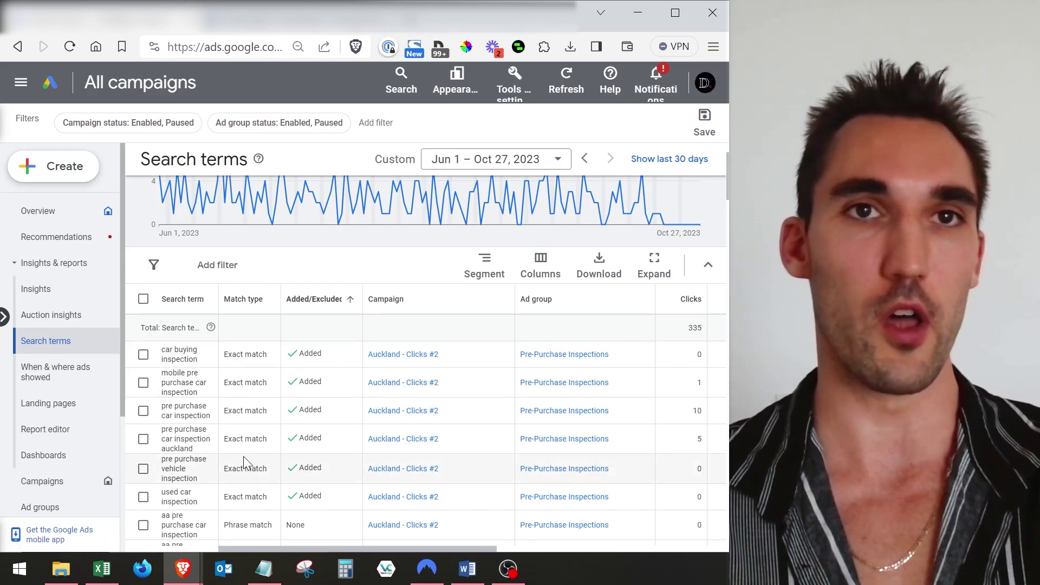
pyautogui.scroll(-2, 242, 464)
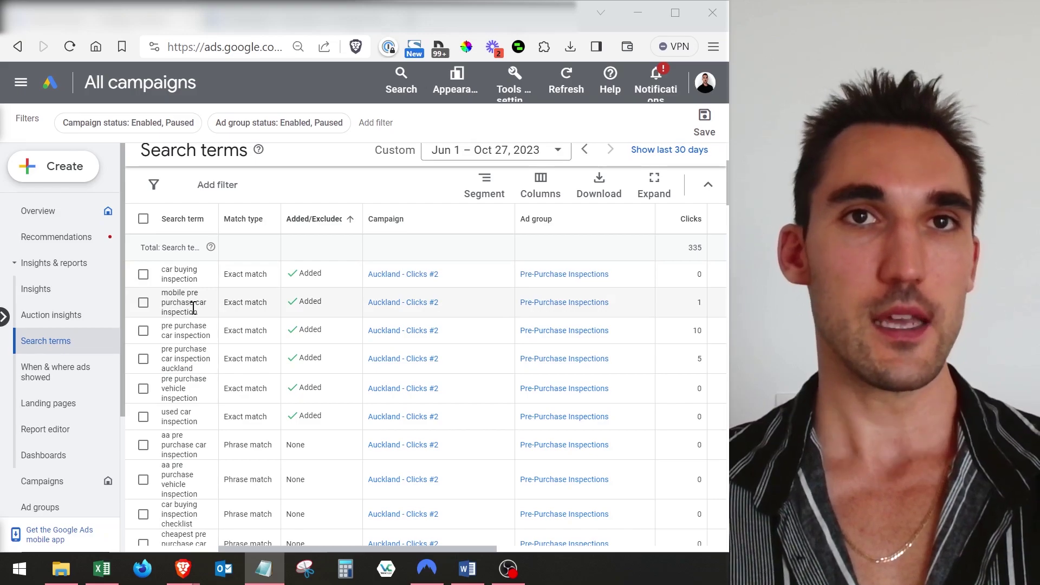
pyautogui.scroll(-2, 193, 346)
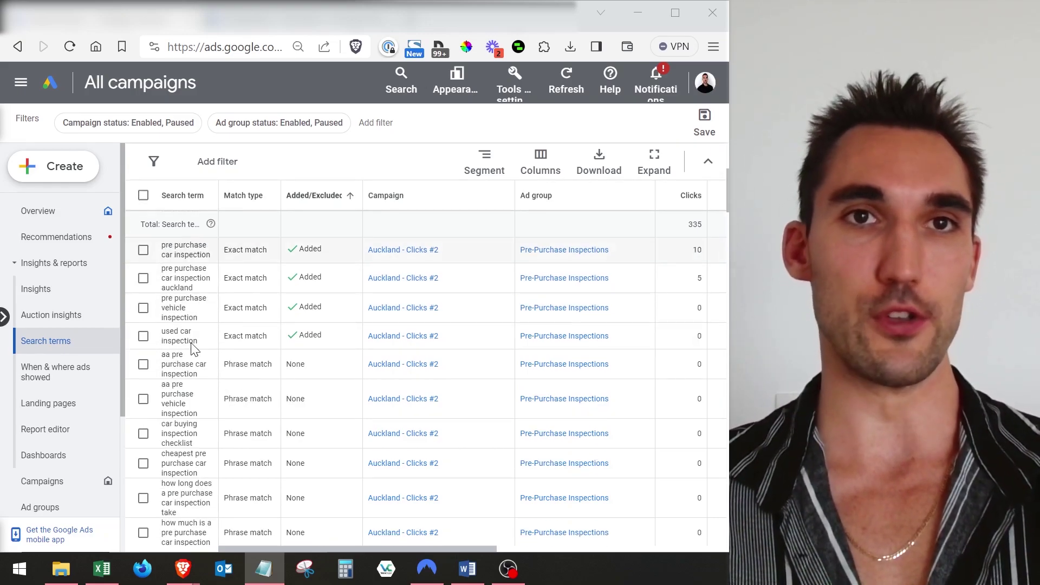
pyautogui.scroll(-2, 192, 349)
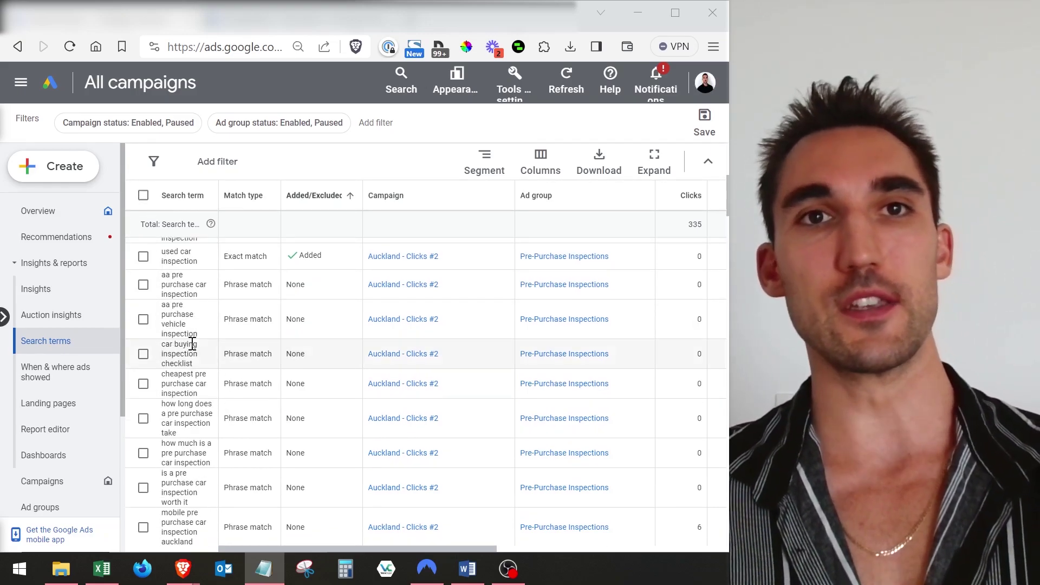
pyautogui.scroll(2, 192, 347)
pyautogui.scroll(-2, 193, 343)
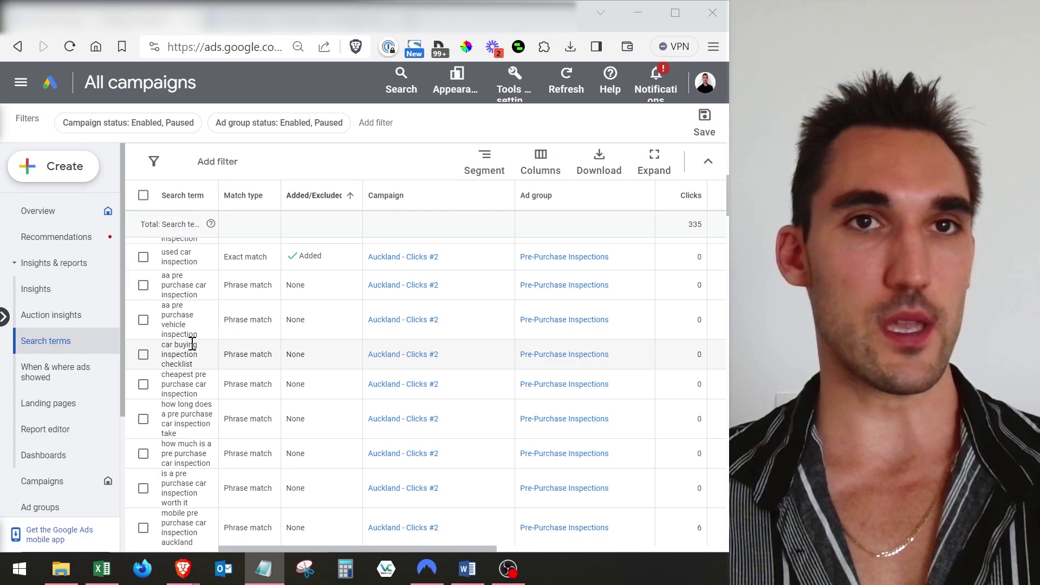
pyautogui.scroll(-2, 192, 345)
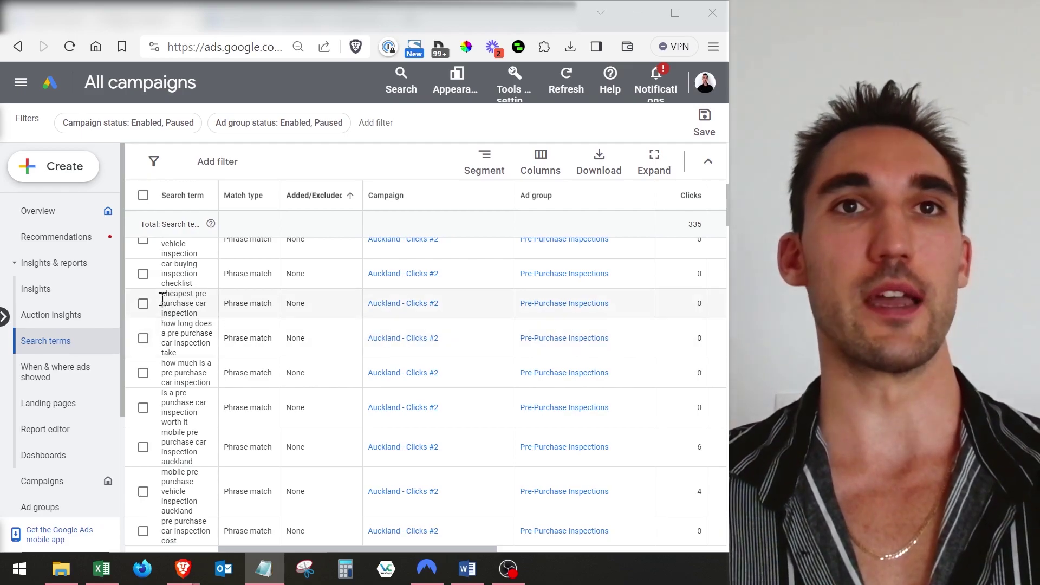
# Select the search term "cheapest pre purchase car inspection" and clear its selection again.
pyautogui.moveTo(162, 299); pyautogui.dragTo(205, 319)
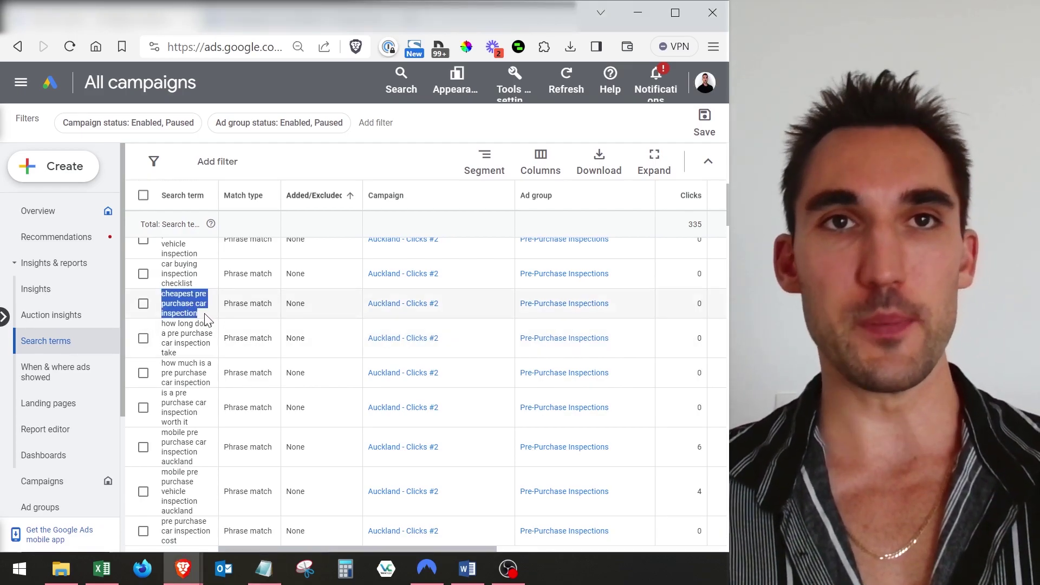
pyautogui.click(167, 303)
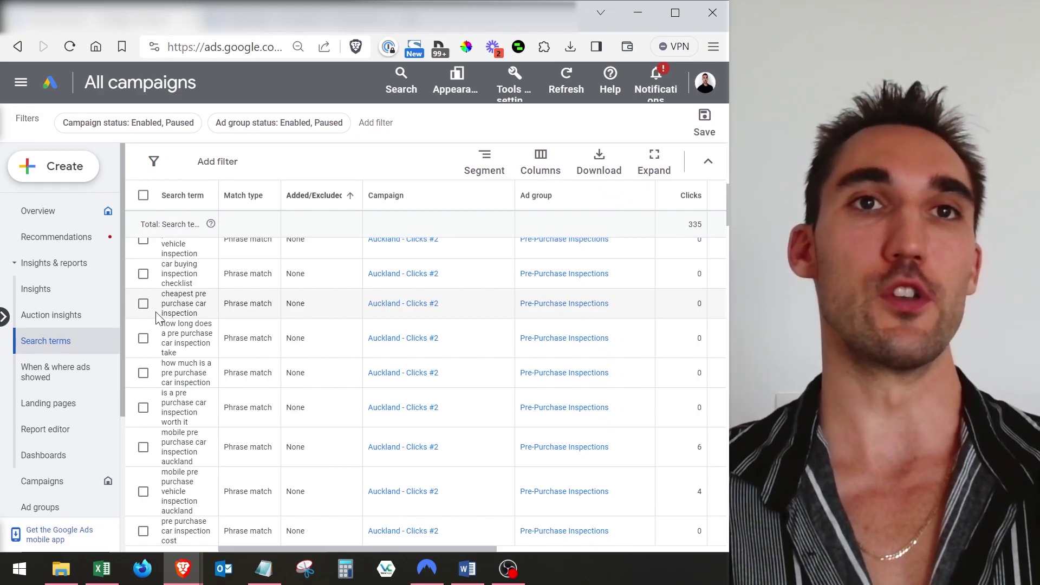
pyautogui.click(143, 304)
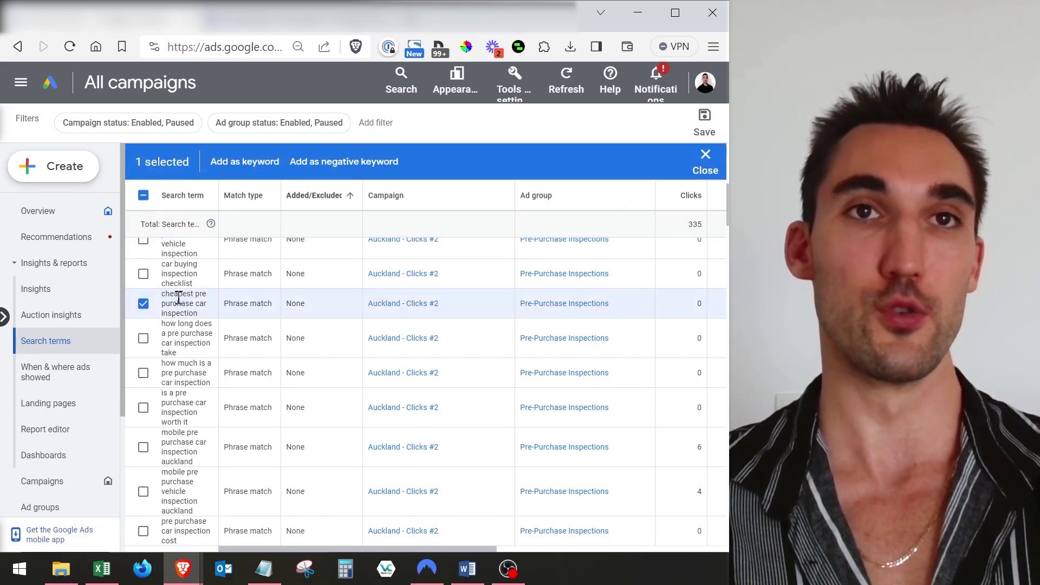
pyautogui.click(144, 305)
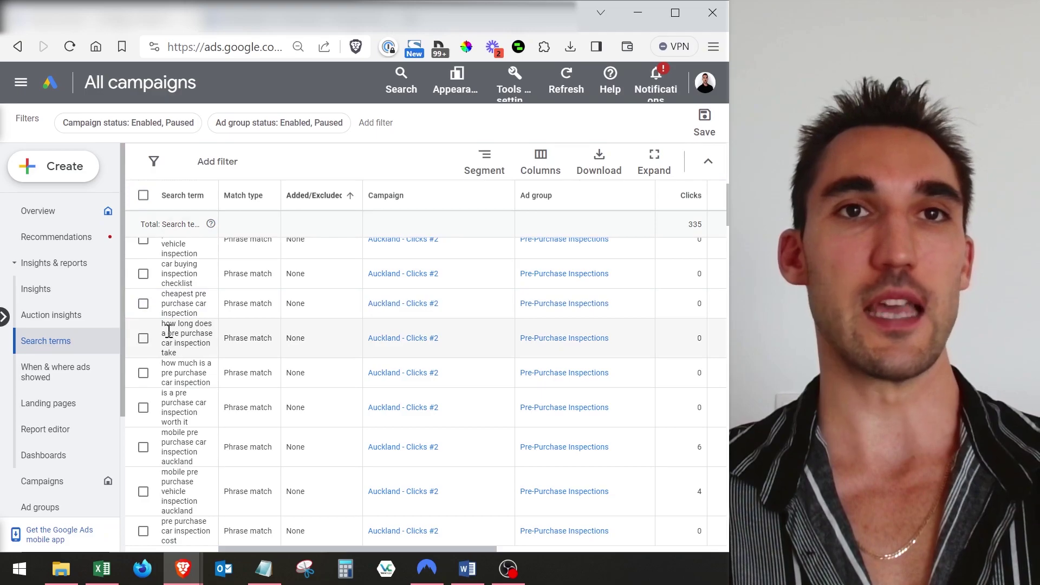
# Select the search term "how long does a pre purchase car inspection take" and clear its selection again.
pyautogui.moveTo(162, 323); pyautogui.dragTo(190, 361)
pyautogui.click(193, 361)
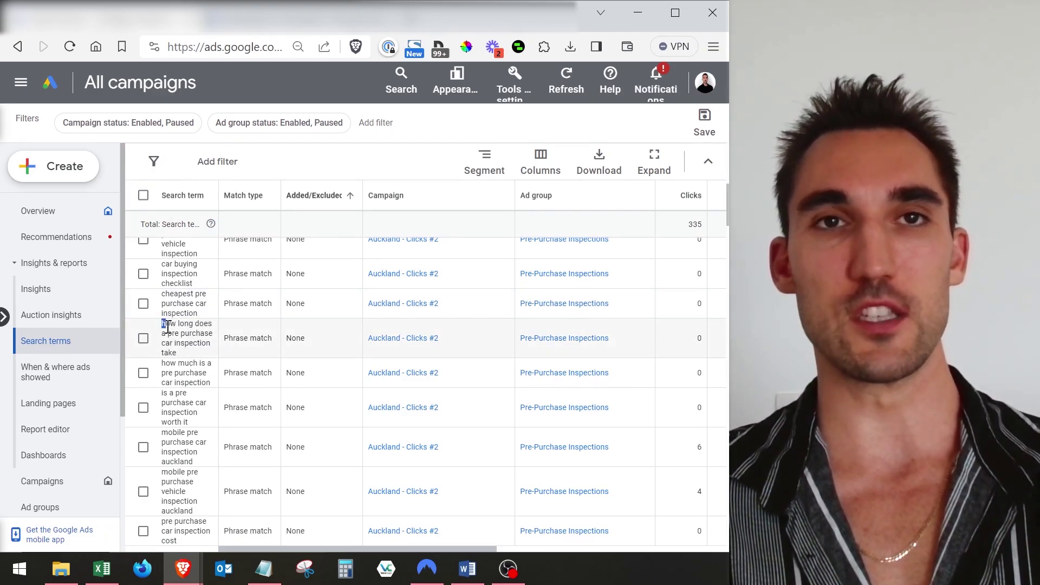
pyautogui.moveTo(162, 324); pyautogui.dragTo(195, 359)
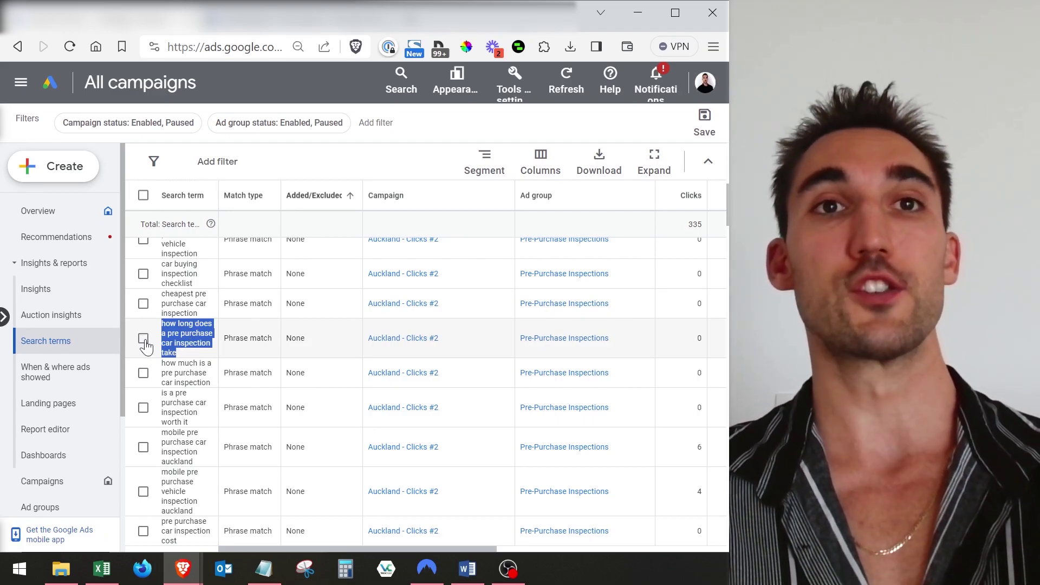
pyautogui.click(130, 347)
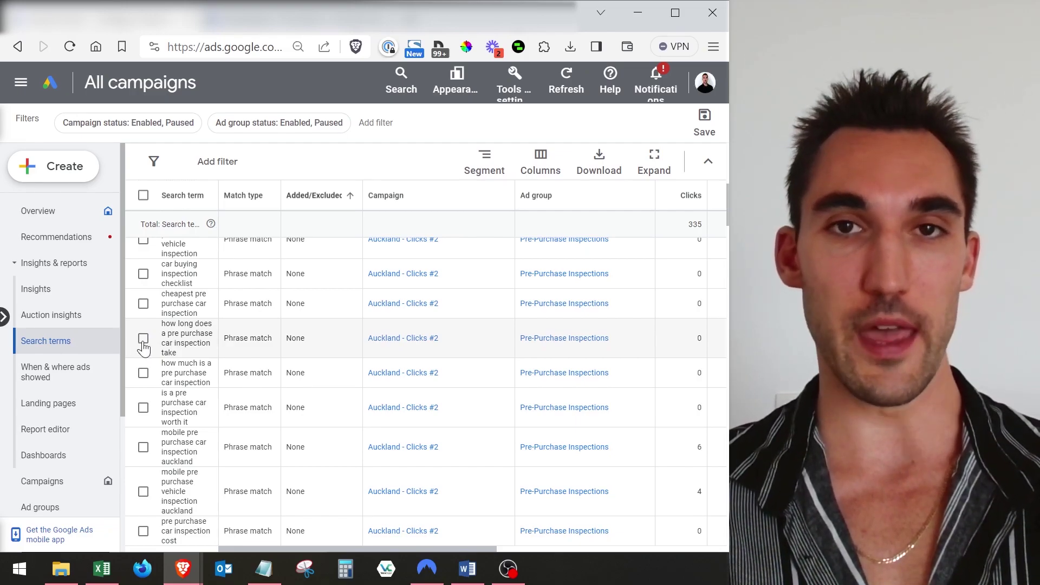
pyautogui.click(143, 339)
pyautogui.click(143, 339)
# Switch to a blank Notepad document, narrow its window and place it beside the search terms list.
pyautogui.scroll(-1, 175, 352)
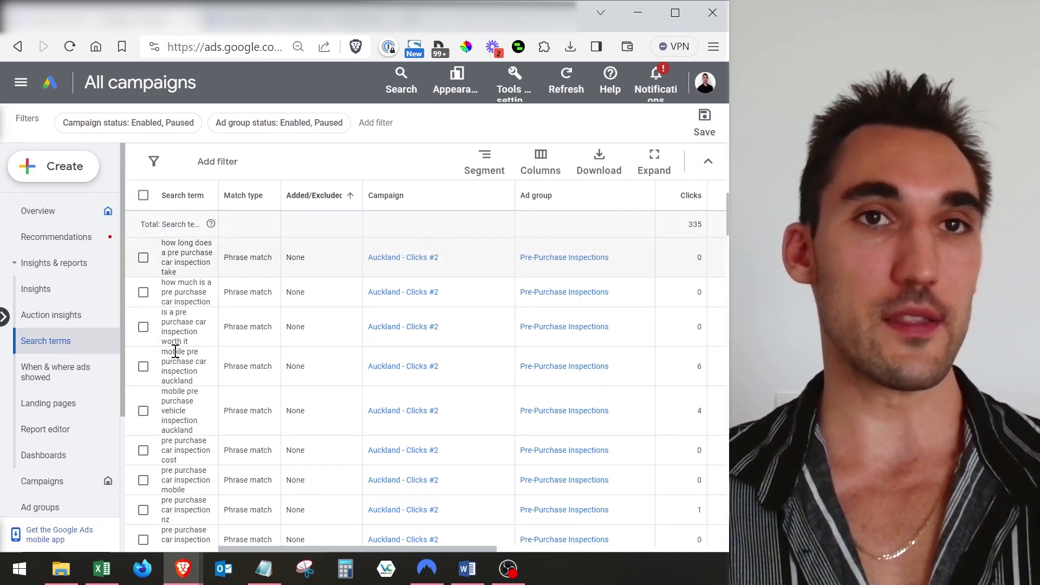
pyautogui.scroll(-1, 175, 352)
pyautogui.scroll(-2, 175, 352)
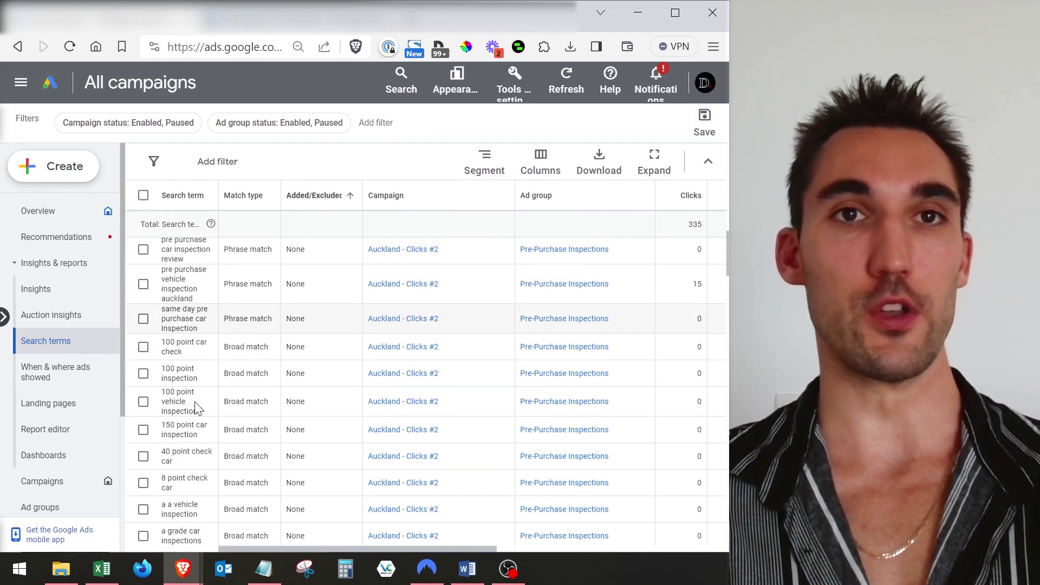
pyautogui.scroll(-2, 194, 401)
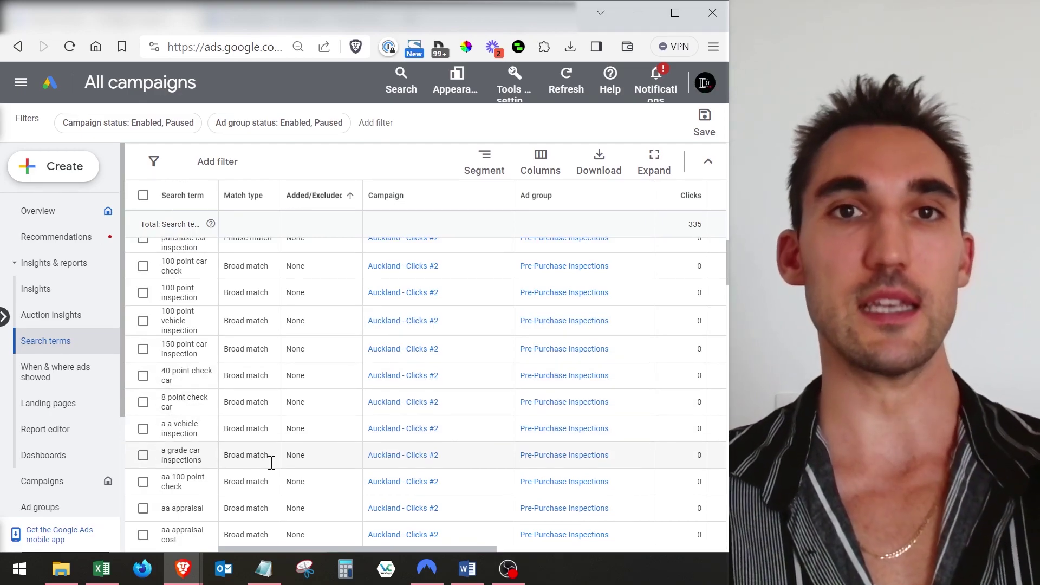
pyautogui.click(264, 569)
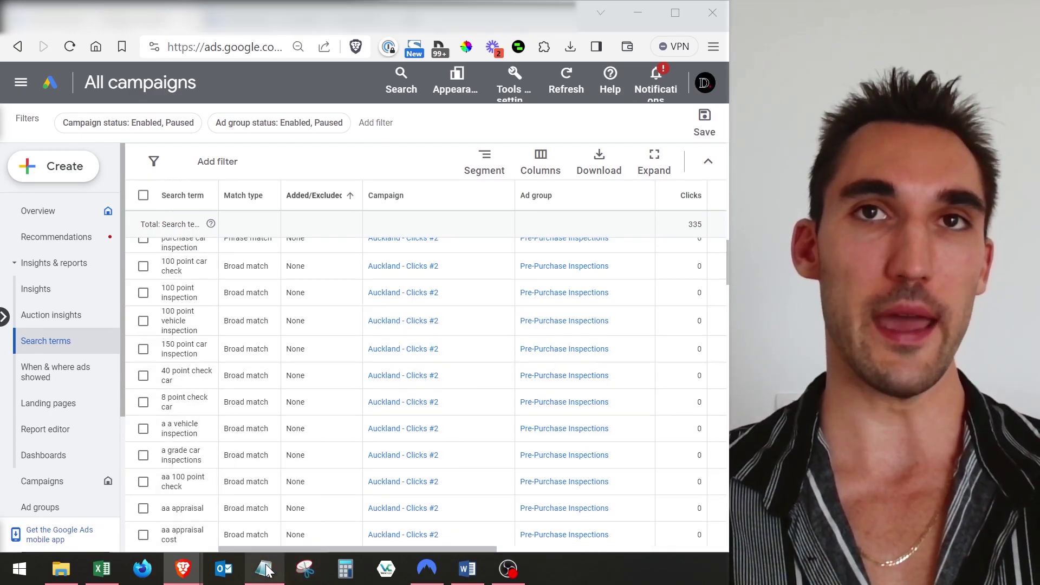
pyautogui.moveTo(448, 87); pyautogui.dragTo(418, 78)
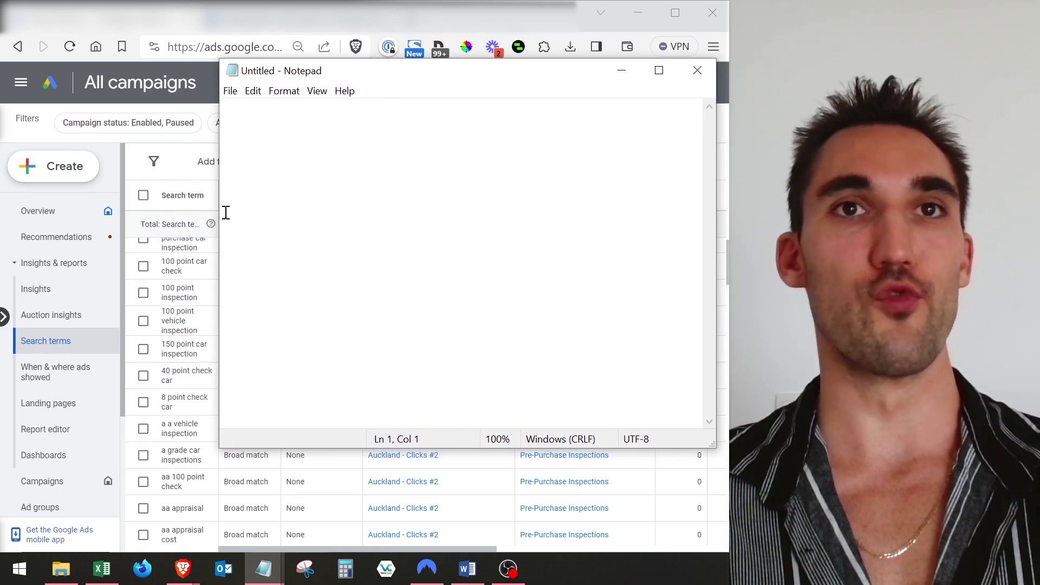
pyautogui.moveTo(215, 209); pyautogui.dragTo(360, 214)
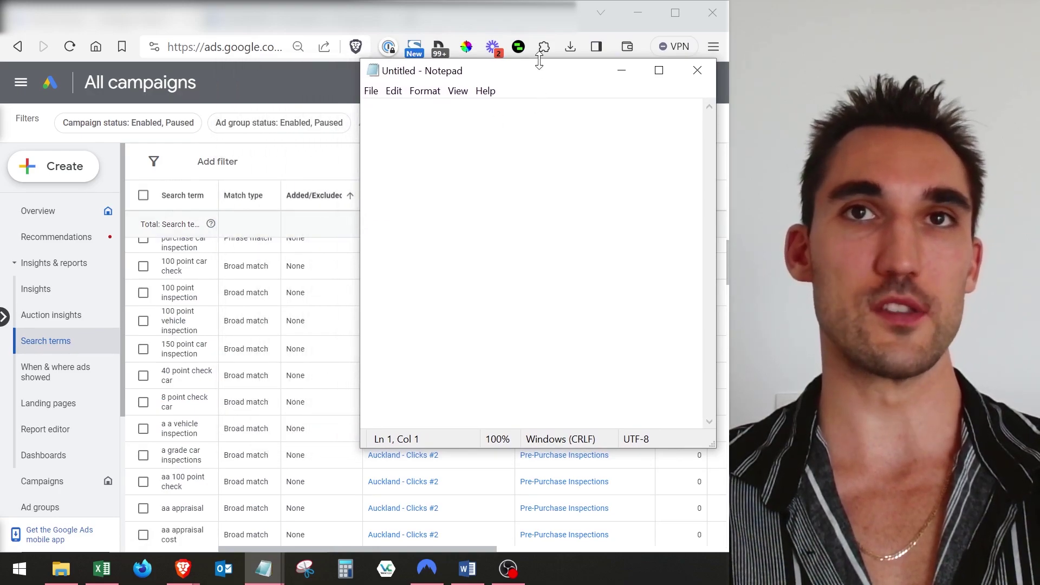
pyautogui.moveTo(552, 71); pyautogui.dragTo(635, 89)
# List the negative keyword candidates "cheap" and "how long" on separate lines in the Notepad document.
pyautogui.scroll(5, 265, 336)
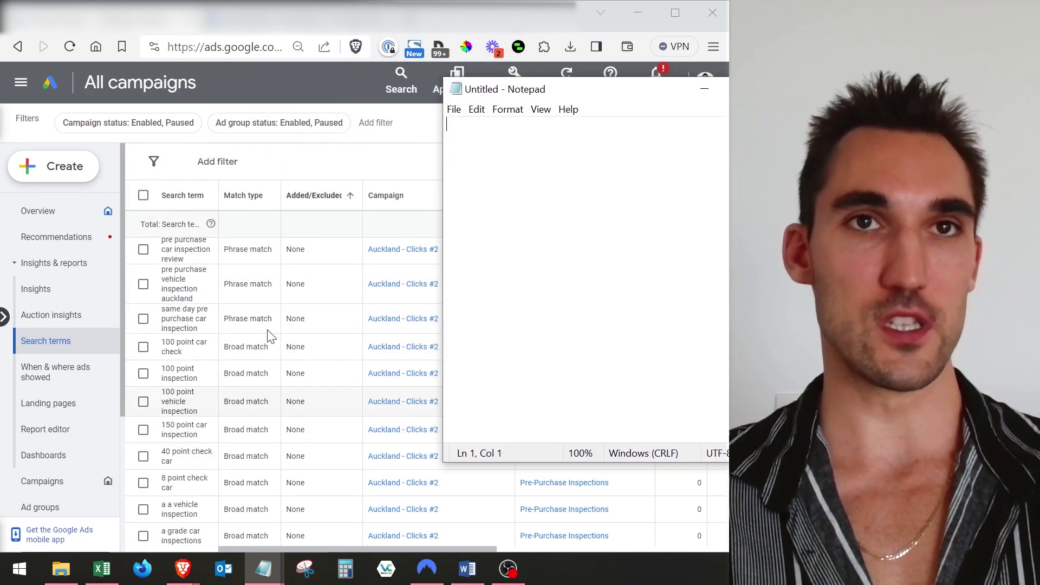
pyautogui.write('cheap')
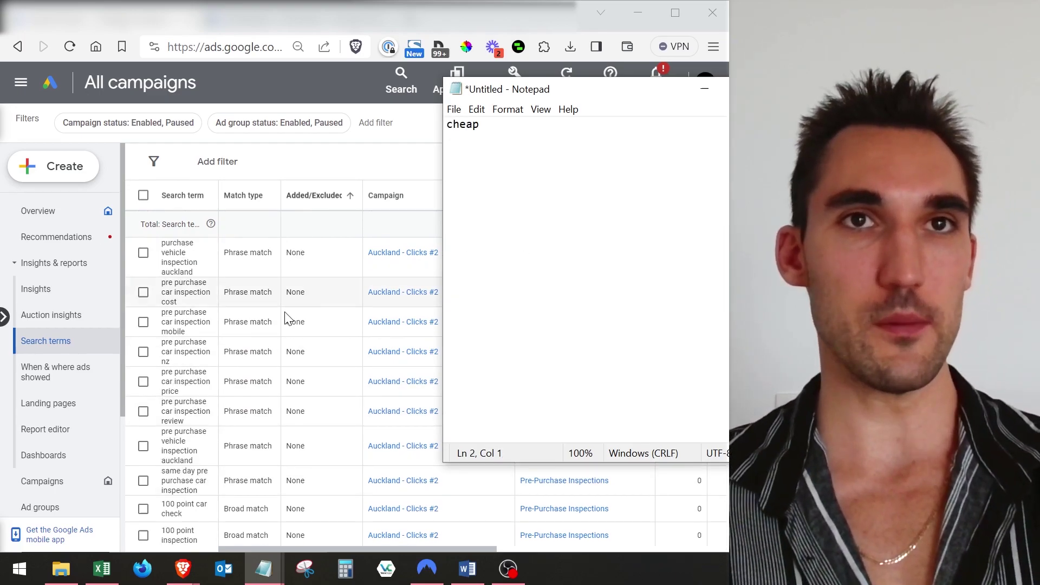
pyautogui.scroll(3, 282, 320)
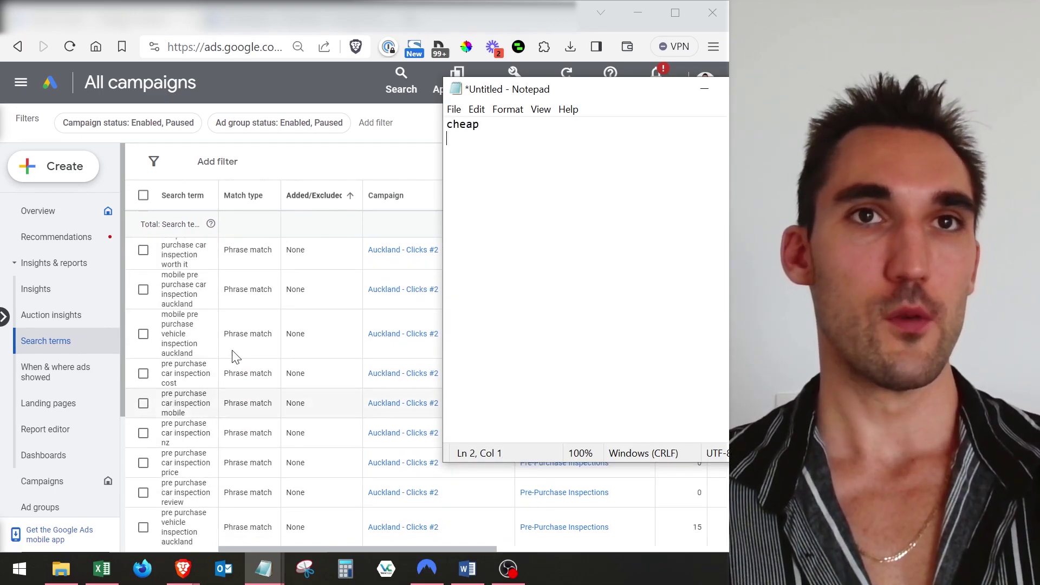
pyautogui.write('how long')
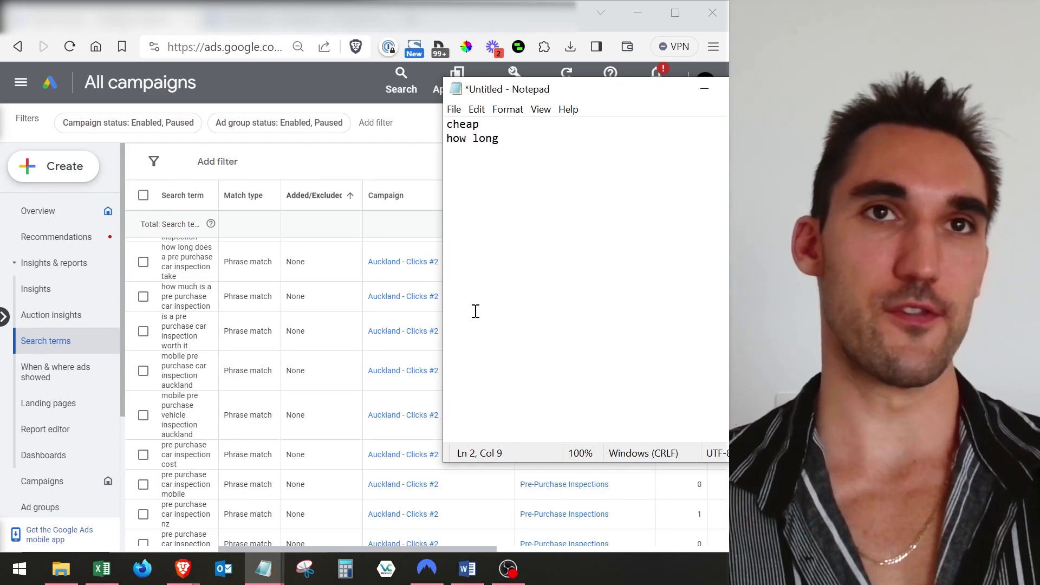
# Find the word "free" in the broad match search terms and add it as a new line in Notepad.
pyautogui.scroll(-6, 251, 428)
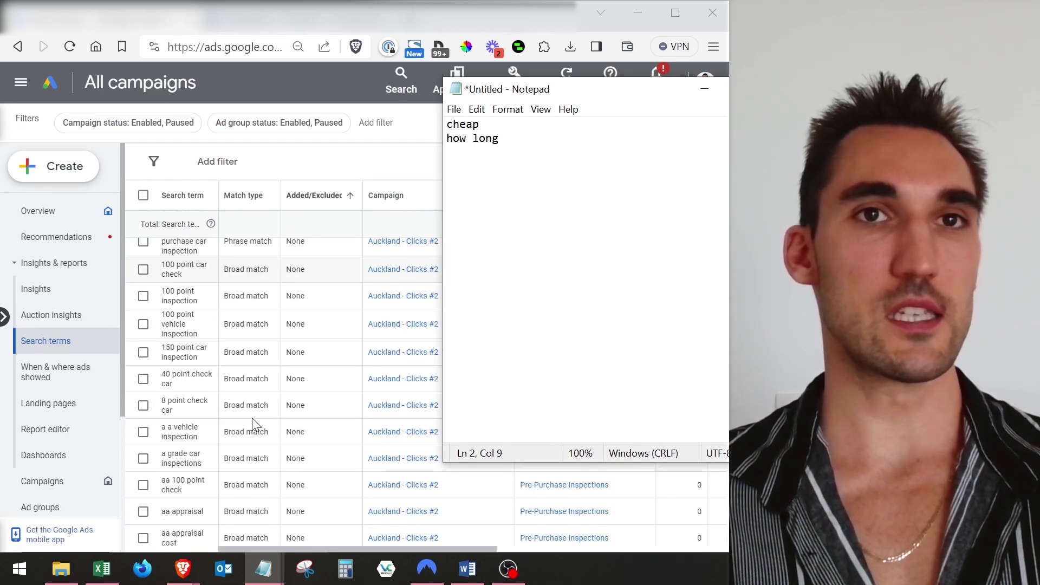
pyautogui.scroll(-2, 252, 417)
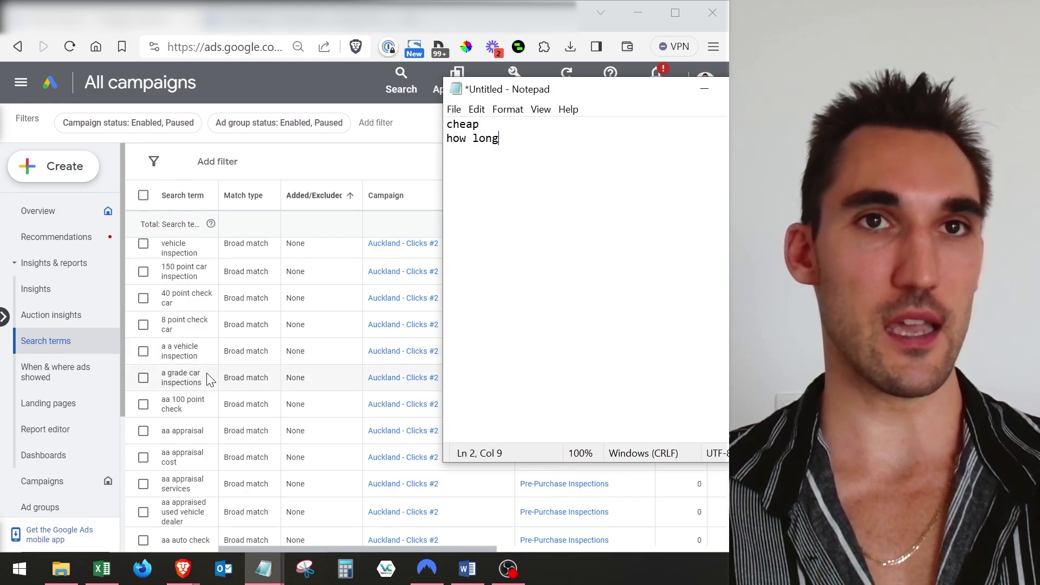
pyautogui.scroll(-3, 220, 385)
pyautogui.scroll(-4, 174, 331)
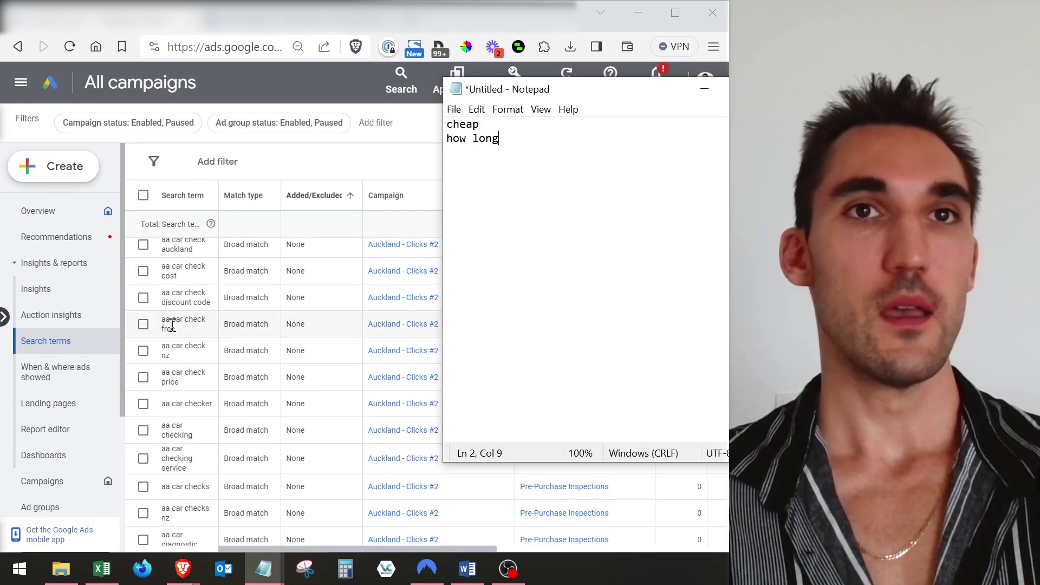
pyautogui.doubleClick(169, 328)
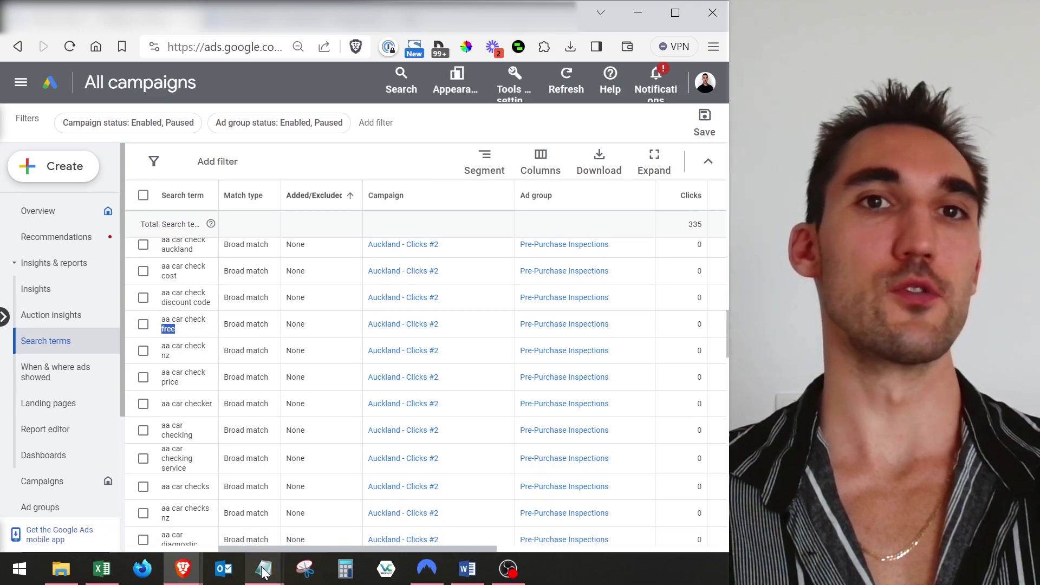
pyautogui.moveTo(263, 569)
pyautogui.click(326, 510)
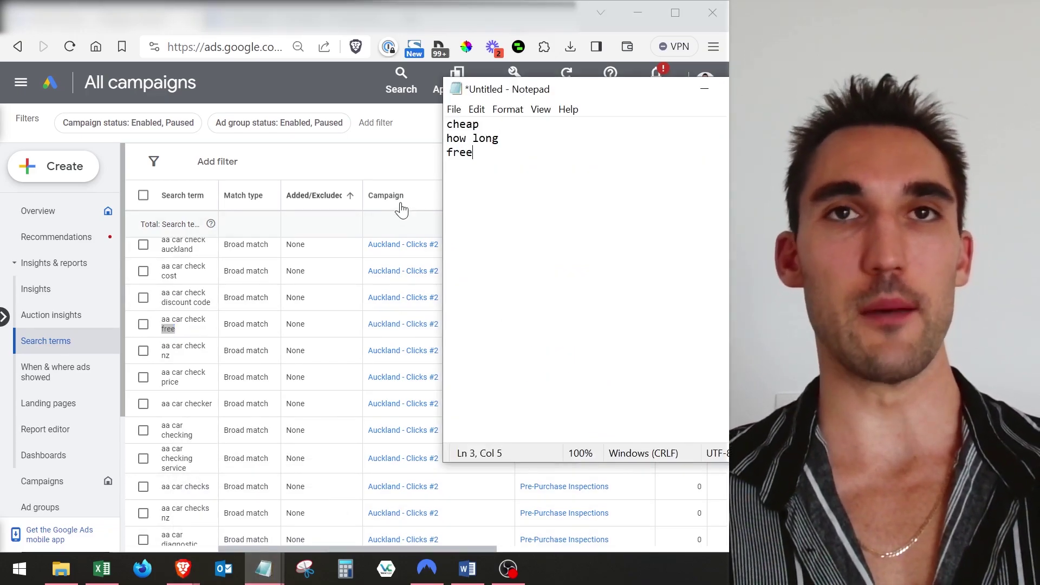
# Return to the Google Ads search terms table and show its clicks, impressions, CTR and cost columns.
pyautogui.hotkey('alt', 'Tab')
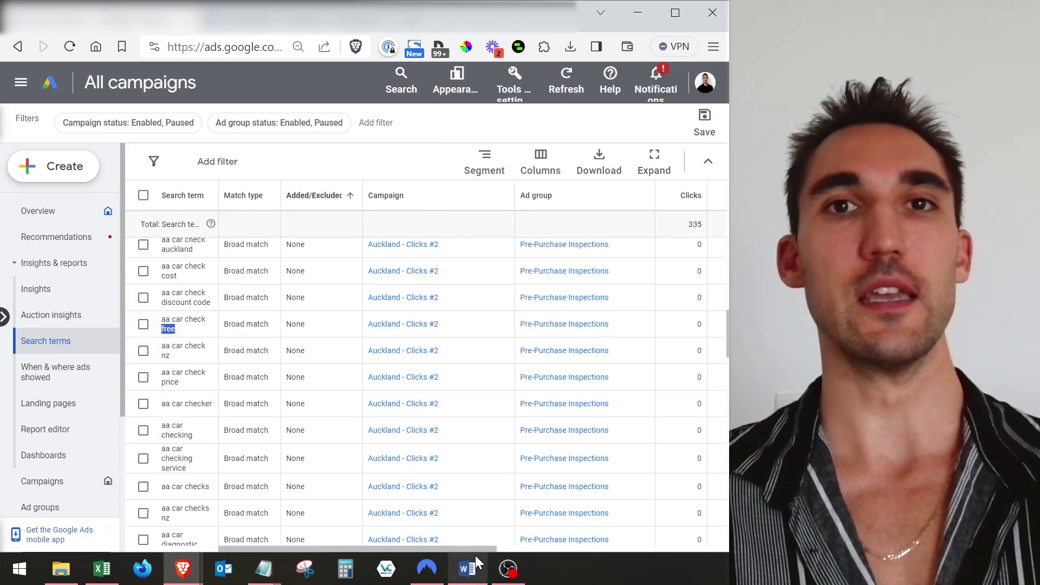
pyautogui.moveTo(473, 551); pyautogui.dragTo(655, 563)
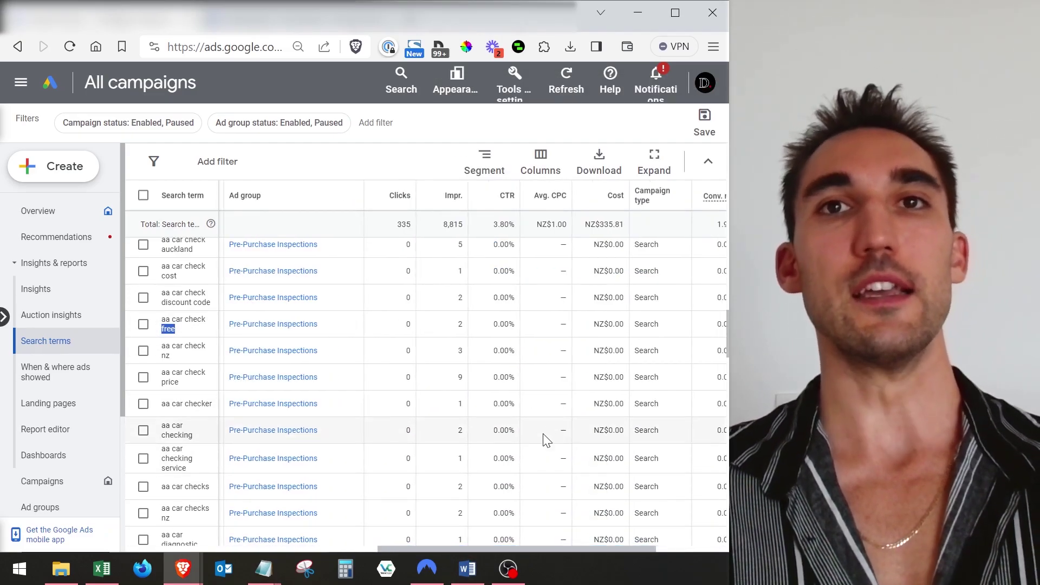
# Bring the conversion columns of the search terms table into view and sort the terms by conversions in descending order.
pyautogui.click(543, 434)
pyautogui.scroll(15, 543, 434)
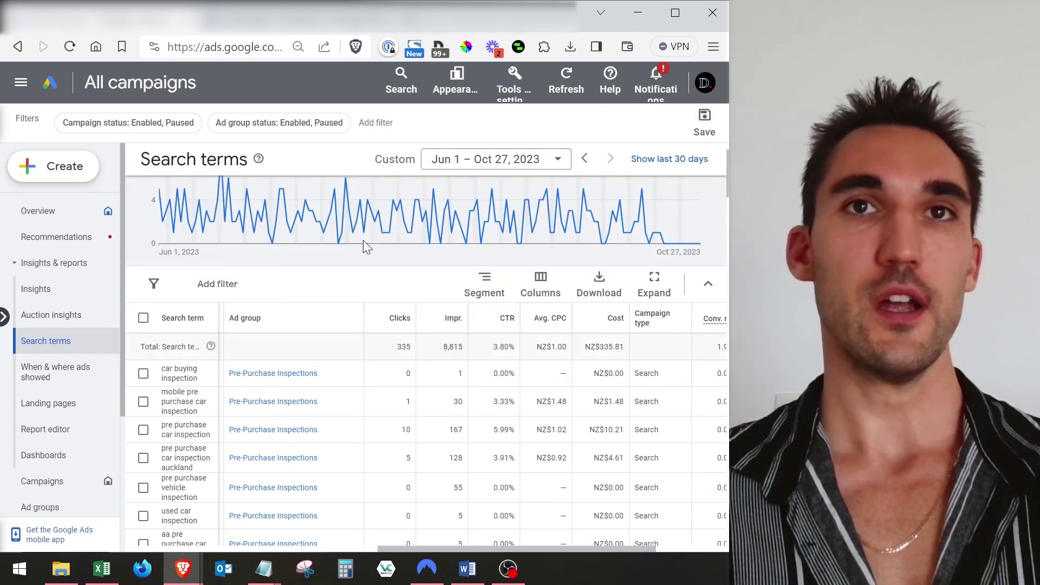
pyautogui.scroll(-3, 430, 359)
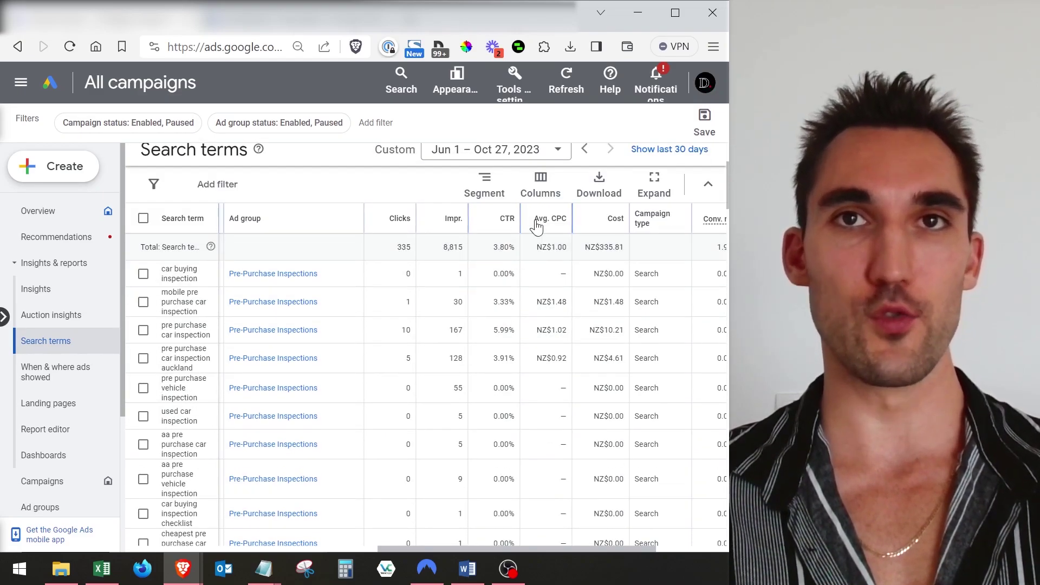
pyautogui.moveTo(560, 238)
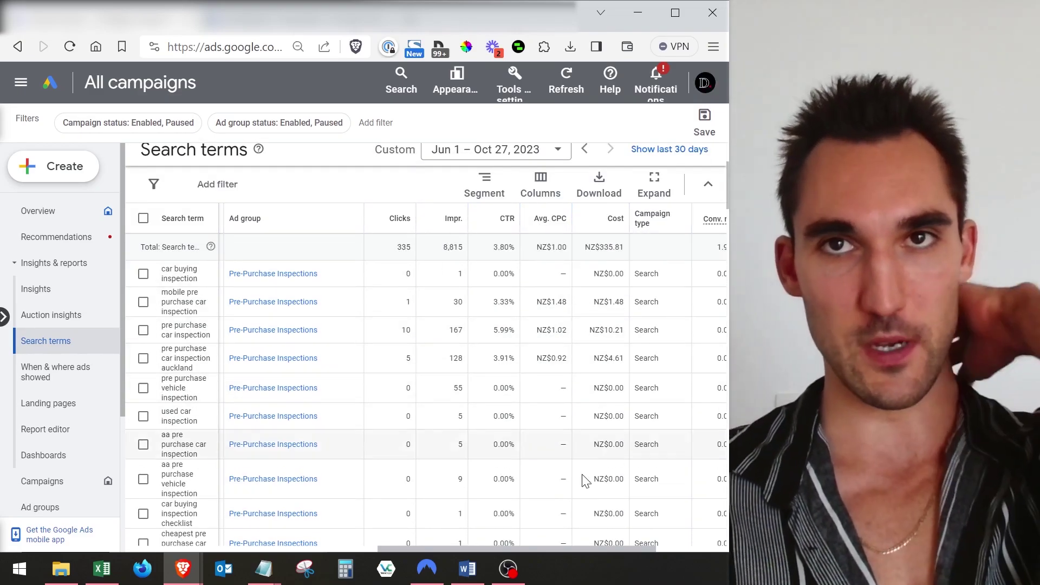
pyautogui.moveTo(593, 549); pyautogui.dragTo(659, 552)
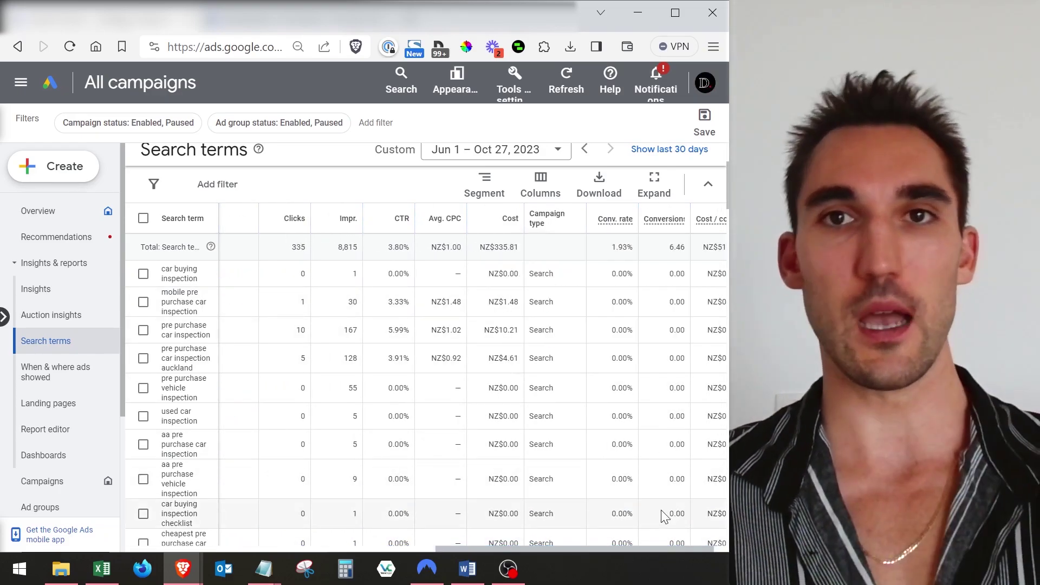
pyautogui.hscroll(1, 667, 516)
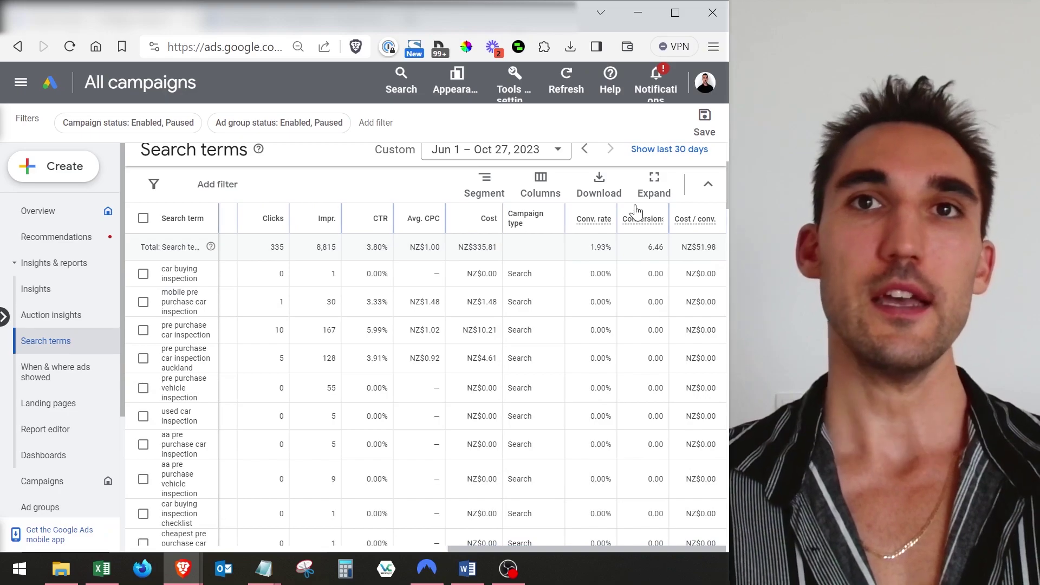
pyautogui.click(635, 224)
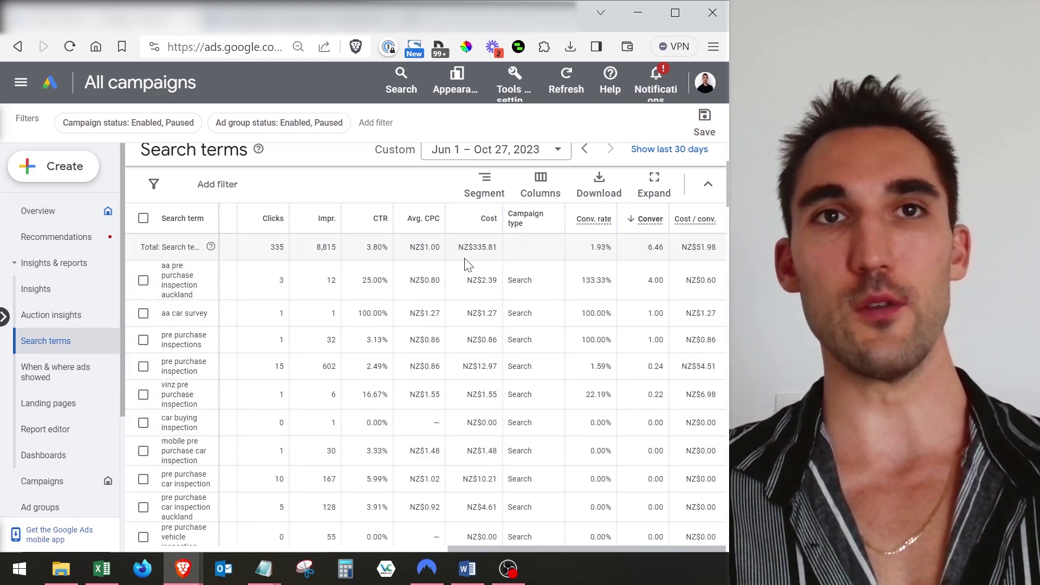
# Examine the search terms without conversions, highlighting the clicks-to-cost metrics of the "pre purchase car inspection" row.
pyautogui.scroll(-5, 652, 373)
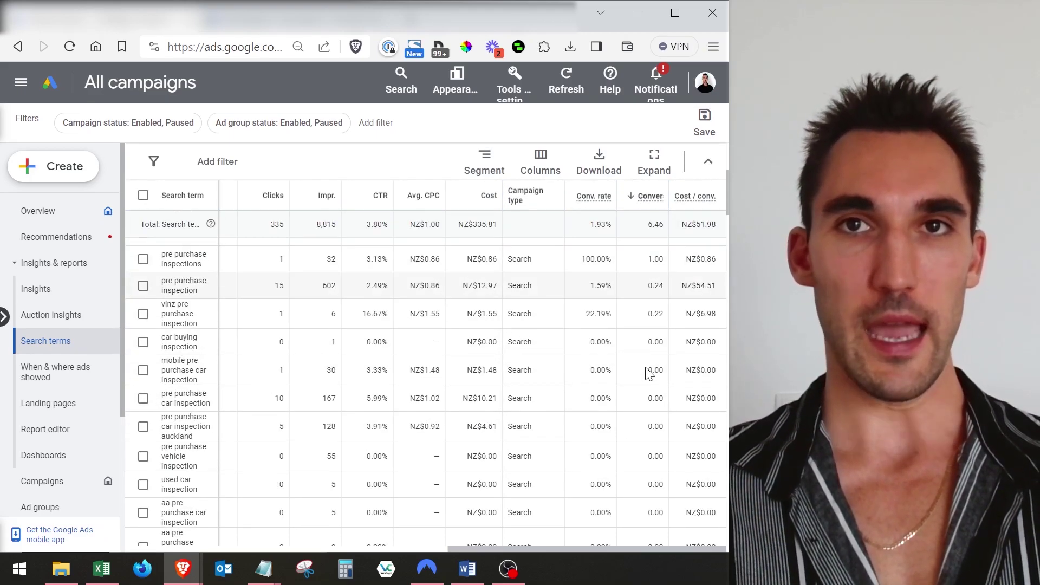
pyautogui.scroll(-15, 649, 374)
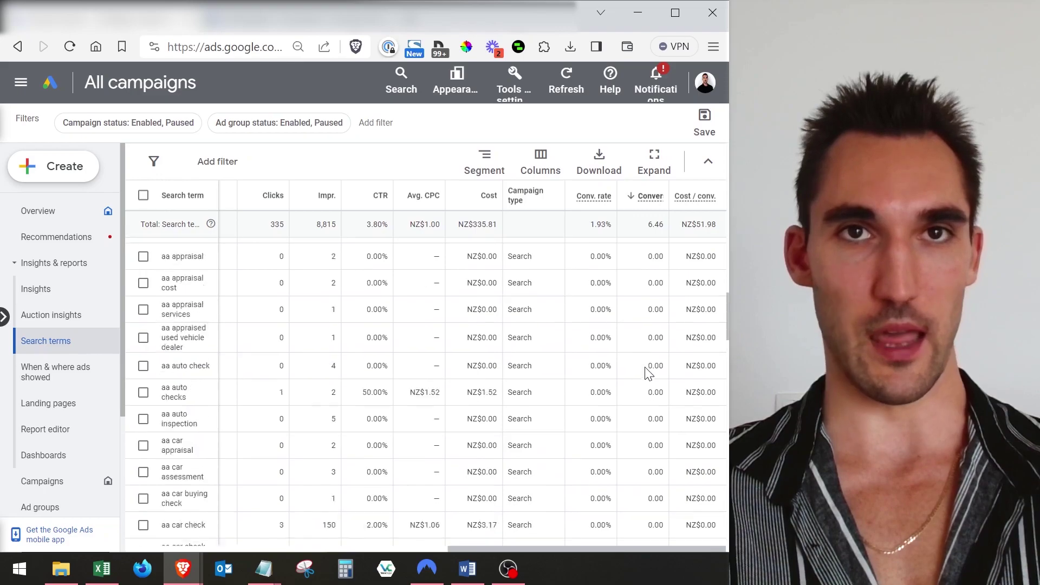
pyautogui.scroll(10, 642, 386)
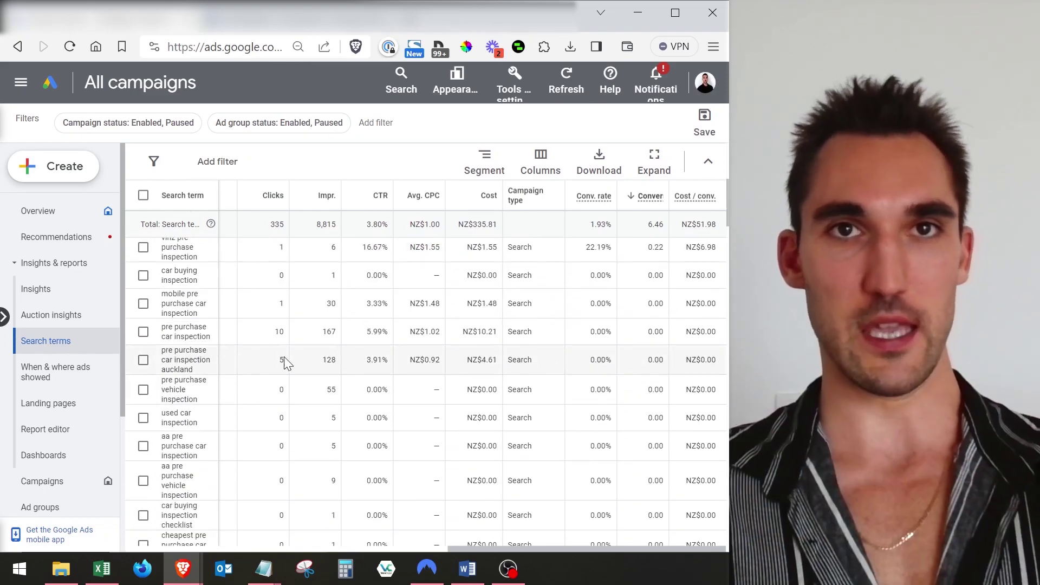
pyautogui.moveTo(169, 336); pyautogui.dragTo(645, 343)
pyautogui.moveTo(268, 333); pyautogui.dragTo(683, 339)
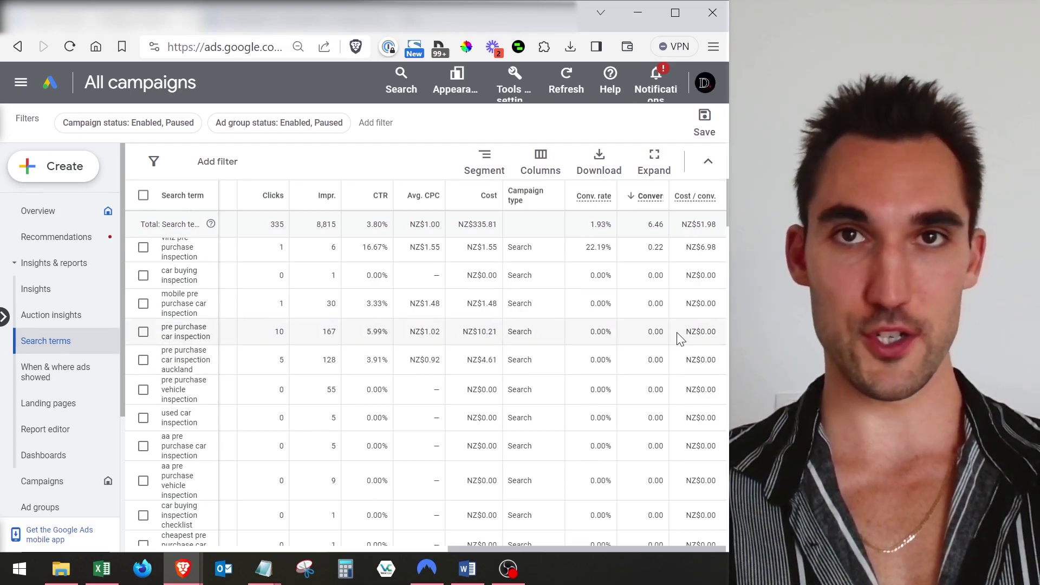
pyautogui.click(433, 345)
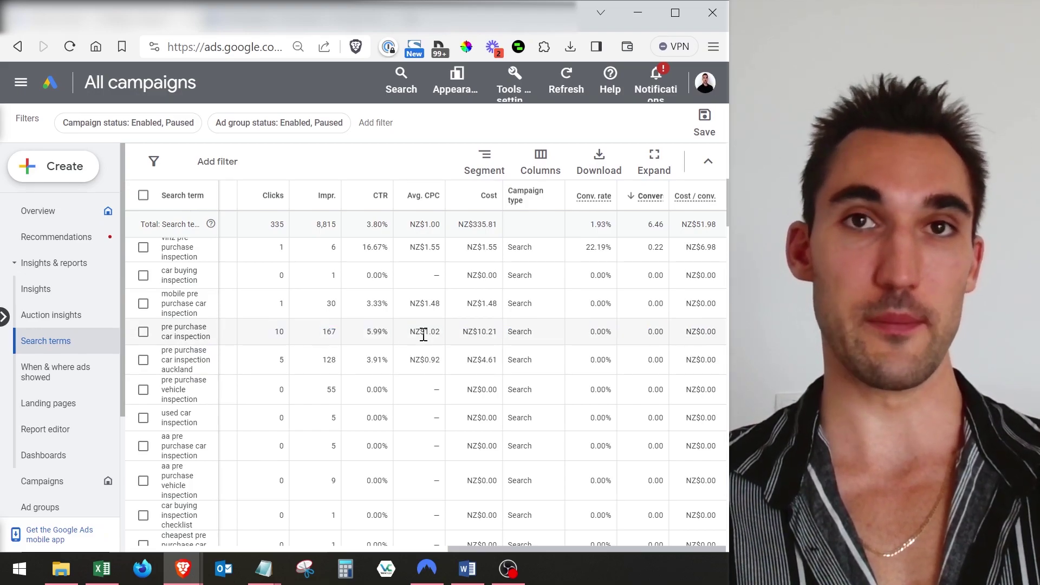
pyautogui.moveTo(277, 332); pyautogui.dragTo(522, 336)
pyautogui.click(524, 337)
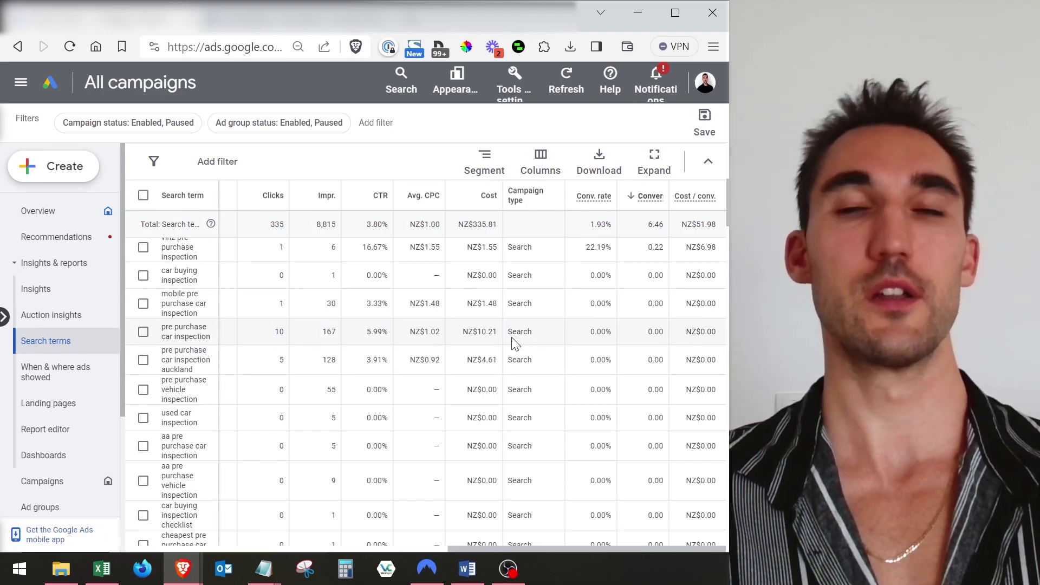
pyautogui.moveTo(260, 332); pyautogui.dragTo(539, 342)
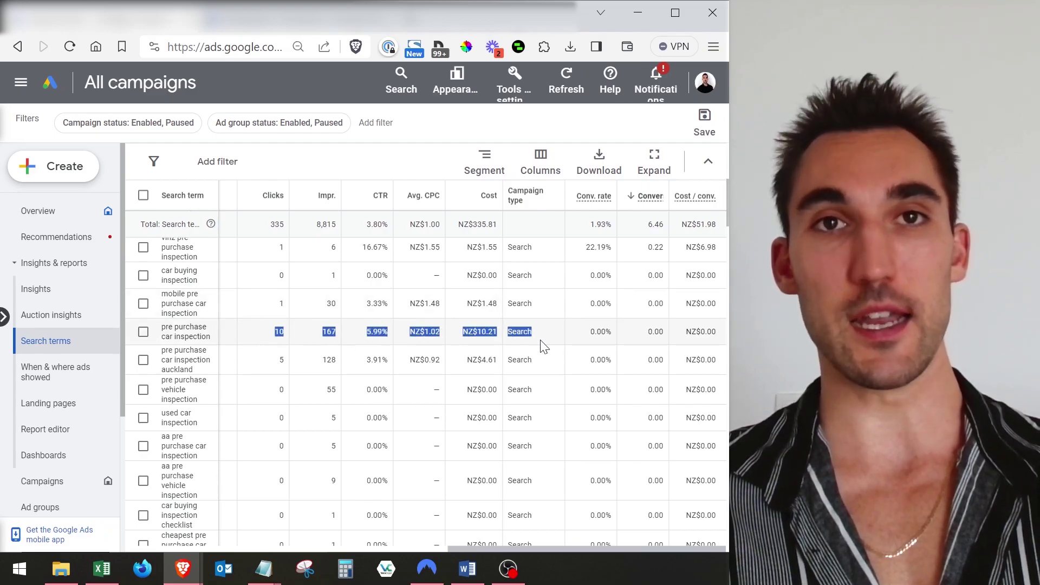
# Compare it with the converting search terms, checking the metrics of "aa pre purchase inspection auckland".
pyautogui.scroll(3, 374, 378)
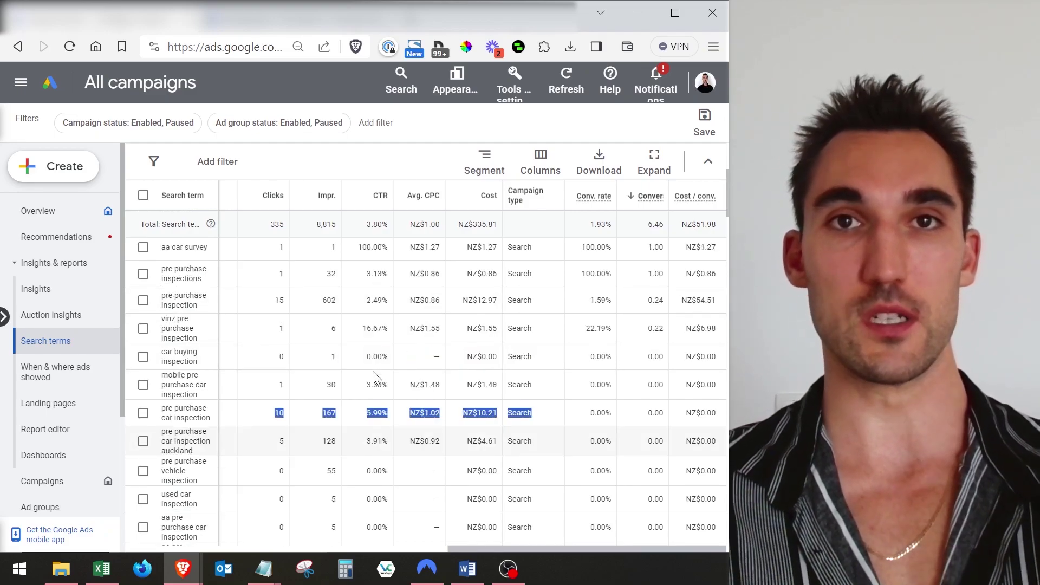
pyautogui.scroll(-2, 377, 379)
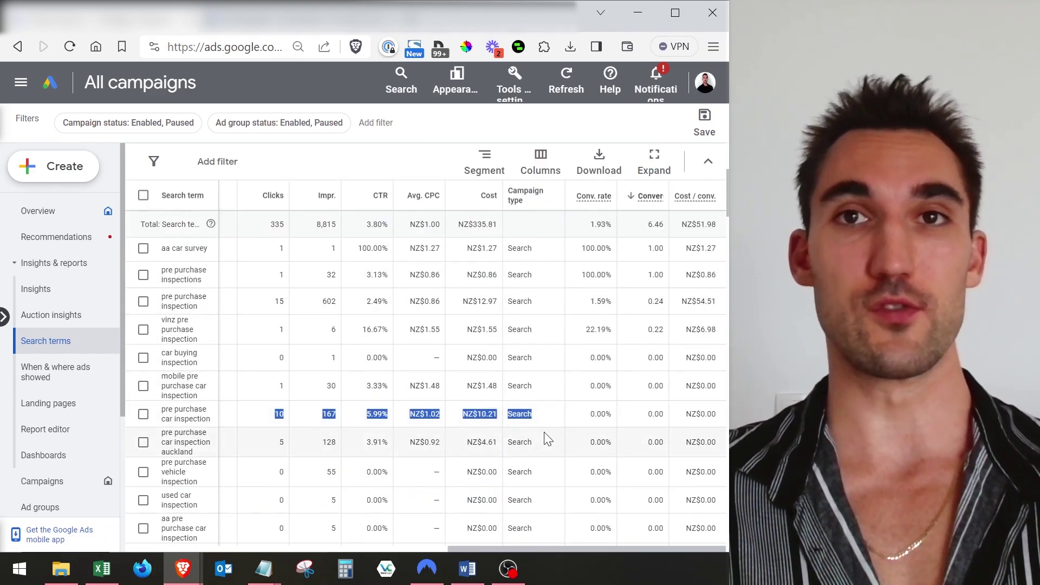
pyautogui.scroll(3, 545, 433)
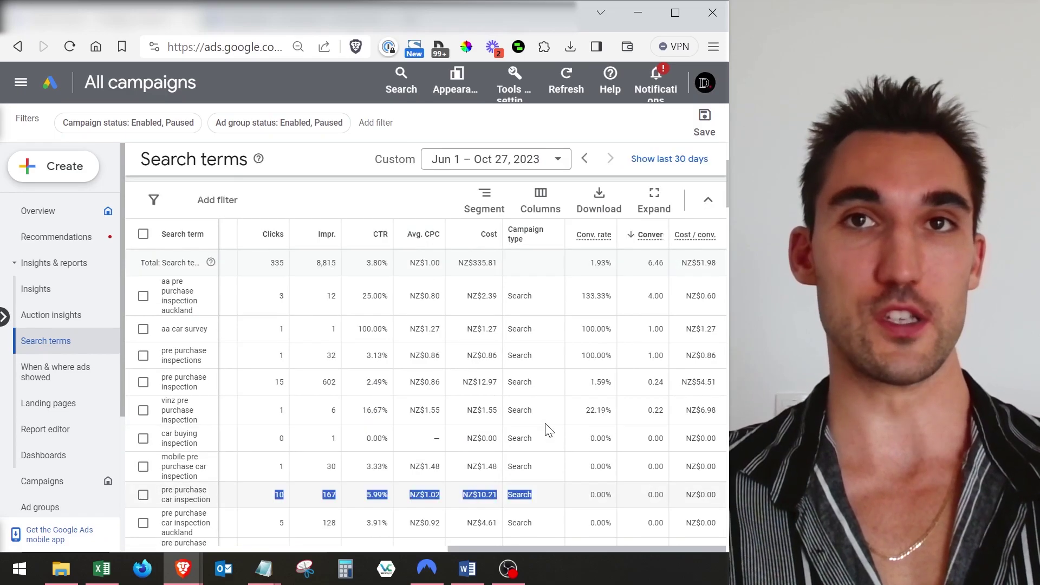
pyautogui.click(661, 307)
pyautogui.moveTo(664, 300); pyautogui.dragTo(361, 297)
pyautogui.click(360, 297)
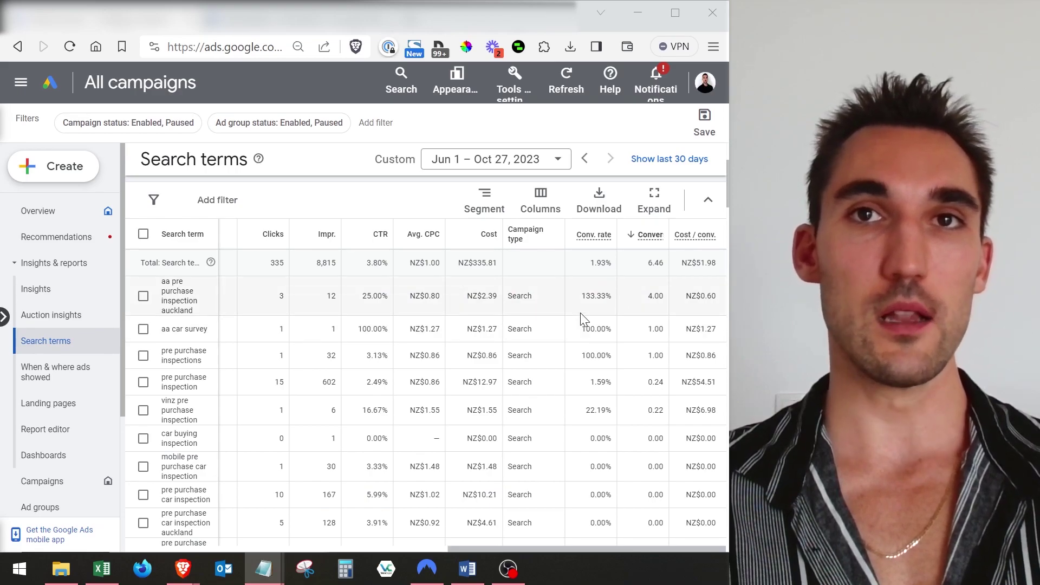
pyautogui.click(581, 358)
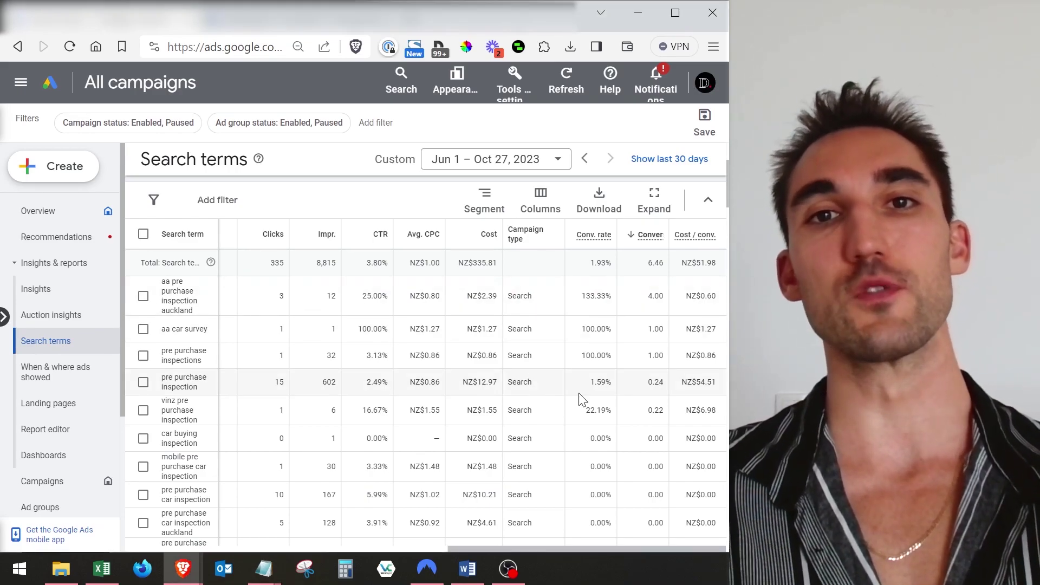
# Check the totals rows at the end of the search terms table, comparing clicks, cost and conversions.
pyautogui.scroll(-20, 581, 399)
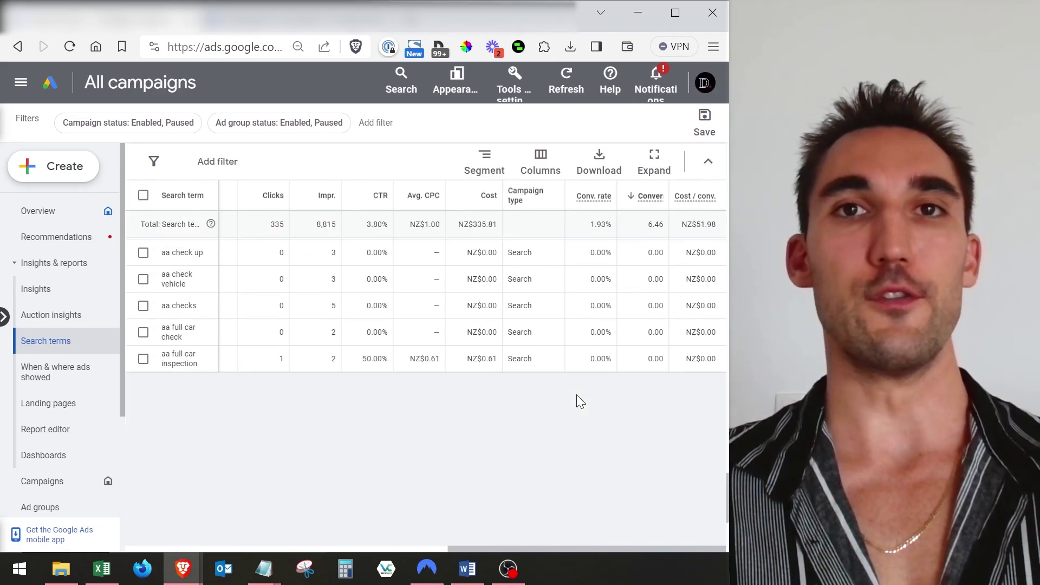
pyautogui.scroll(-2, 578, 400)
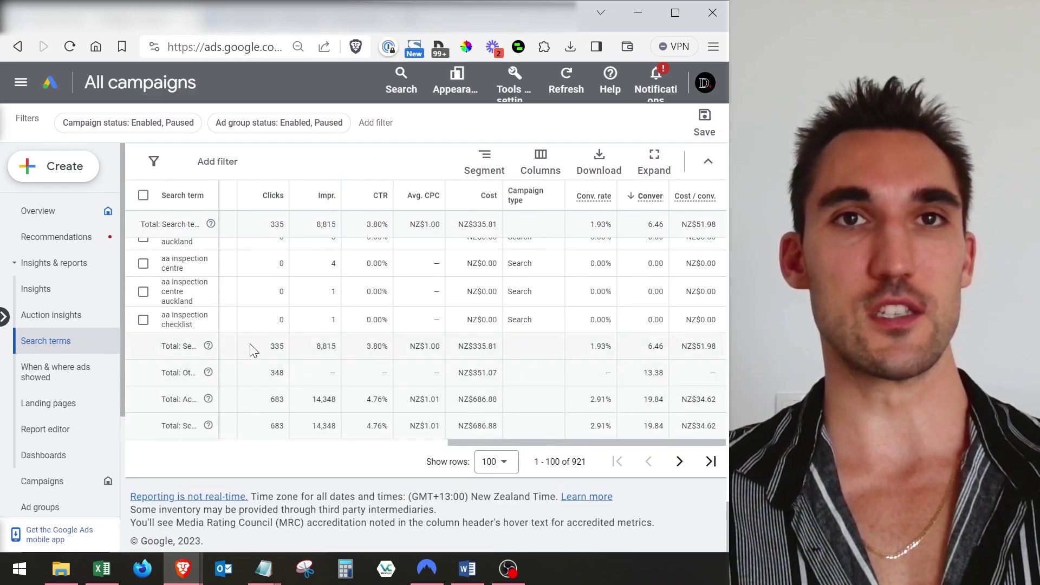
pyautogui.moveTo(249, 345); pyautogui.dragTo(467, 347)
pyautogui.moveTo(291, 380); pyautogui.dragTo(682, 379)
pyautogui.click(682, 379)
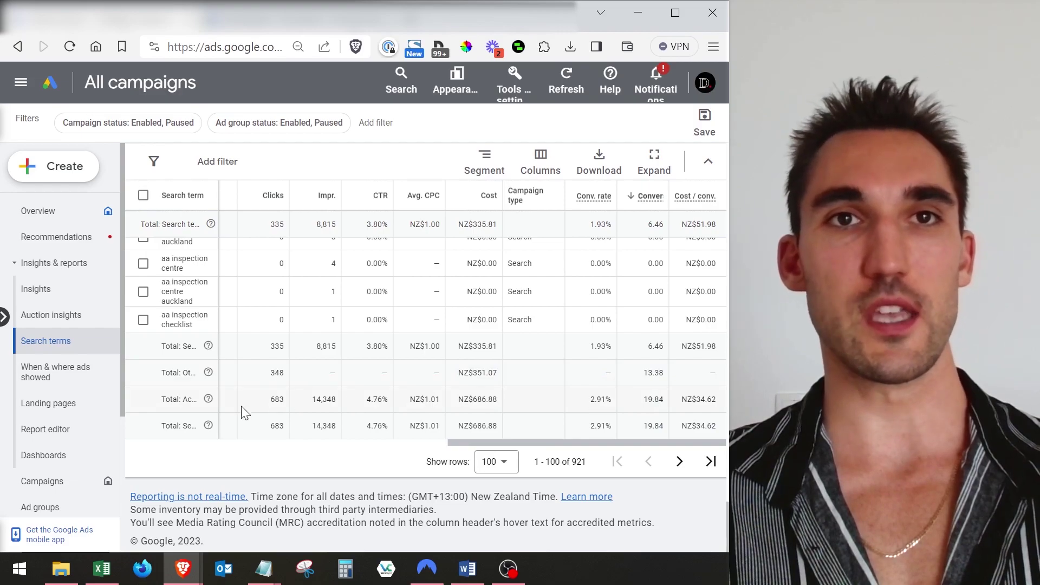
pyautogui.moveTo(699, 400); pyautogui.dragTo(463, 391)
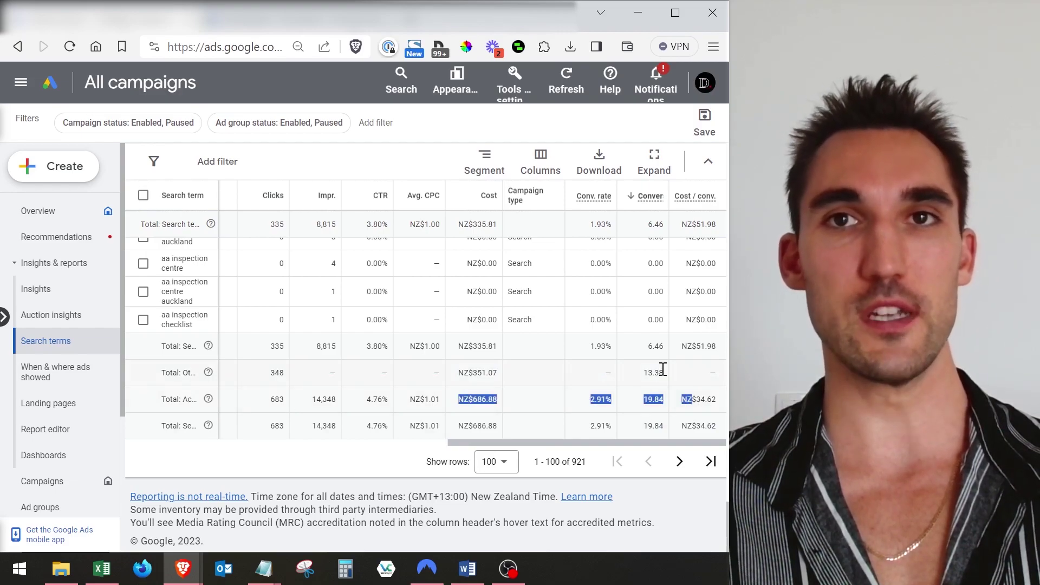
# Examine the clicks, cost and conversions in the total row for other search terms.
pyautogui.moveTo(661, 367); pyautogui.dragTo(298, 374)
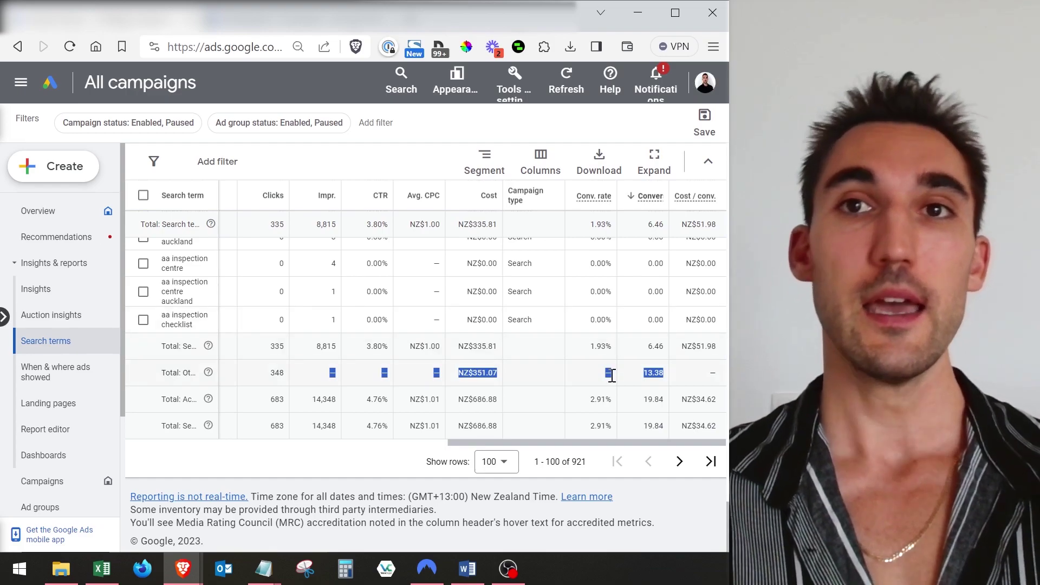
pyautogui.click(648, 386)
pyautogui.moveTo(668, 382); pyautogui.dragTo(209, 382)
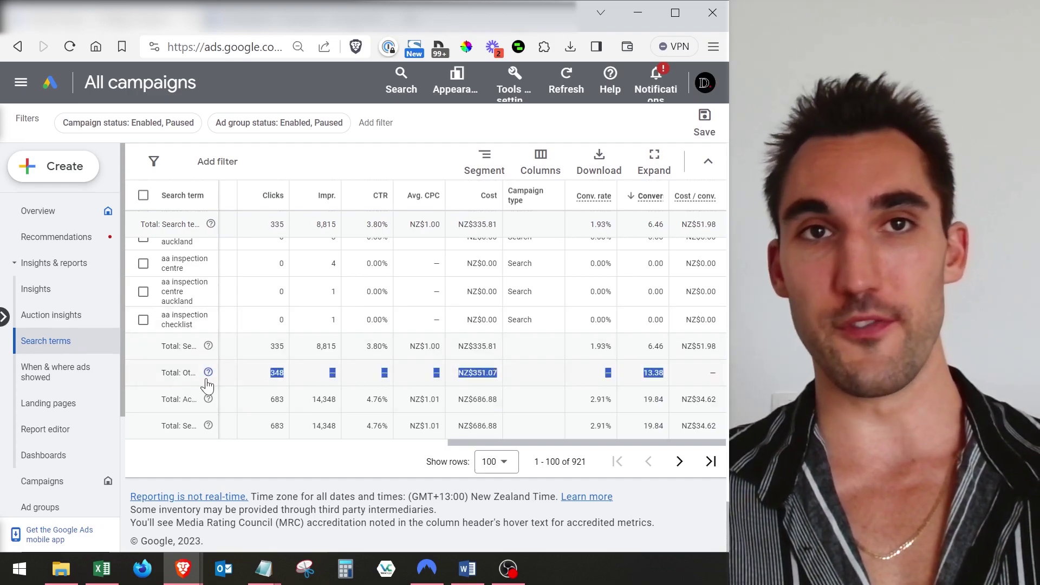
pyautogui.click(458, 385)
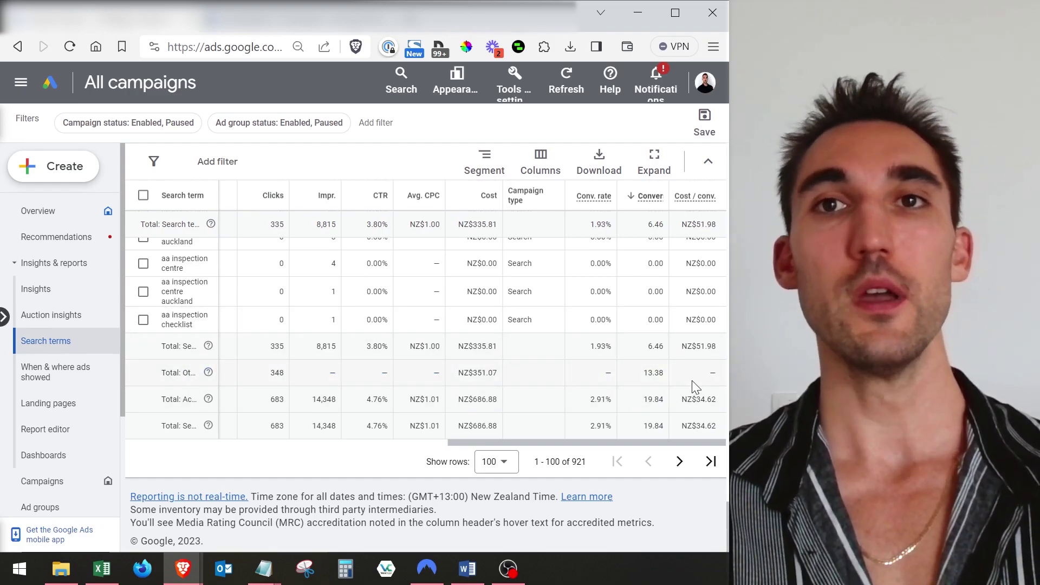
pyautogui.moveTo(685, 378); pyautogui.dragTo(244, 367)
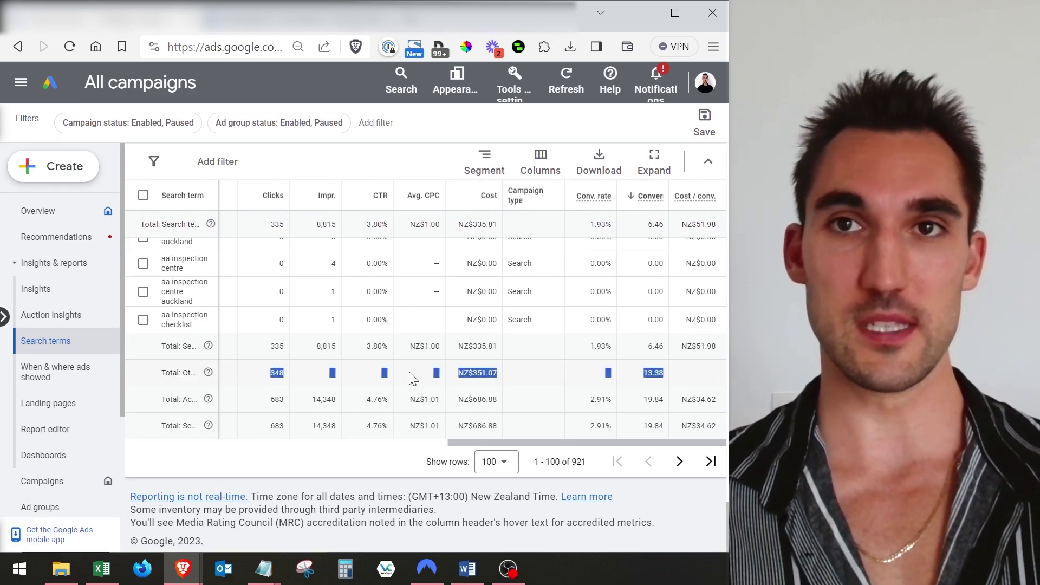
pyautogui.click(509, 399)
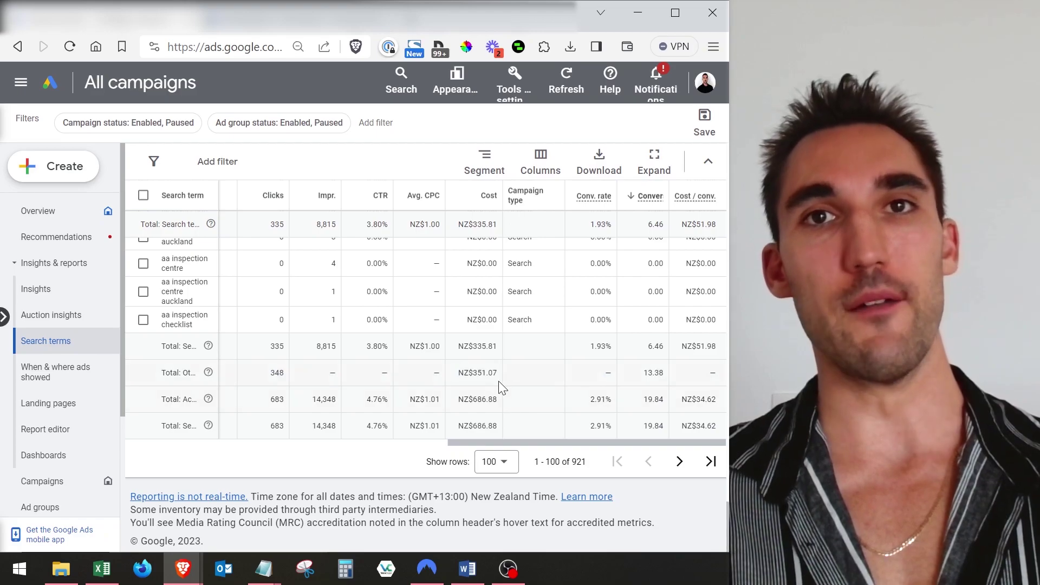
# Return to the individual search terms and select "cheapest pre purchase car inspection".
pyautogui.scroll(6, 616, 356)
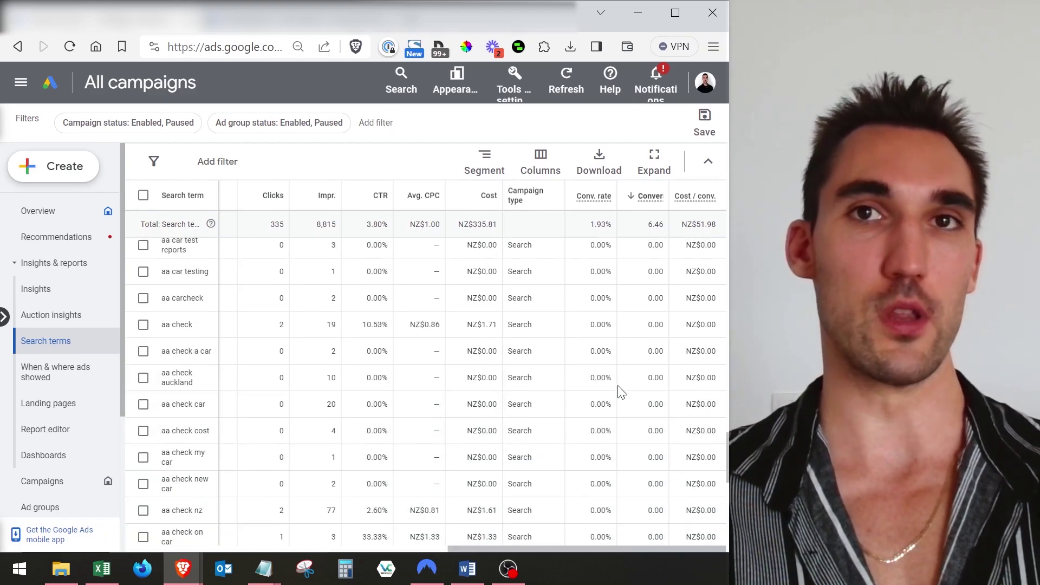
pyautogui.scroll(10, 620, 391)
pyautogui.scroll(-5, 607, 413)
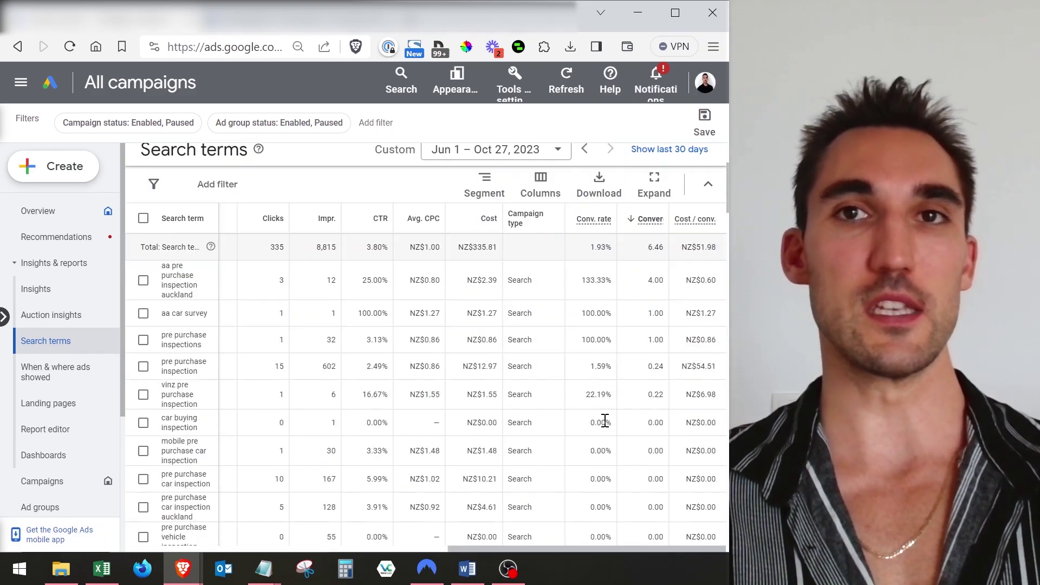
pyautogui.scroll(2, 603, 414)
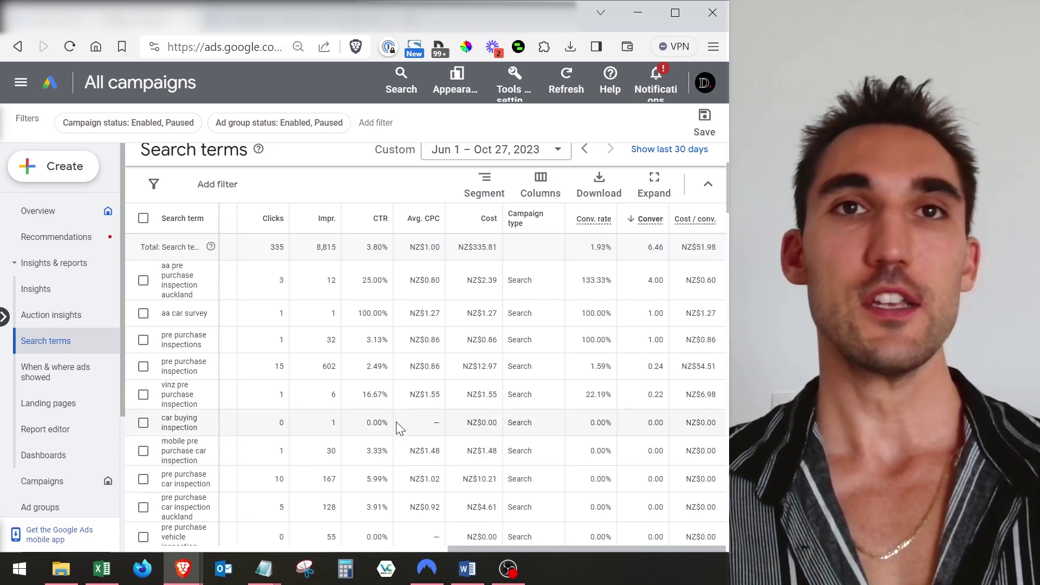
pyautogui.scroll(-5, 228, 415)
pyautogui.scroll(5, 228, 415)
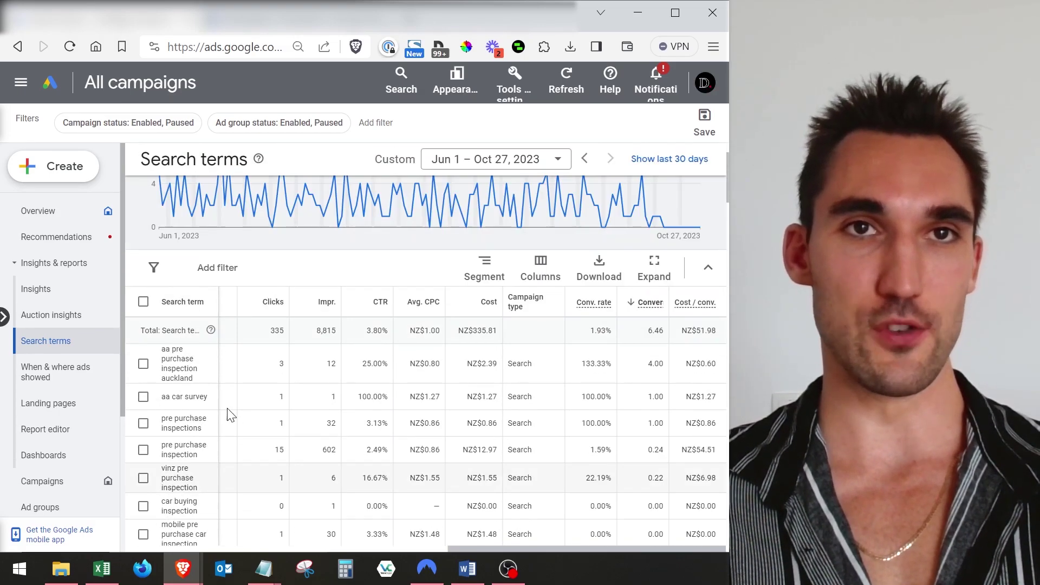
pyautogui.scroll(-8, 228, 415)
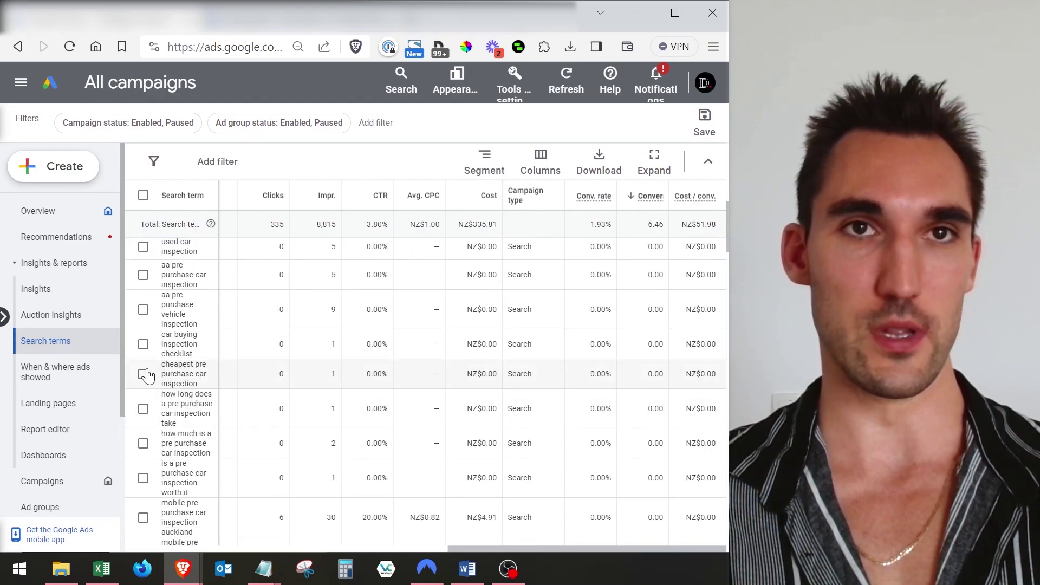
pyautogui.click(143, 374)
pyautogui.scroll(-2, 322, 416)
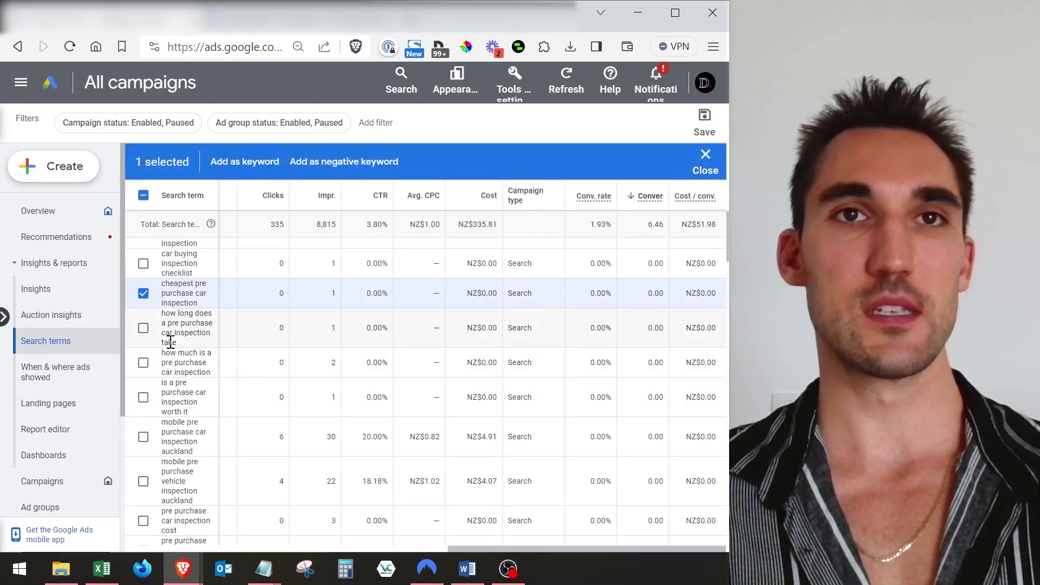
pyautogui.click(144, 328)
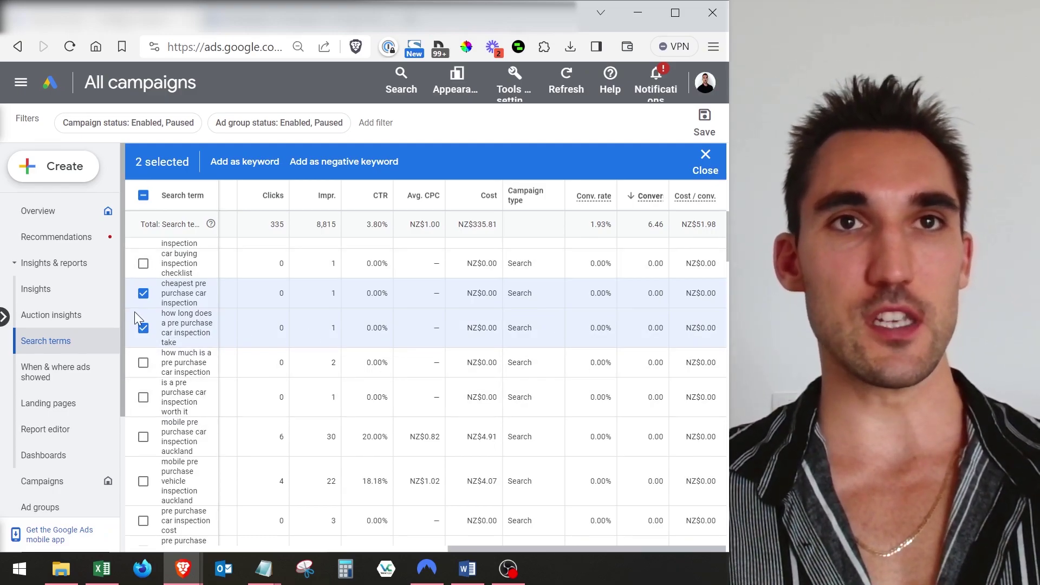
pyautogui.click(143, 293)
pyautogui.click(143, 293)
pyautogui.click(143, 328)
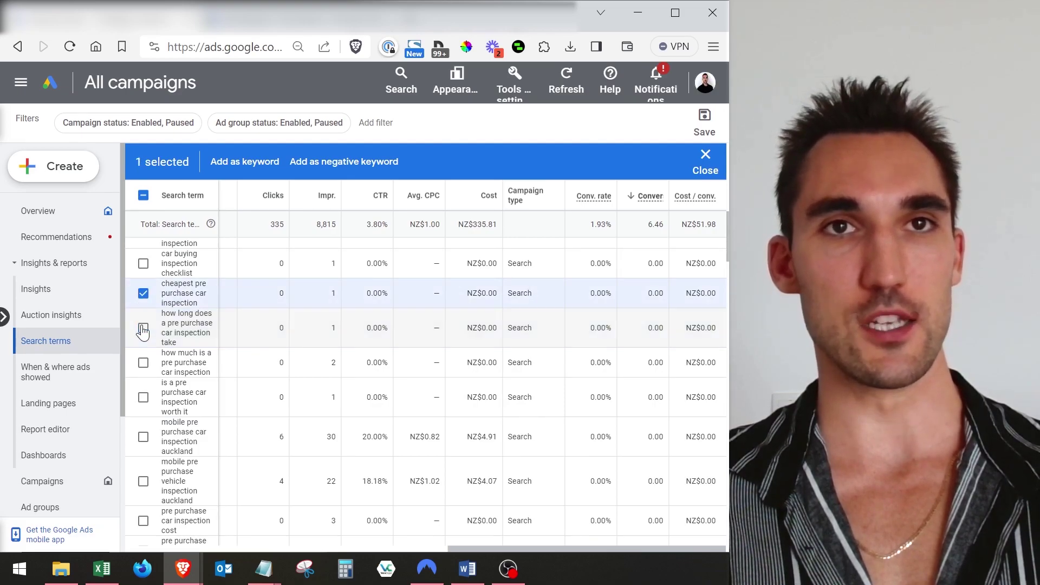
# Add "how long does a pre purchase car inspection take" to the selected search terms.
pyautogui.click(143, 328)
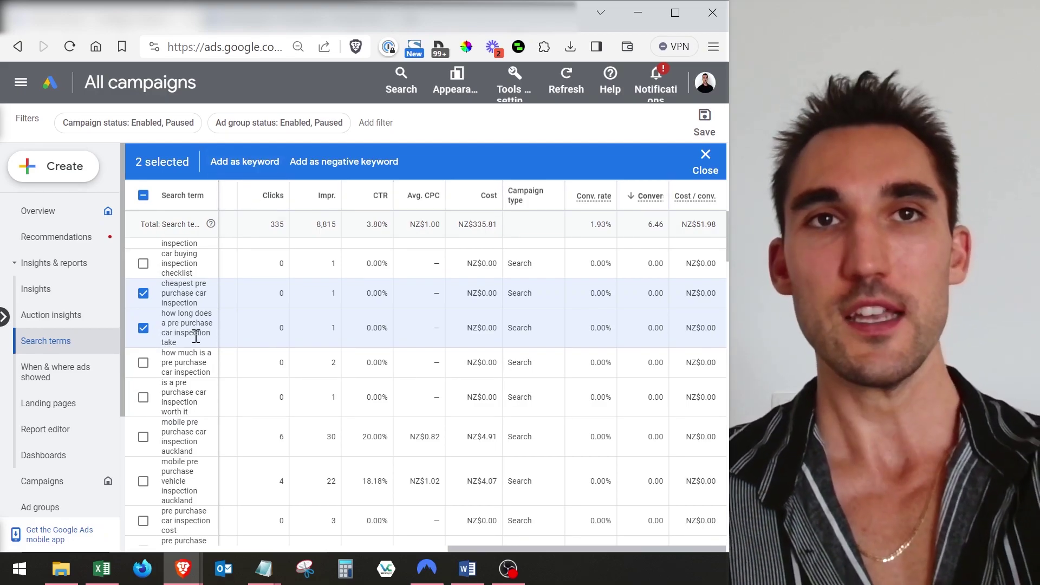
pyautogui.scroll(10, 197, 325)
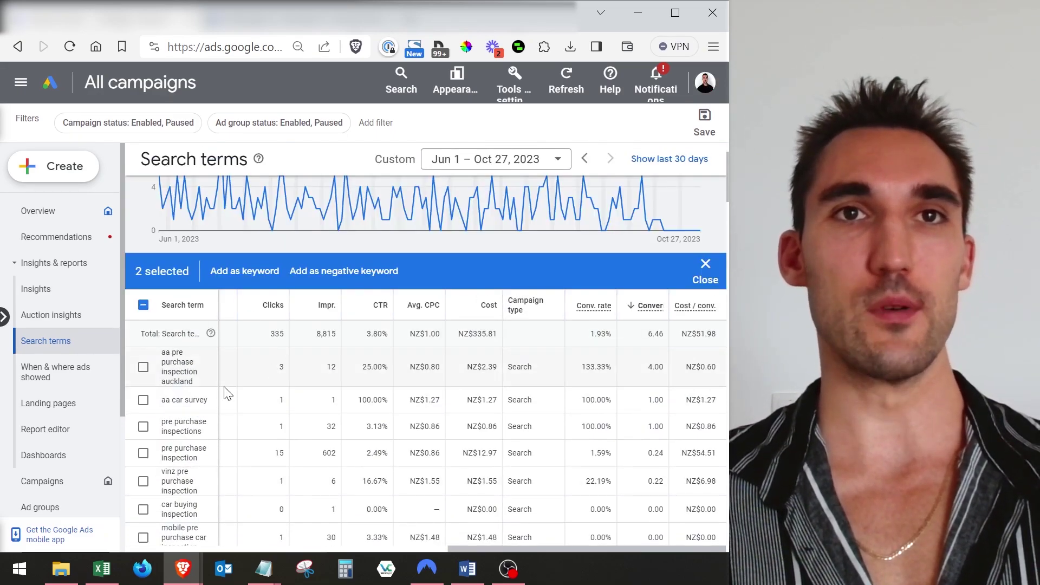
pyautogui.scroll(-2, 227, 393)
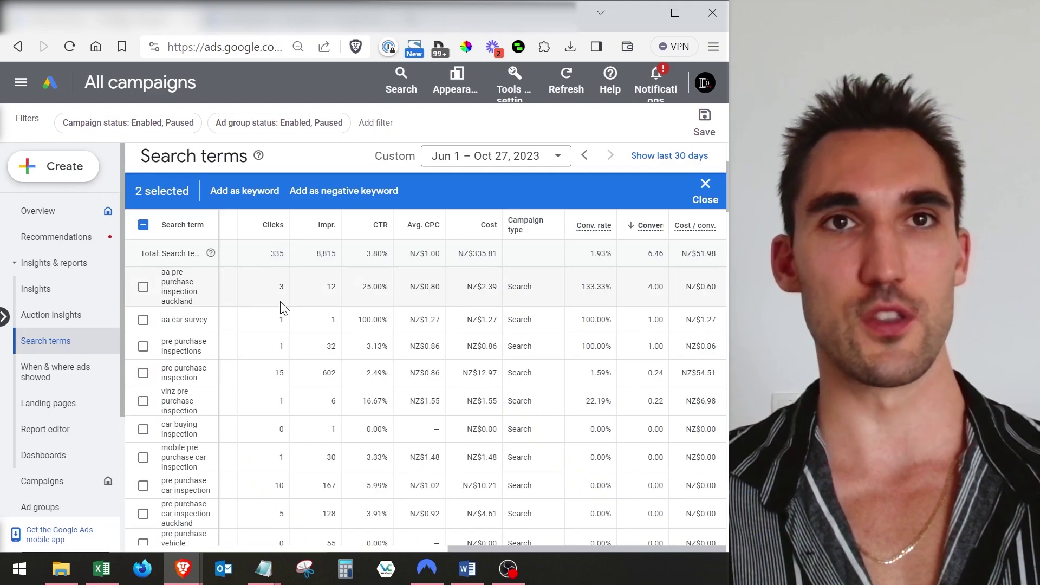
pyautogui.scroll(-5, 281, 401)
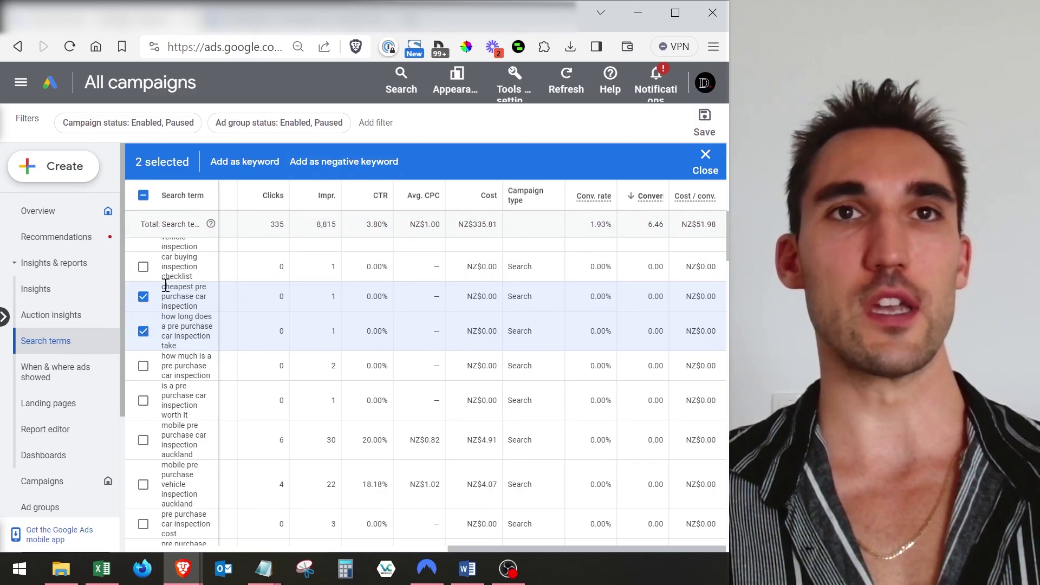
# Copy the search term "cheapest pre purchase car inspection" into the Notepad list on its own line below "free", and return to Google Ads.
pyautogui.moveTo(165, 286); pyautogui.dragTo(207, 306)
pyautogui.hotkey('ctrl', 'c')
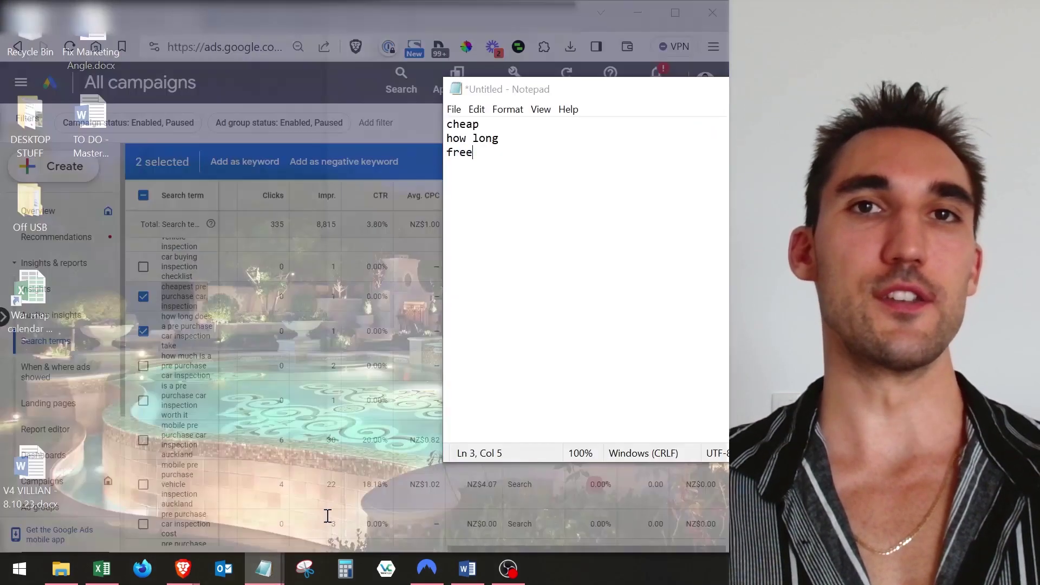
pyautogui.click(327, 515)
pyautogui.hotkey('ctrl', 'v')
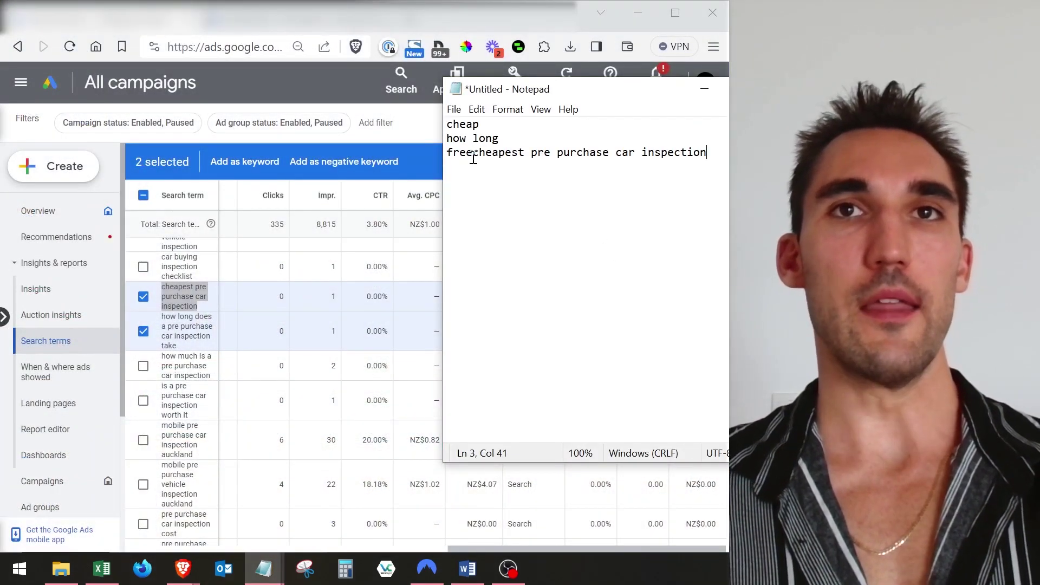
pyautogui.click(472, 154)
pyautogui.press('Return')
pyautogui.click(251, 304)
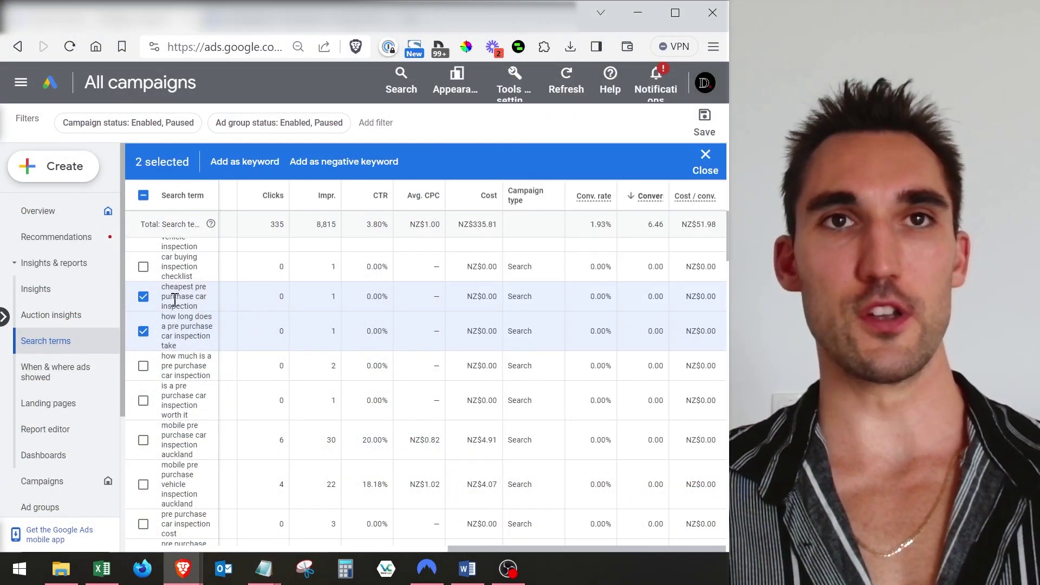
# Start adding the two selected search terms as negative keywords and review the level options and proposed keyword entries.
pyautogui.click(344, 166)
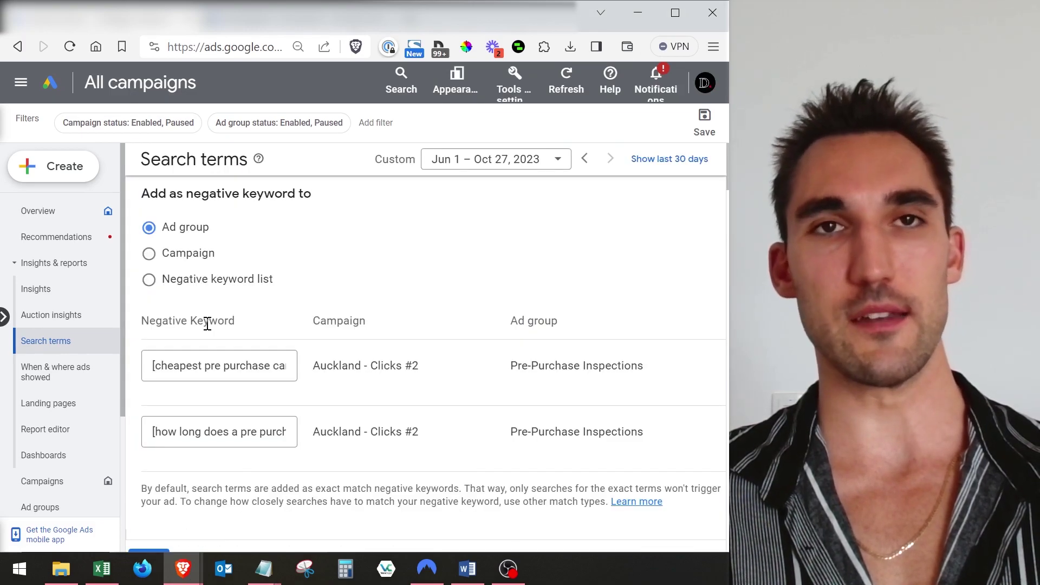
pyautogui.scroll(-2, 192, 308)
pyautogui.scroll(2, 204, 287)
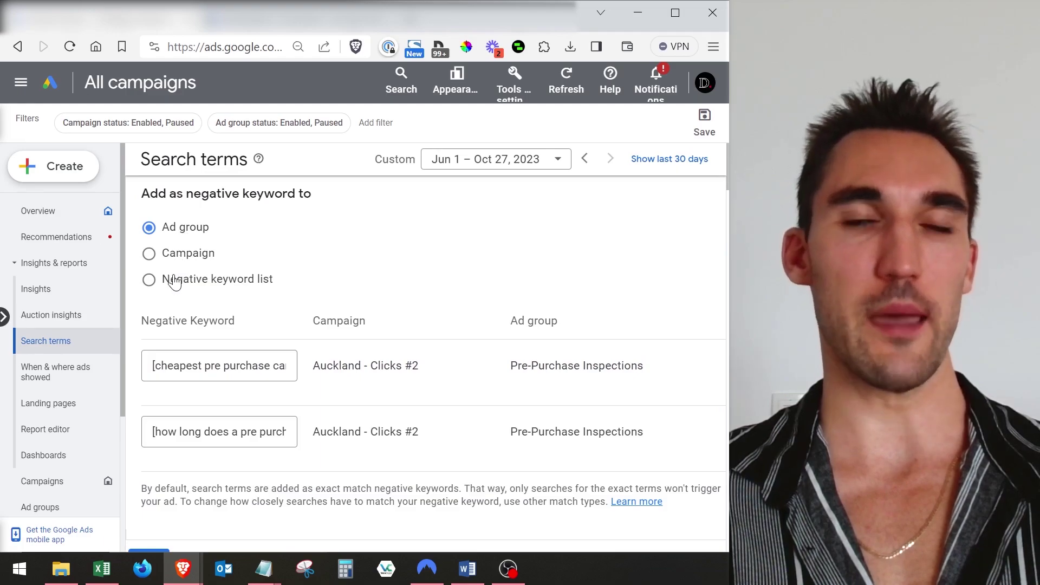
pyautogui.scroll(-2, 240, 320)
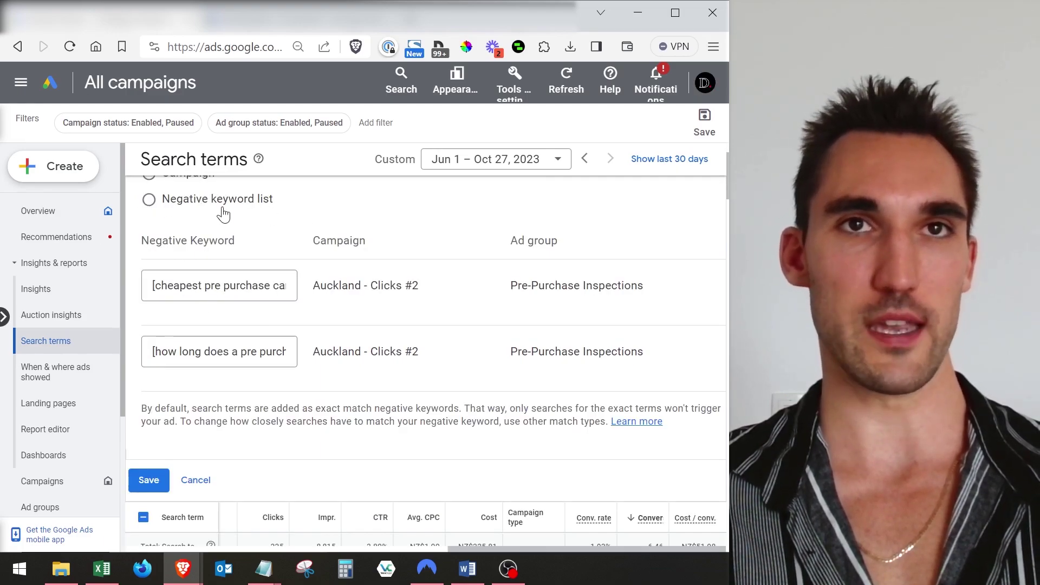
# Inspect the full text of the first negative keyword entry, from its opening to its closing bracket.
pyautogui.moveTo(191, 281); pyautogui.dragTo(336, 290)
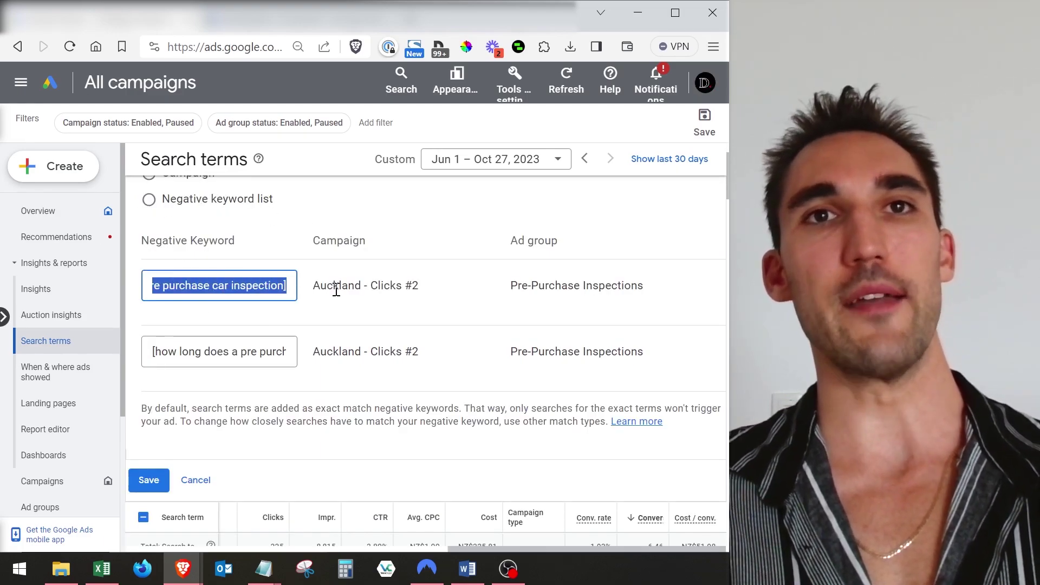
pyautogui.click(214, 278)
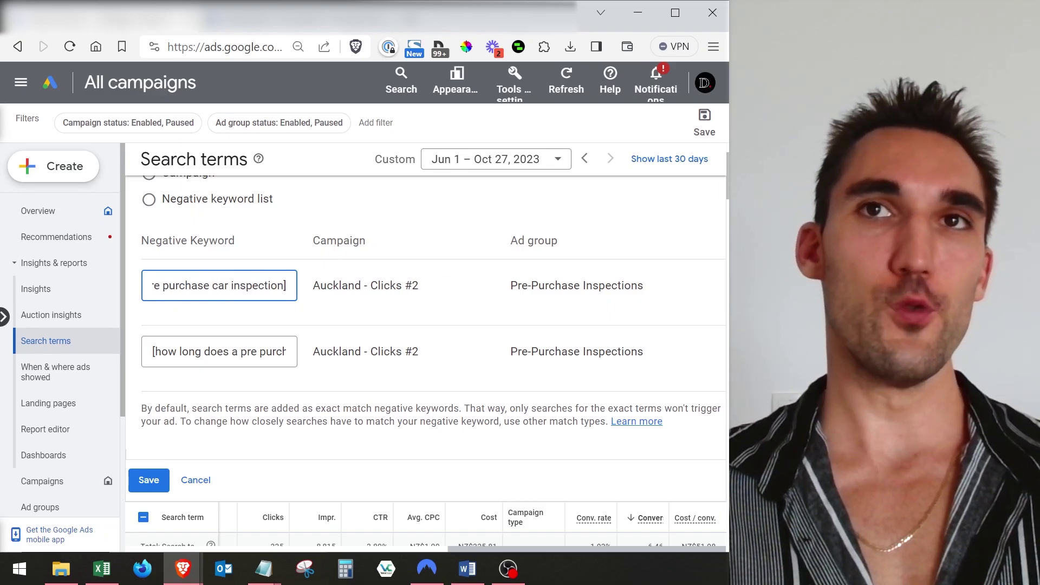
pyautogui.click(275, 285)
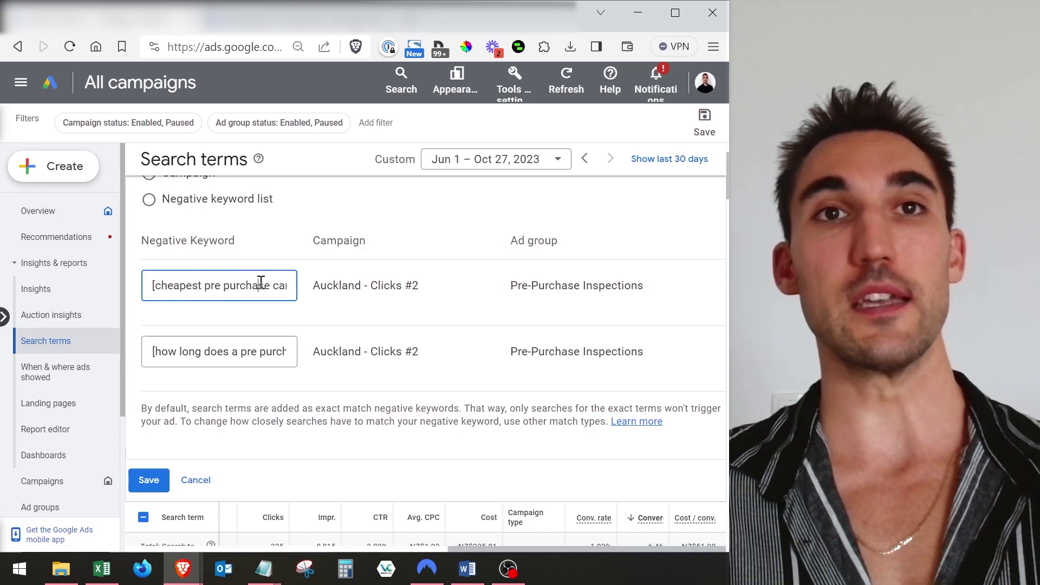
pyautogui.moveTo(253, 282); pyautogui.dragTo(374, 284)
pyautogui.click(251, 284)
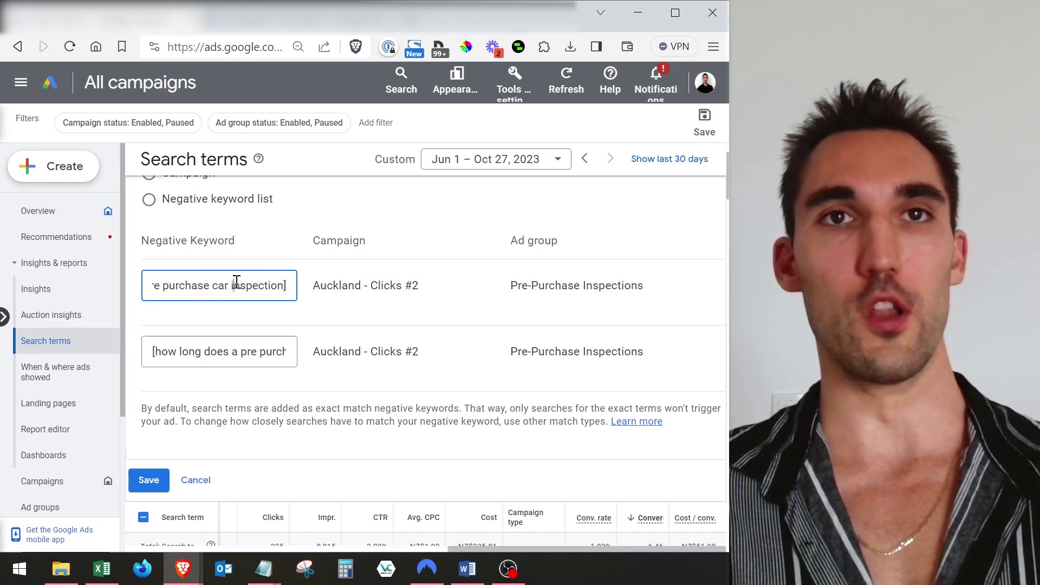
# Change the "cheapest pre purchase car inspection" entry to phrase match by replacing its square brackets with quotation marks.
pyautogui.moveTo(241, 284); pyautogui.dragTo(65, 289)
pyautogui.click(216, 291)
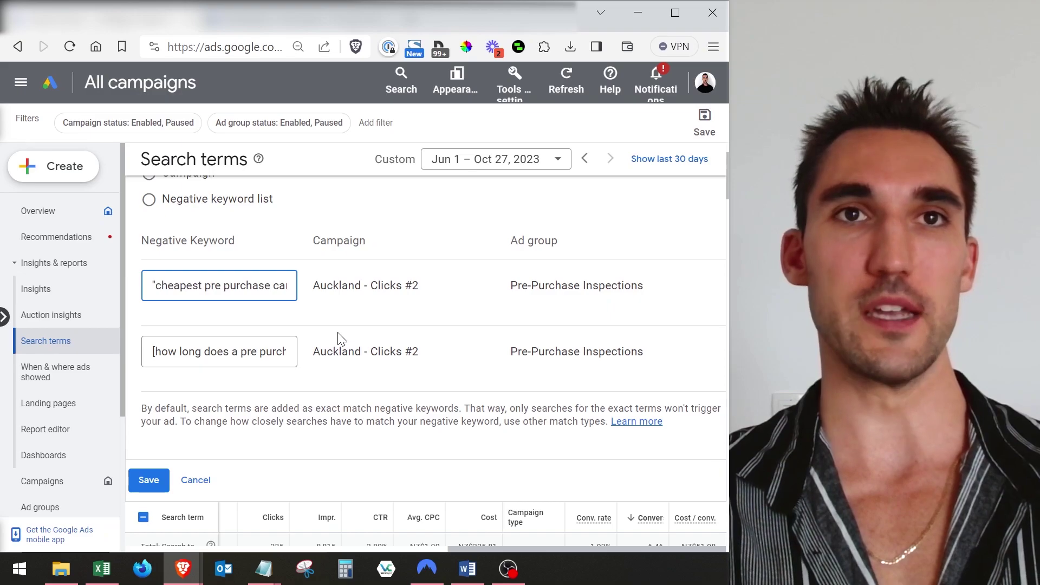
pyautogui.press('Right')
pyautogui.press('Right')
pyautogui.press('Right')
pyautogui.press('Right')
pyautogui.press('Right')
pyautogui.press('Right')
pyautogui.press('Right')
pyautogui.press('Right')
pyautogui.press('Right')
pyautogui.press('Right')
pyautogui.press('Right')
pyautogui.press('Right')
pyautogui.press('Right')
pyautogui.press('Right')
pyautogui.press('Right')
pyautogui.press('Right')
pyautogui.press('Right')
pyautogui.press('Right')
pyautogui.press('Right')
pyautogui.press('Right')
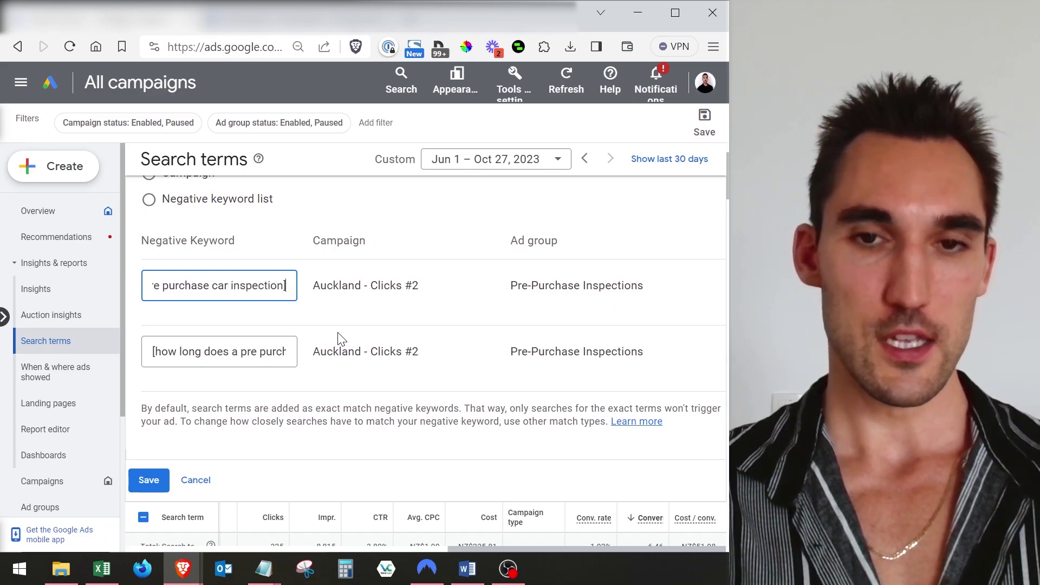
pyautogui.write('"')
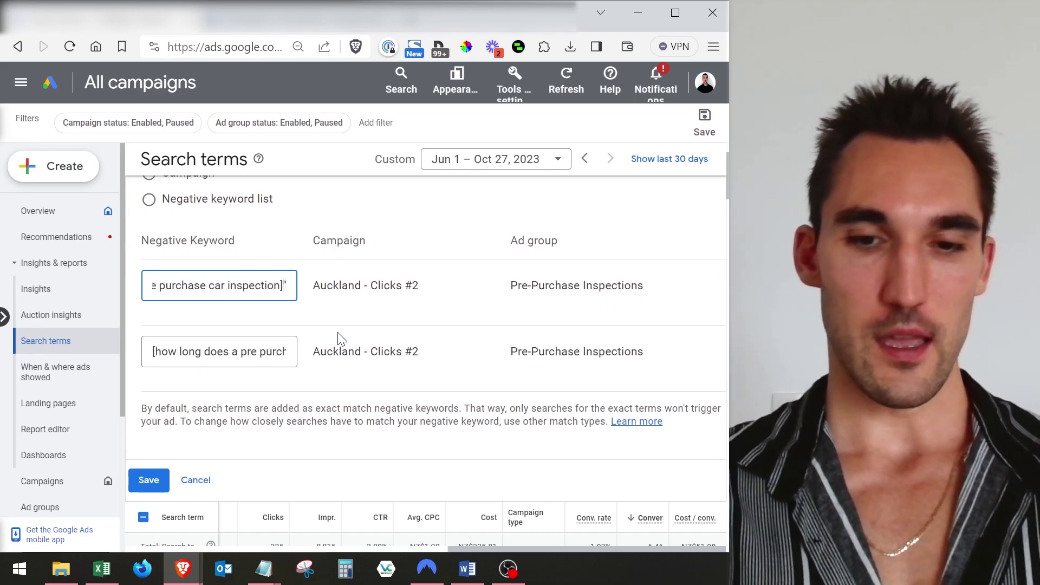
pyautogui.press('BackSpace')
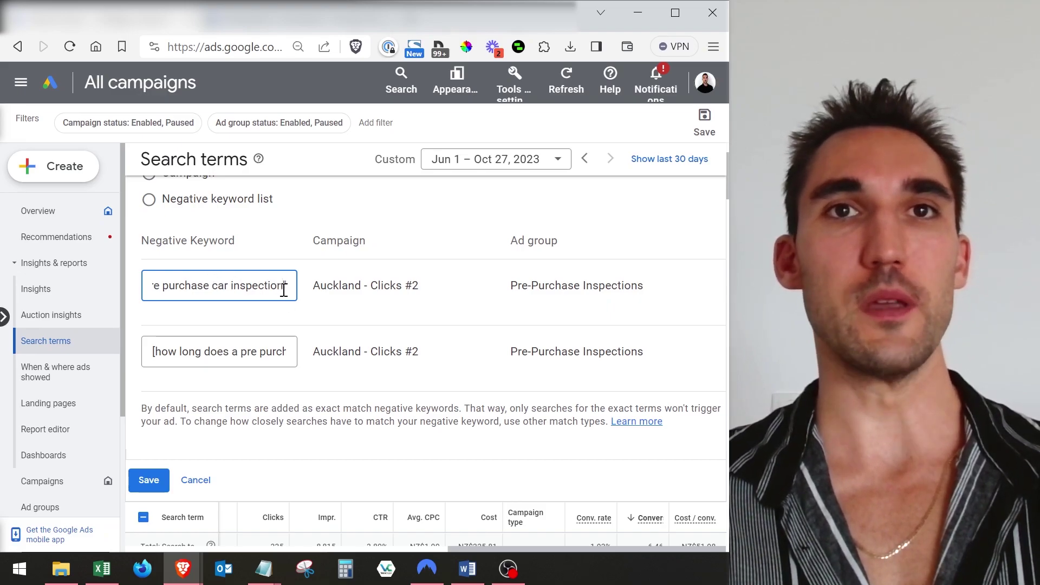
pyautogui.click(302, 285)
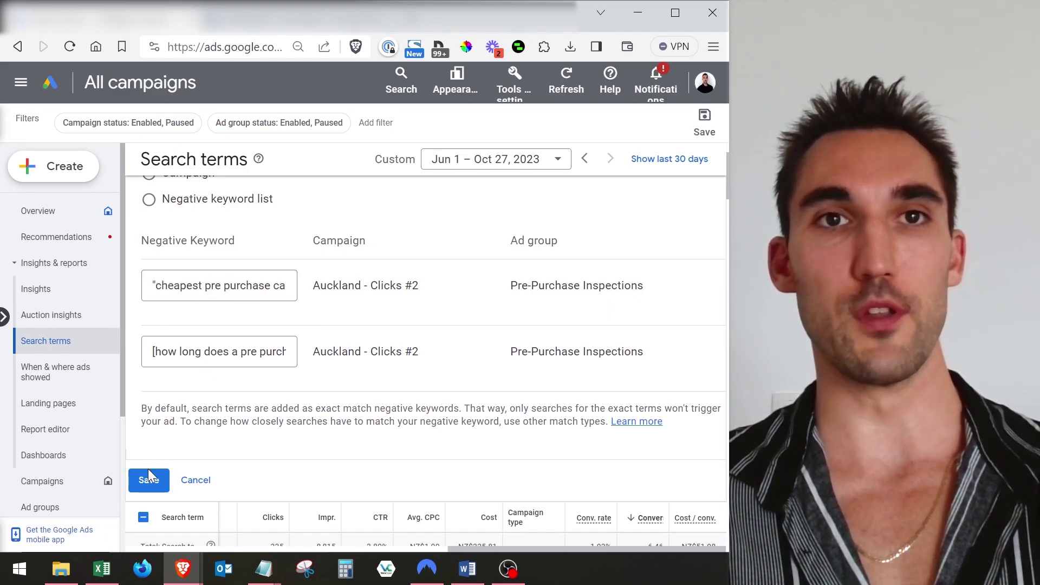
# Save both negative keywords to the Pre-Purchase Inspections ad group, leaving the "how long does a pre purchase" entry in square brackets.
pyautogui.click(200, 348)
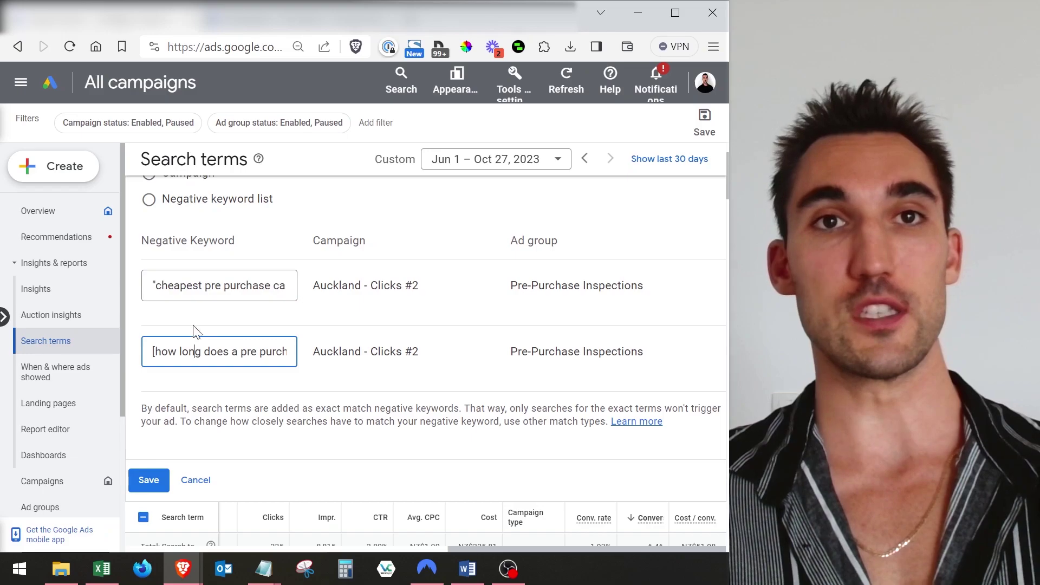
pyautogui.click(193, 285)
pyautogui.click(156, 475)
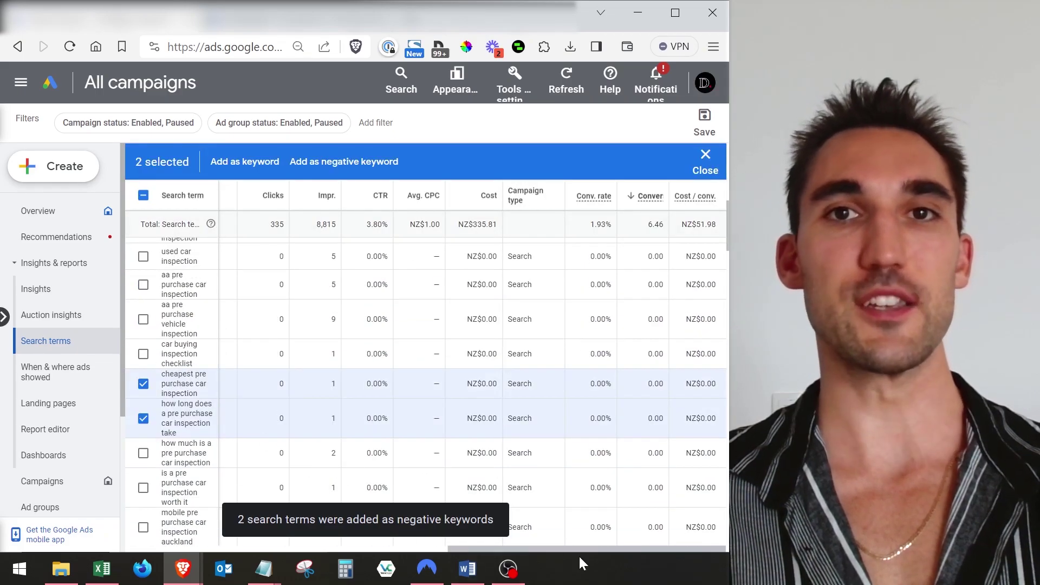
# Open the account's Negative keywords list.
pyautogui.scroll(-3, 47, 390)
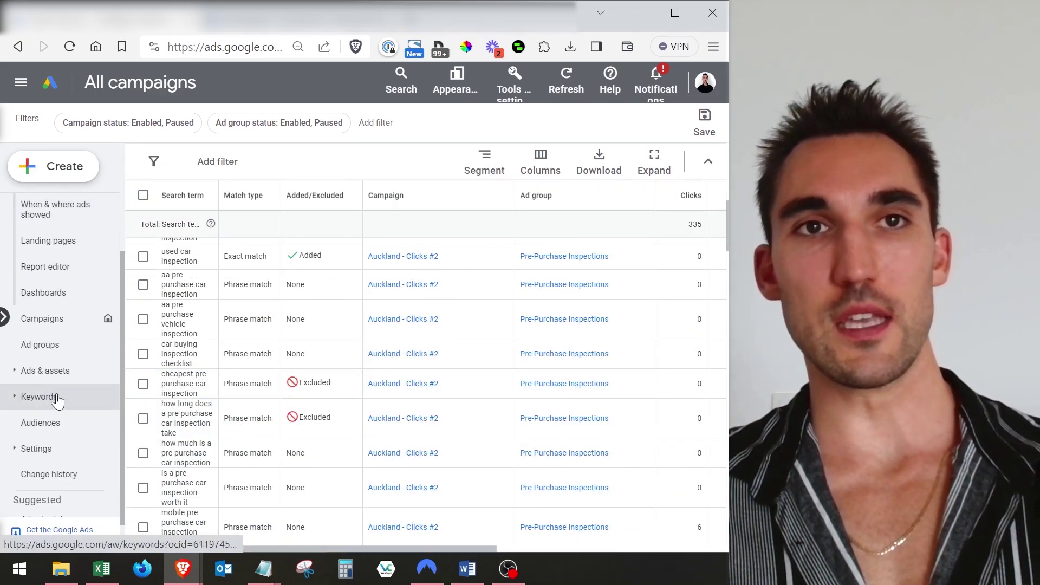
pyautogui.click(58, 401)
pyautogui.click(78, 445)
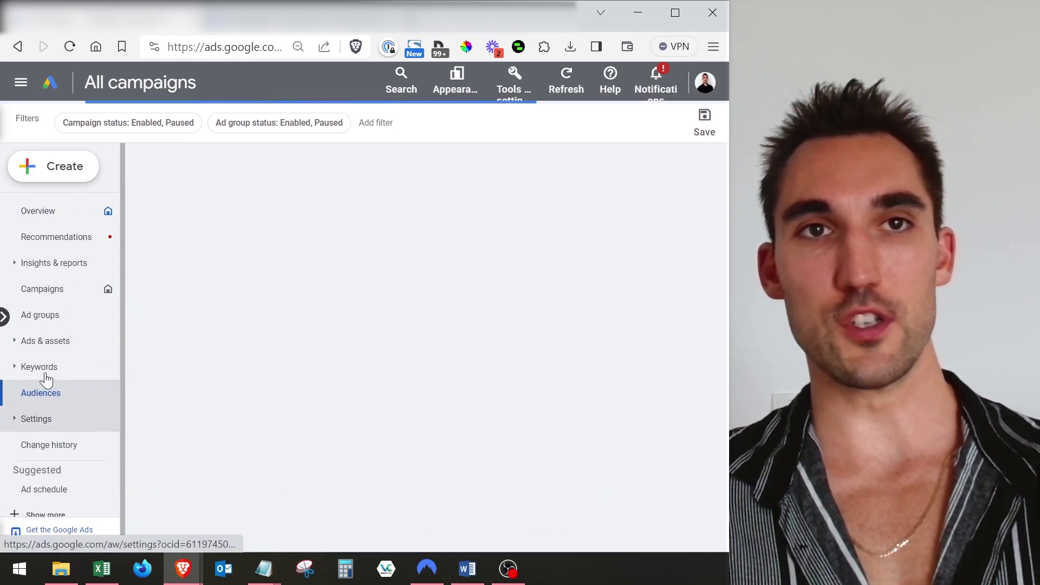
pyautogui.click(46, 340)
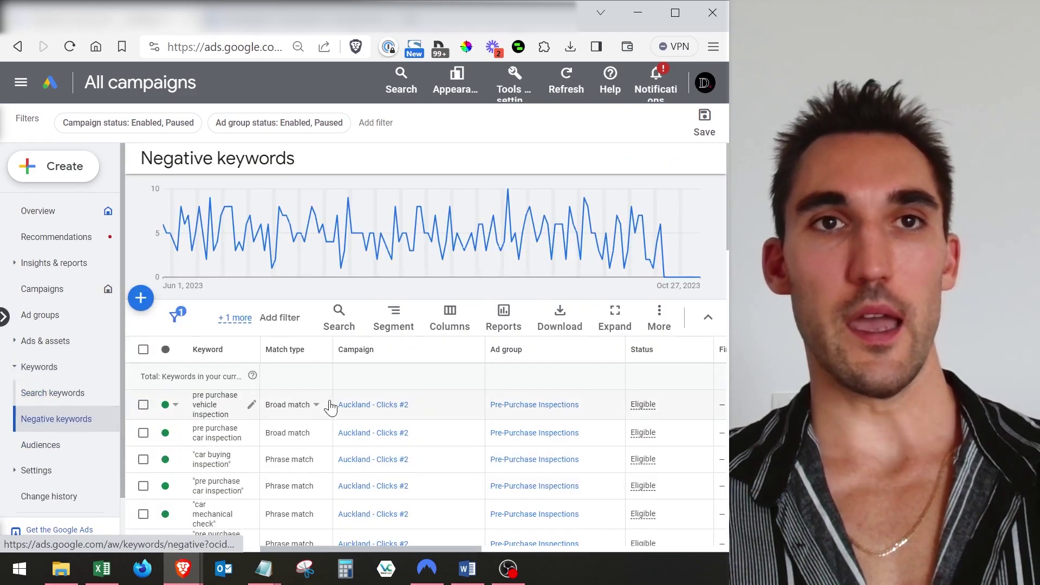
pyautogui.click(65, 419)
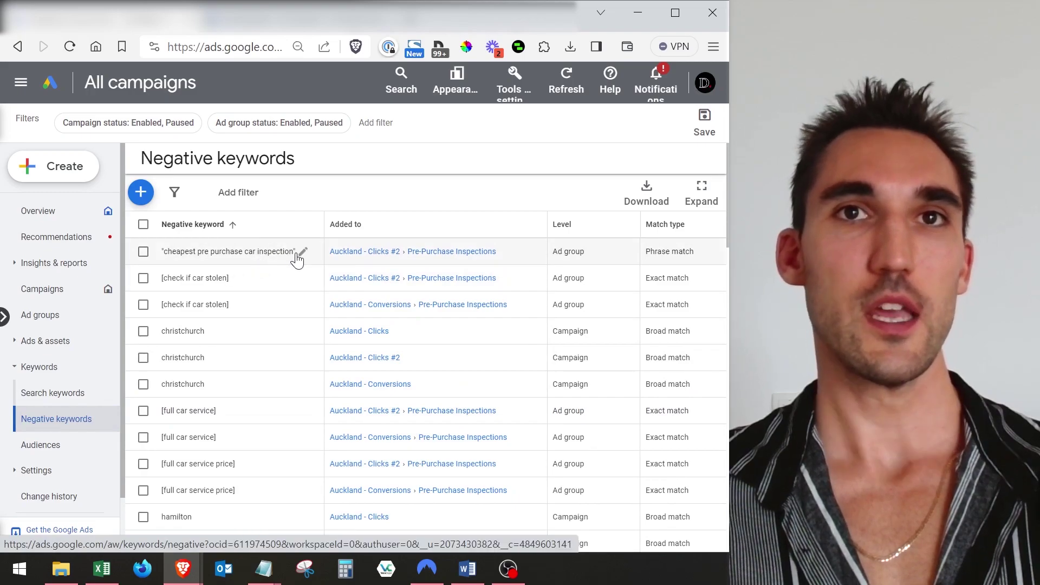
# Check the match types of the "cheapest pre purchase car inspection" and "how long does a pre purchase car inspection take" negative keywords.
pyautogui.tripleClick(688, 261)
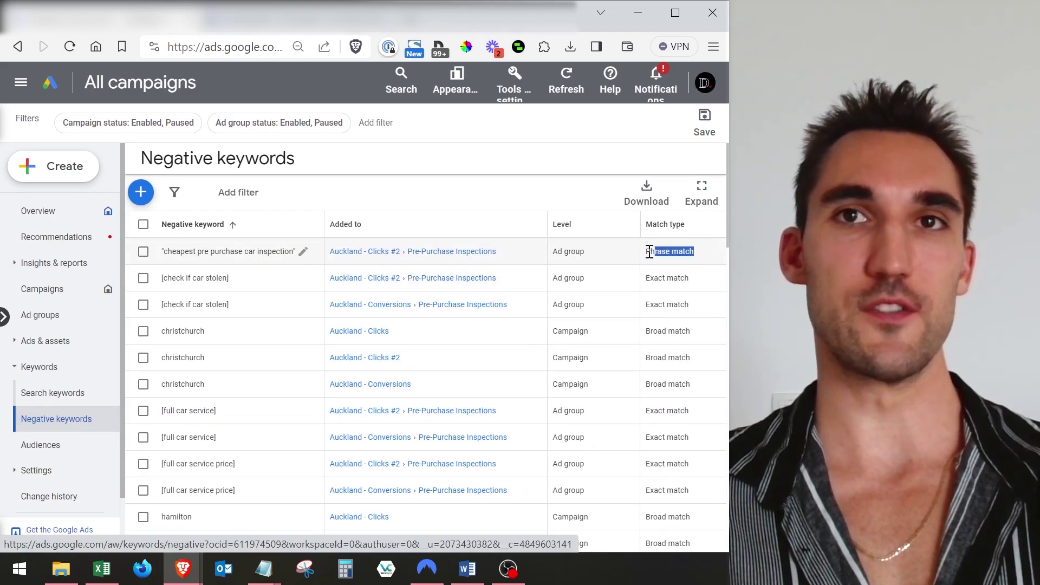
pyautogui.scroll(-3, 239, 421)
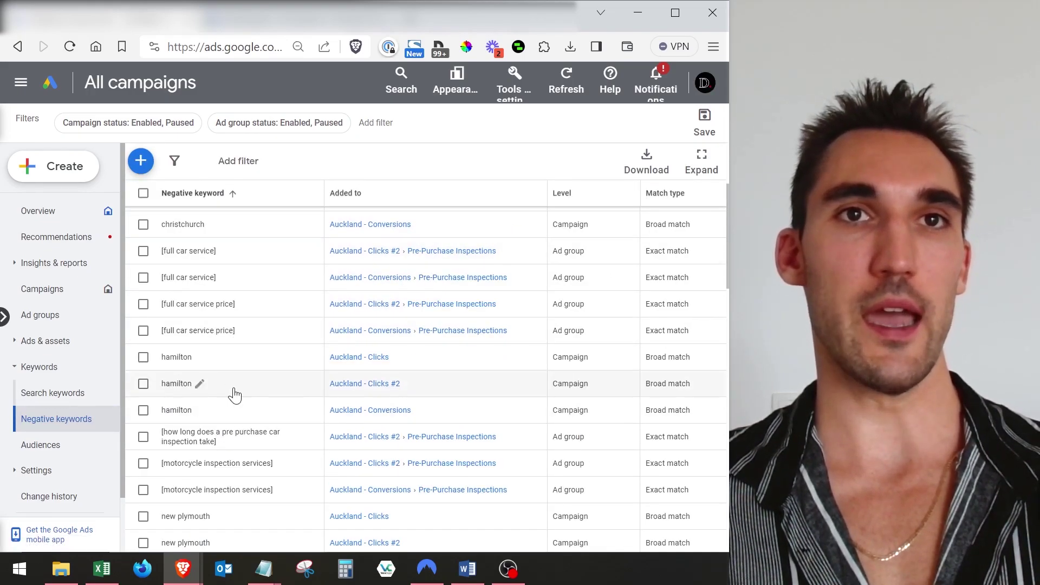
pyautogui.scroll(-2, 234, 395)
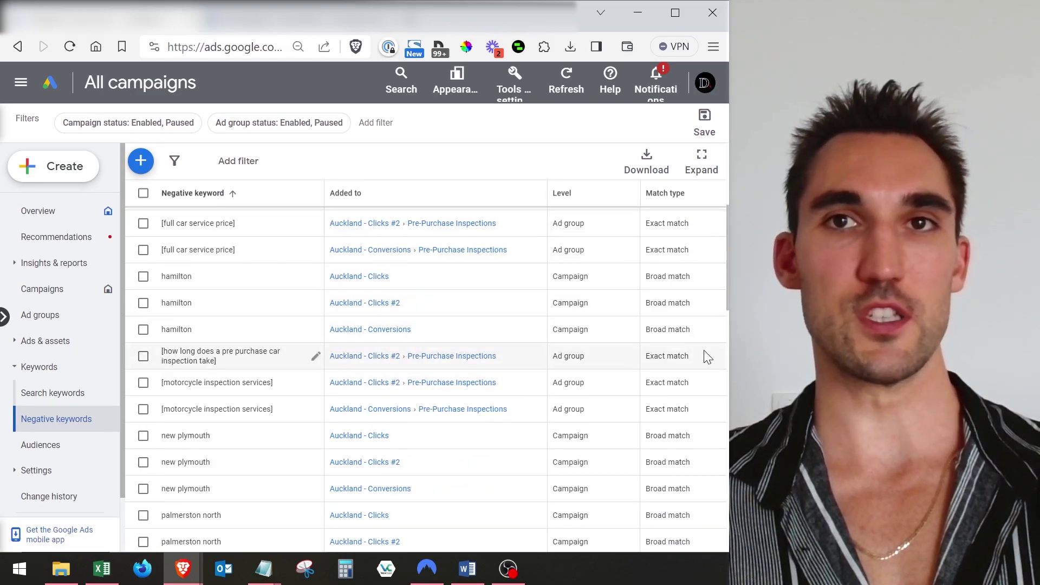
pyautogui.moveTo(703, 355); pyautogui.dragTo(641, 355)
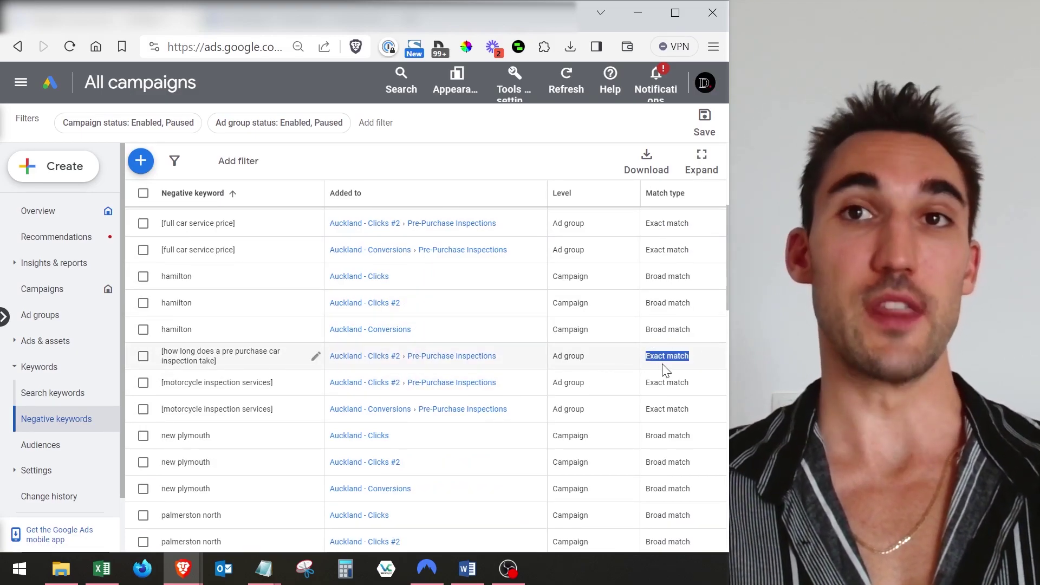
pyautogui.scroll(5, 623, 368)
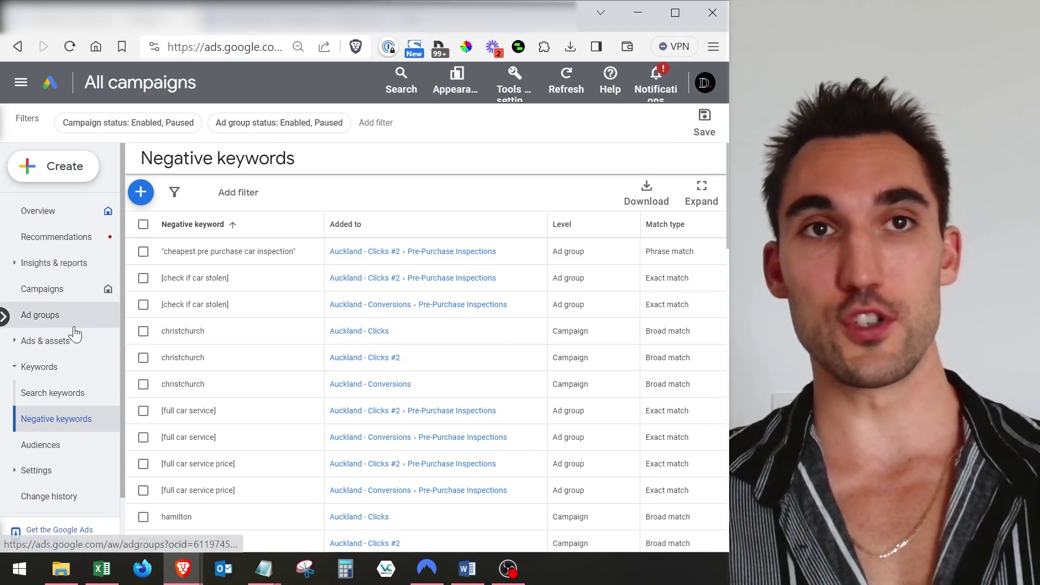
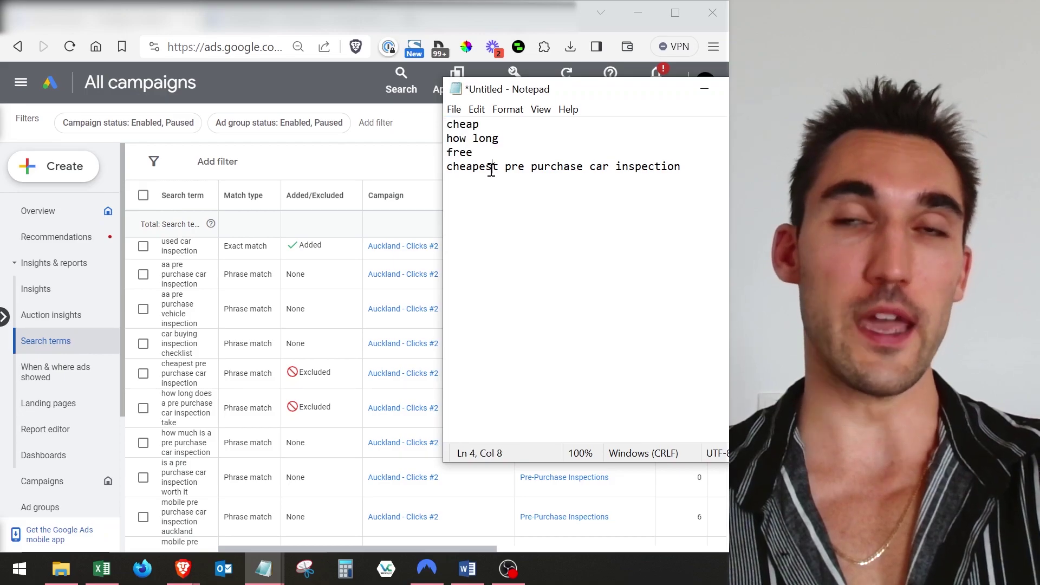
# Delete the line "cheapest pre purchase car inspection" from the Notepad list.
pyautogui.click(529, 152)
pyautogui.press('Return')
pyautogui.press('Return')
pyautogui.moveTo(706, 195); pyautogui.dragTo(447, 195)
pyautogui.press('BackSpace')
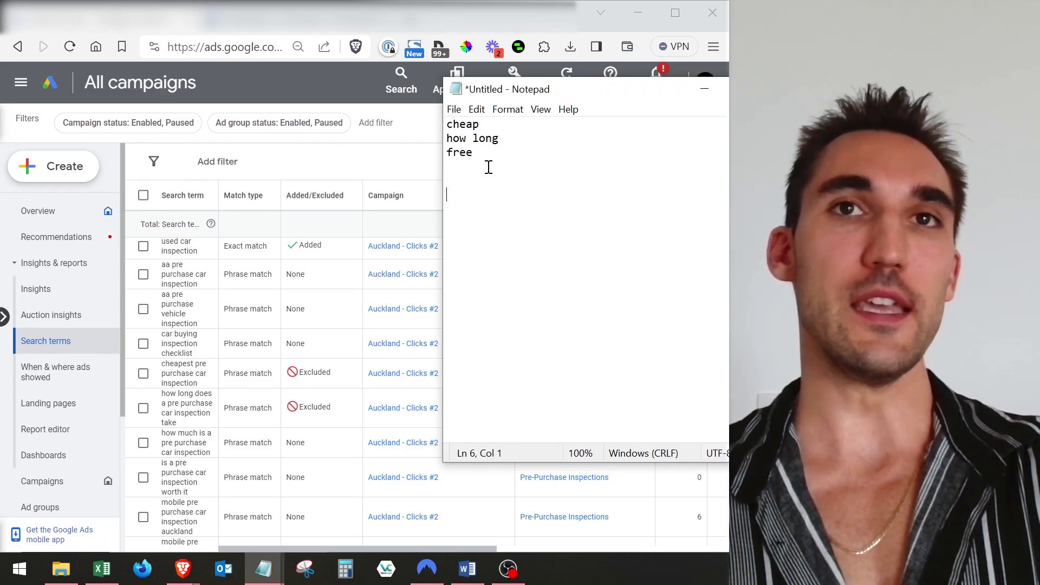
# Review the words in the Notepad list and enclose "cheap" in quotation marks for phrase match.
pyautogui.moveTo(480, 124); pyautogui.dragTo(412, 120)
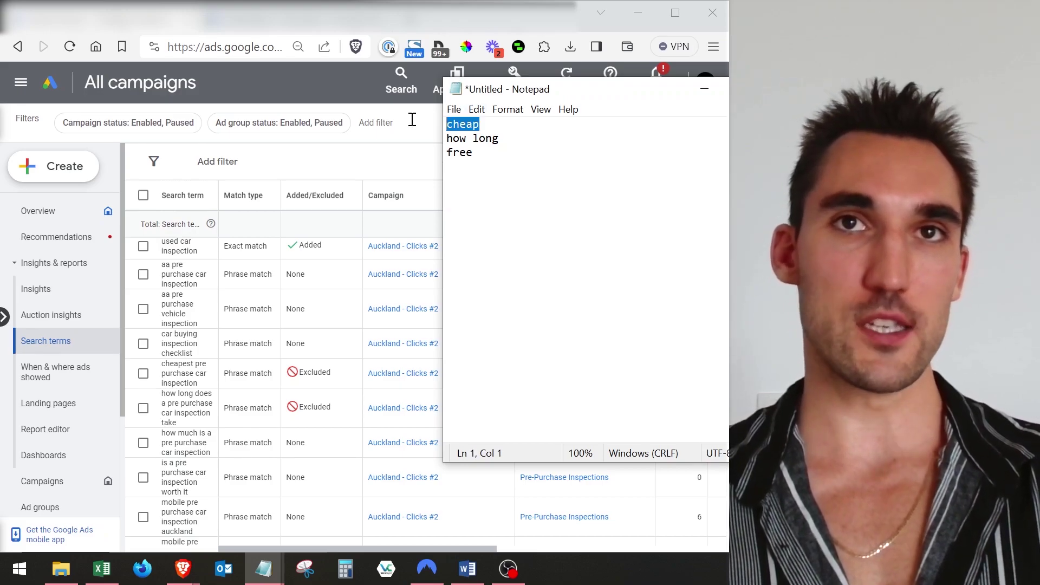
pyautogui.moveTo(535, 141); pyautogui.dragTo(442, 139)
pyautogui.click(489, 151)
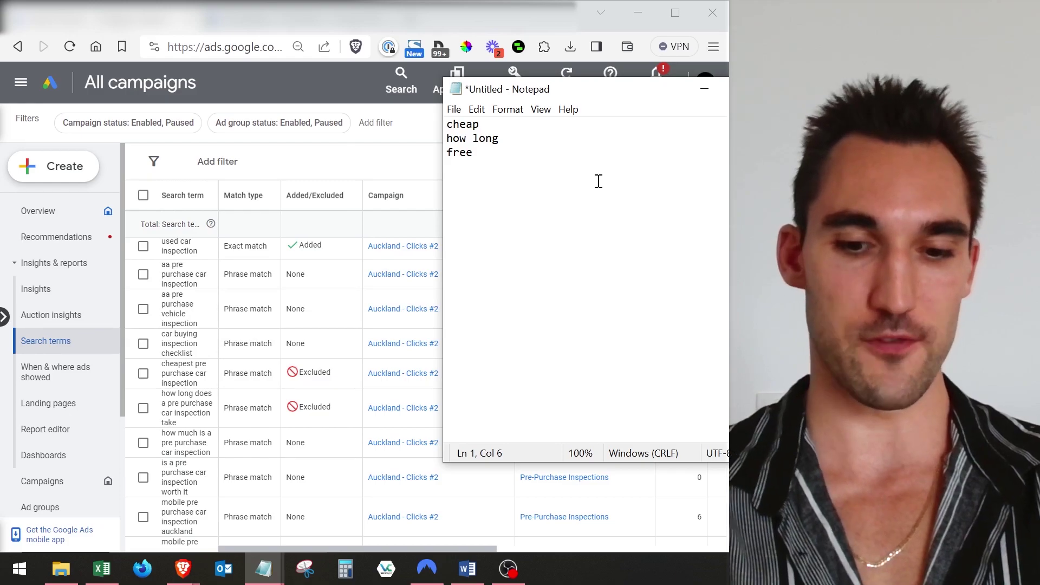
pyautogui.write('" ')
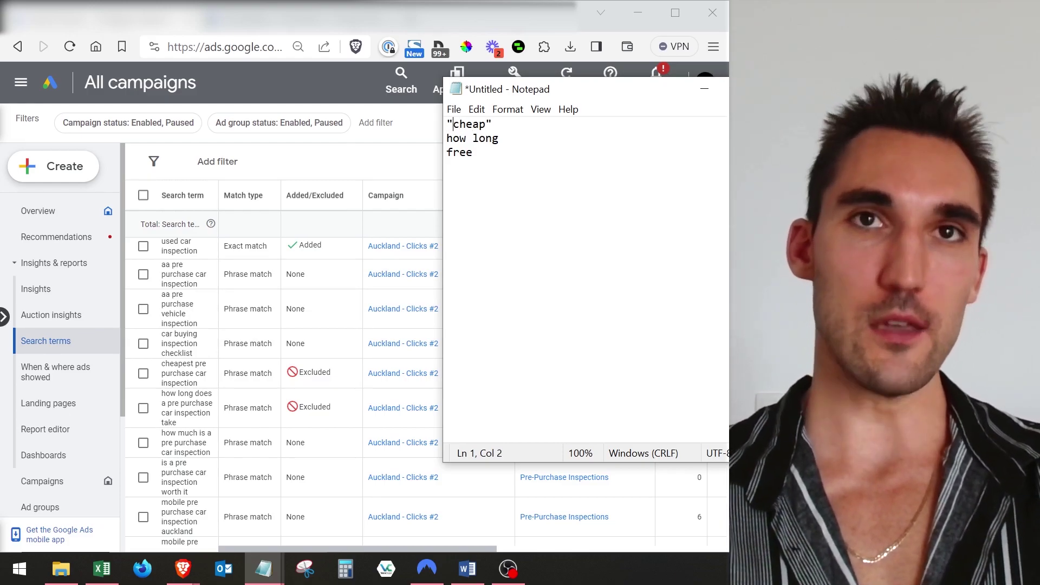
# Enclose "how long" and "free" in quotation marks and delete the "cheap" line from the Notepad list.
pyautogui.write('"')
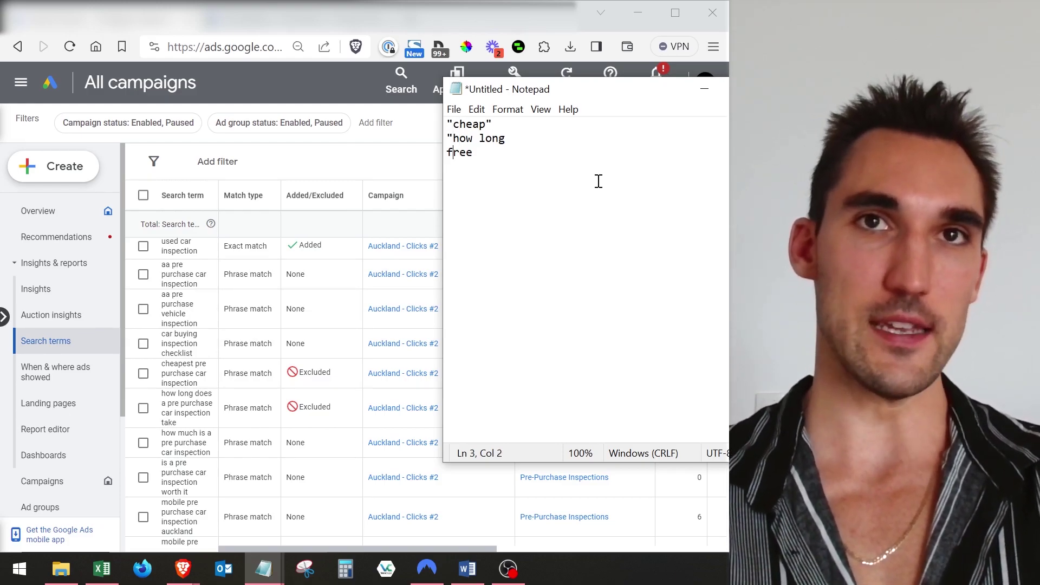
pyautogui.press('Left')
pyautogui.write('"')
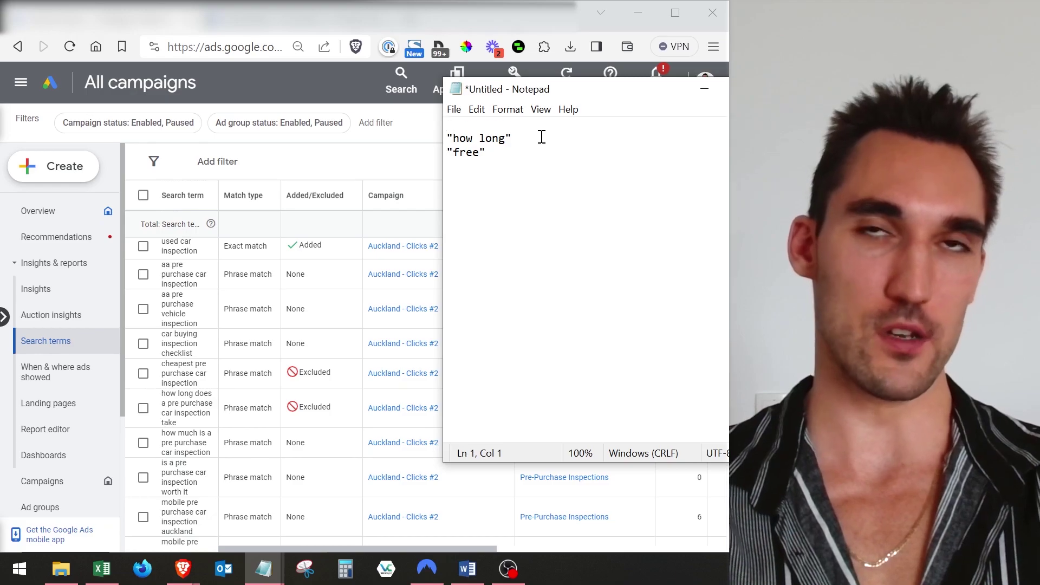
pyautogui.press('Delete')
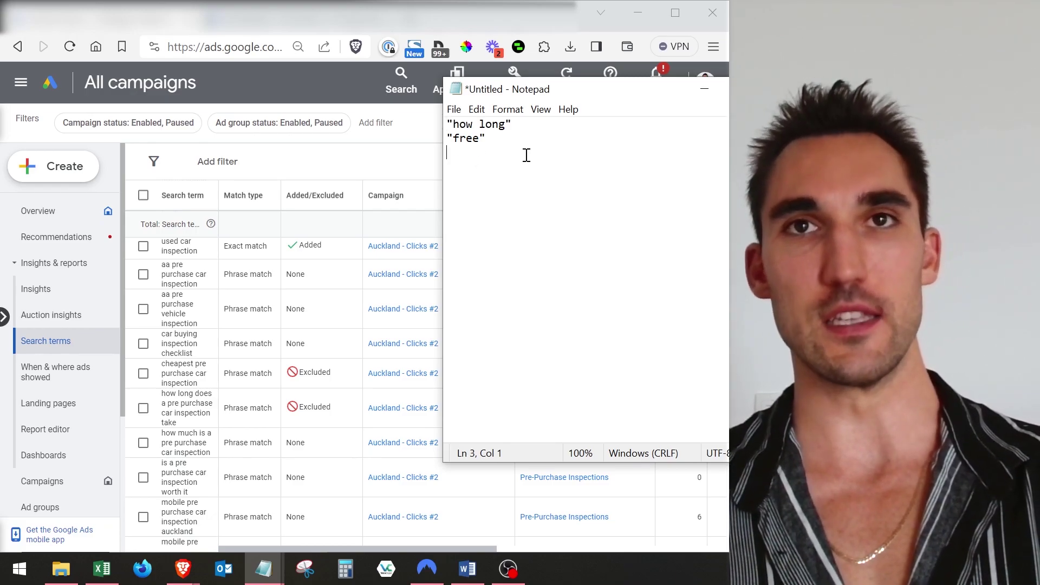
# Copy the lines "how long" and "free" with their quotation marks from the Notepad list.
pyautogui.hotkey('ctrl', 'a')
pyautogui.click(512, 163)
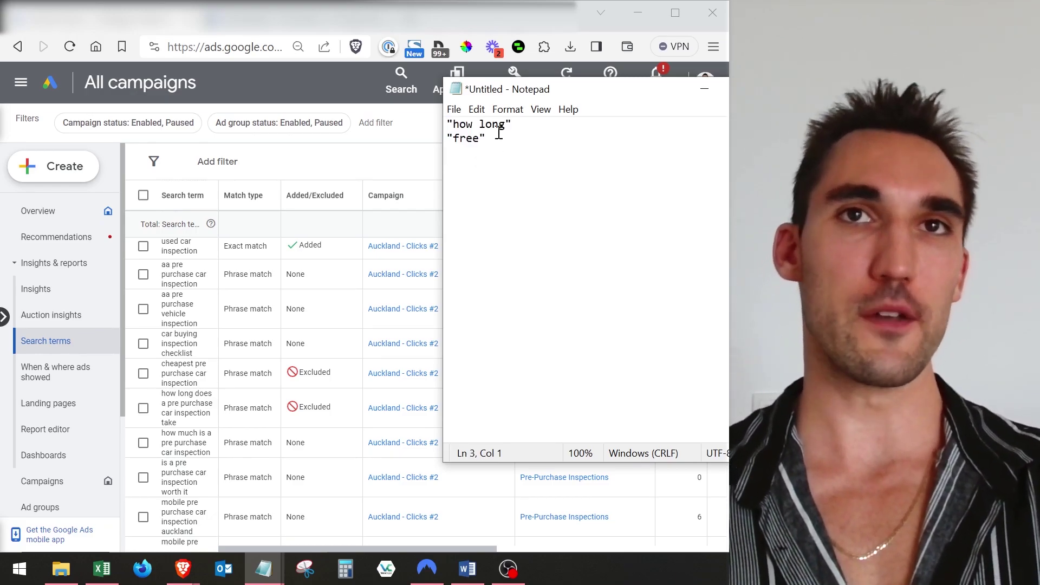
pyautogui.moveTo(516, 128); pyautogui.dragTo(454, 123)
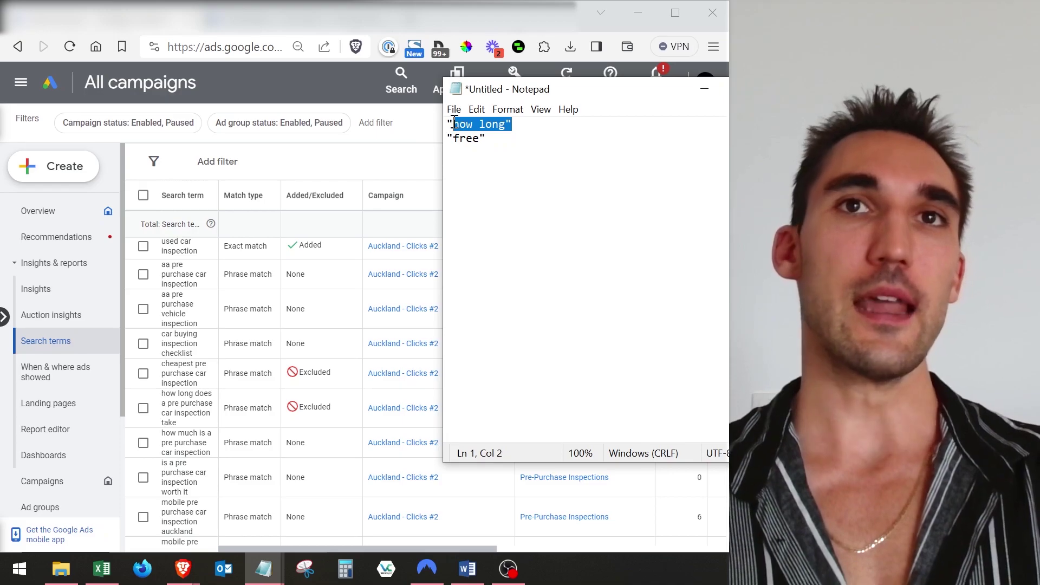
pyautogui.click(498, 140)
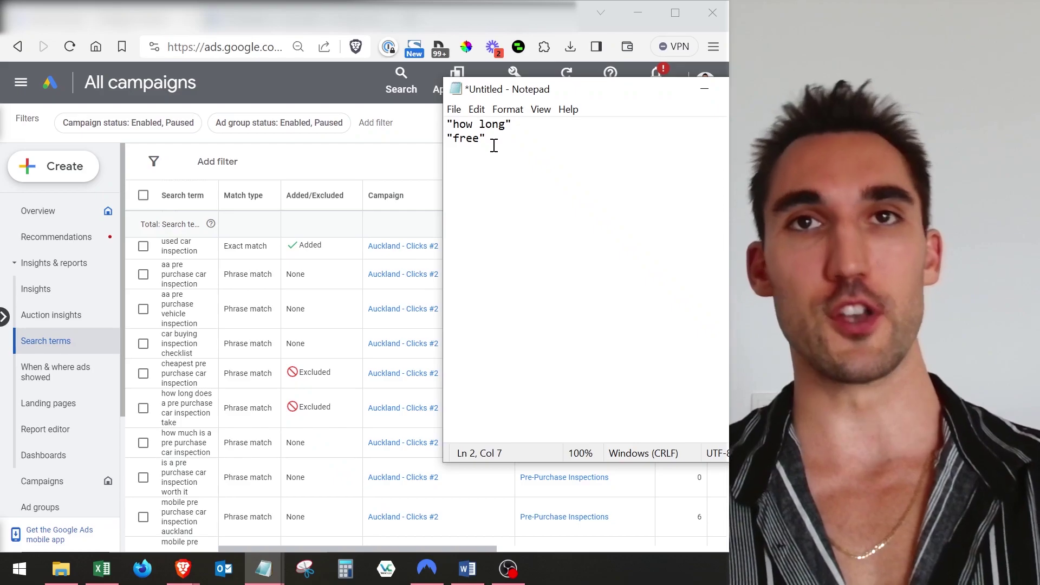
pyautogui.moveTo(494, 145); pyautogui.dragTo(447, 123)
pyautogui.hotkey('ctrl', 'c')
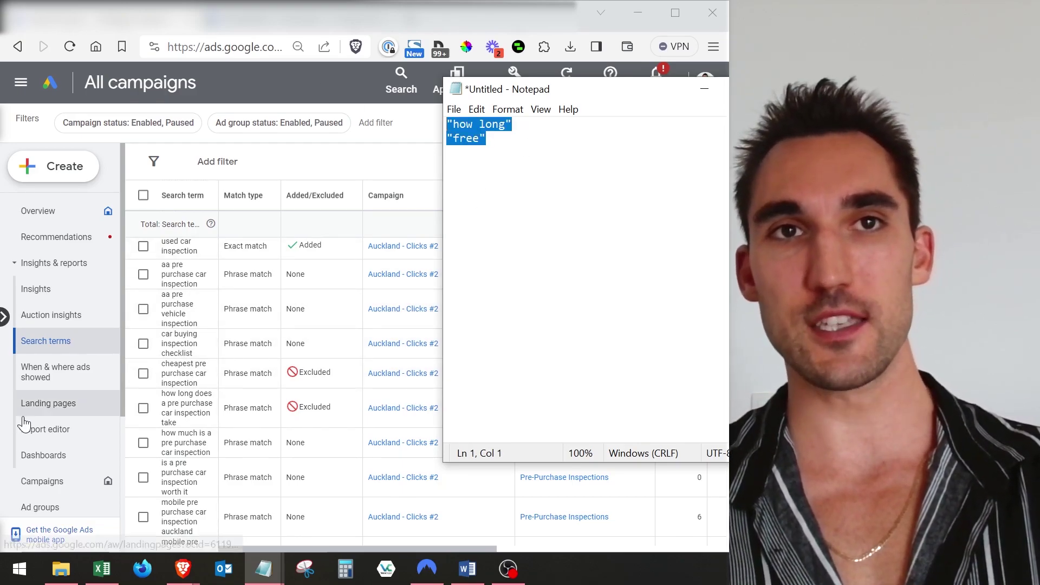
# Switch back to Google Ads and examine the phrase match and broad match search terms for further irrelevant queries.
pyautogui.scroll(-3, 292, 370)
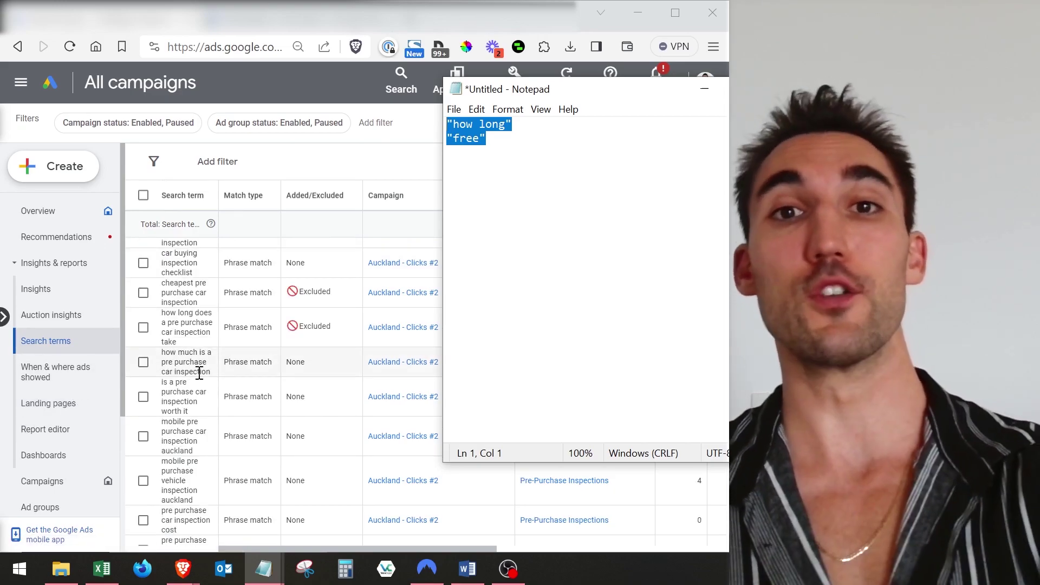
pyautogui.scroll(-3, 200, 391)
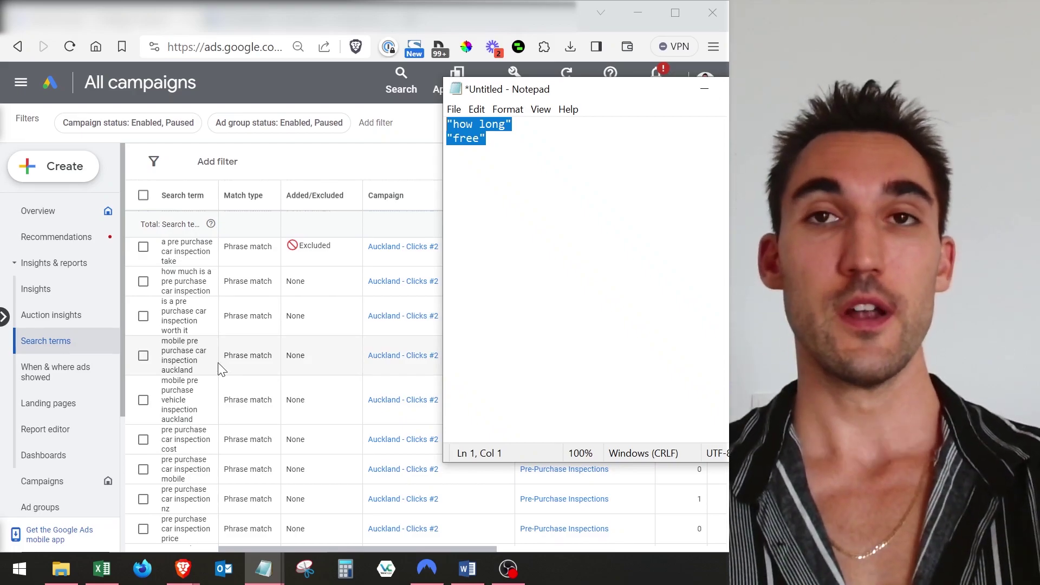
pyautogui.scroll(-2, 219, 369)
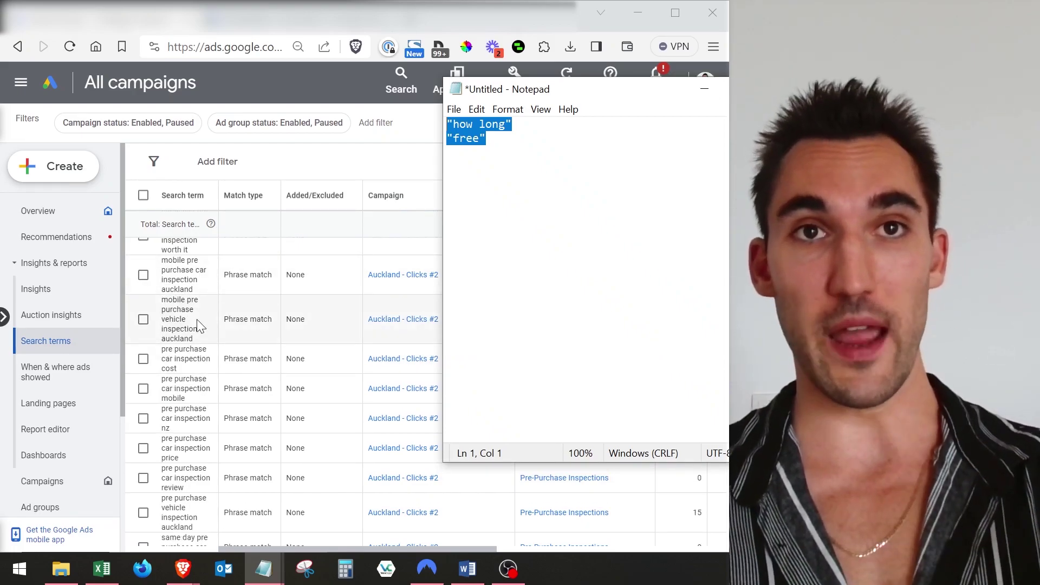
pyautogui.scroll(-2, 88, 440)
pyautogui.scroll(-2, 86, 438)
pyautogui.scroll(-2, 205, 448)
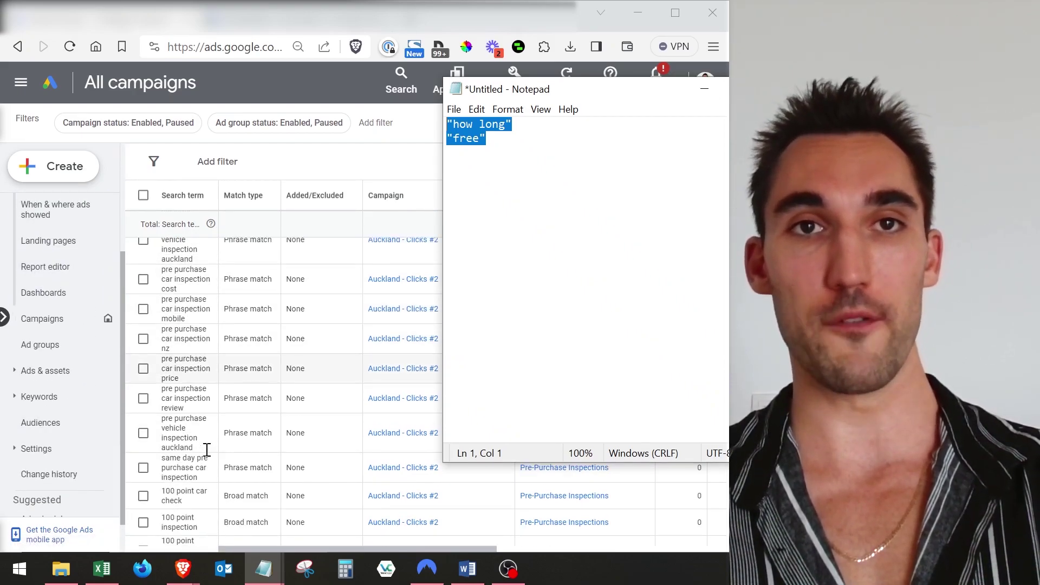
pyautogui.scroll(-5, 206, 450)
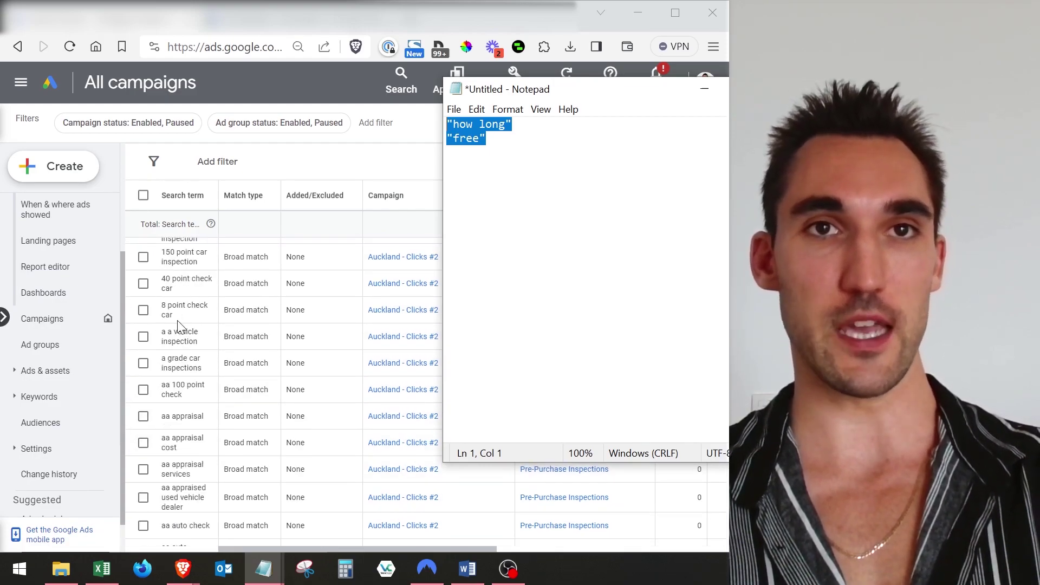
pyautogui.click(343, 163)
pyautogui.scroll(10, 487, 178)
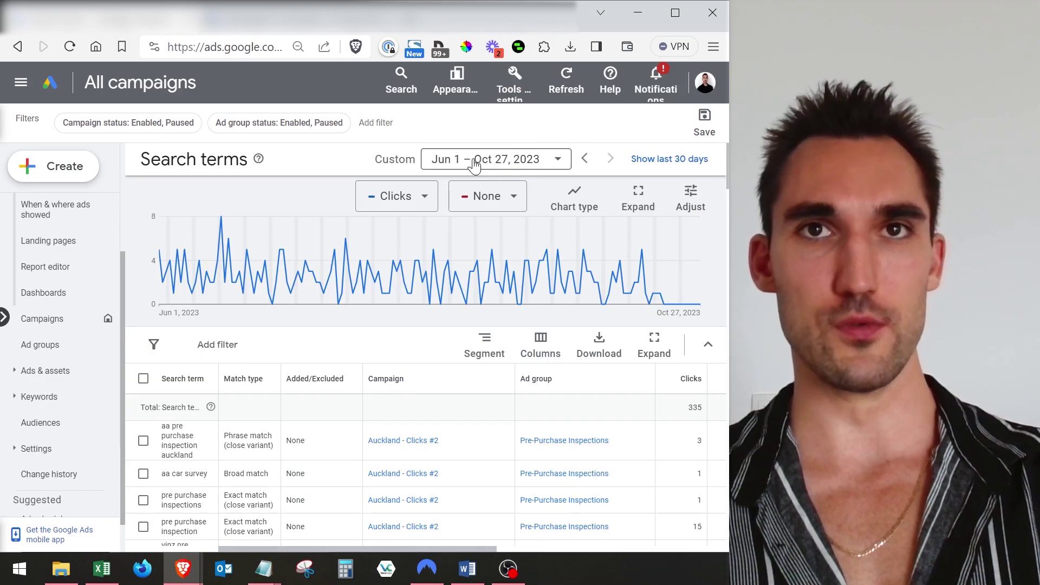
pyautogui.scroll(-10, 232, 428)
pyautogui.scroll(-15, 188, 326)
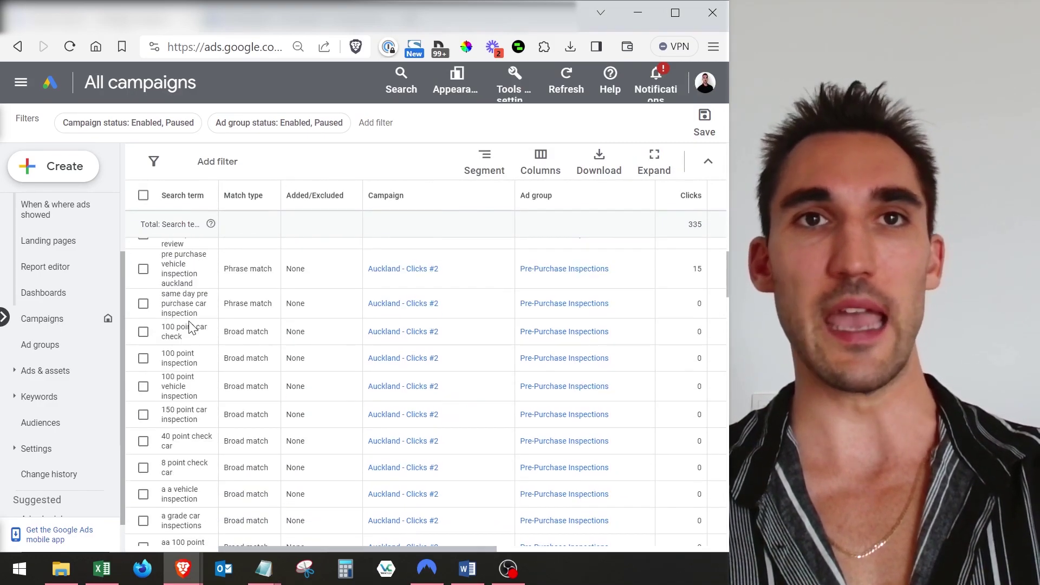
pyautogui.scroll(-10, 189, 331)
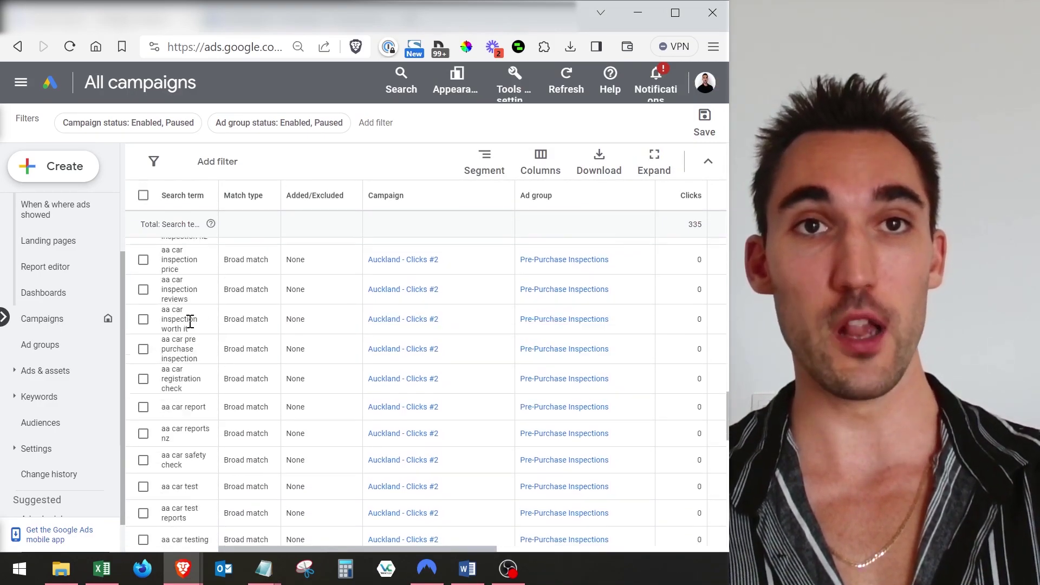
pyautogui.scroll(15, 224, 341)
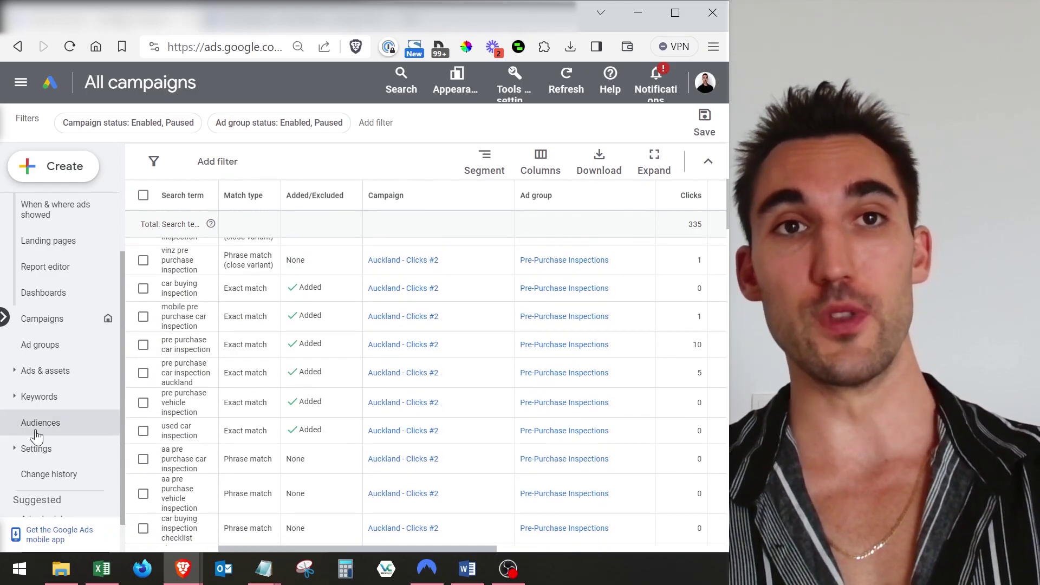
# Open the account's Negative keywords list and look through its existing entries.
pyautogui.scroll(-1, 35, 423)
pyautogui.click(39, 356)
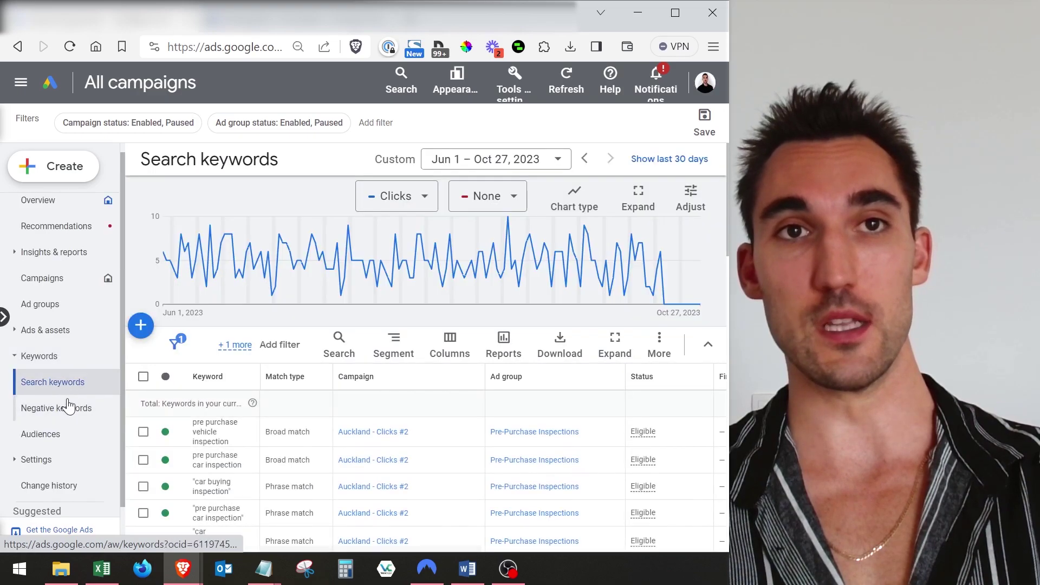
pyautogui.click(61, 409)
pyautogui.scroll(-10, 204, 279)
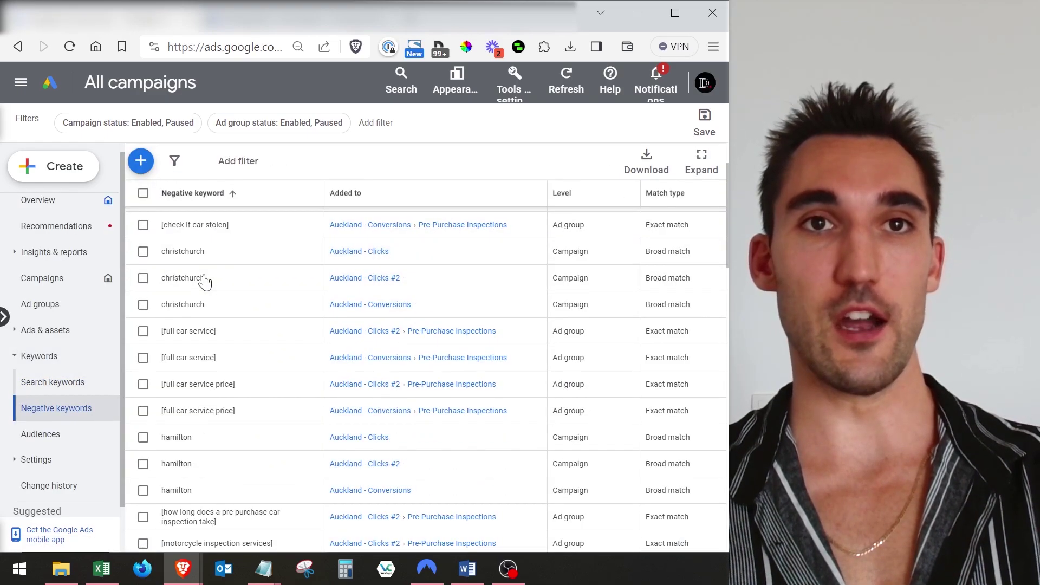
pyautogui.scroll(-10, 205, 279)
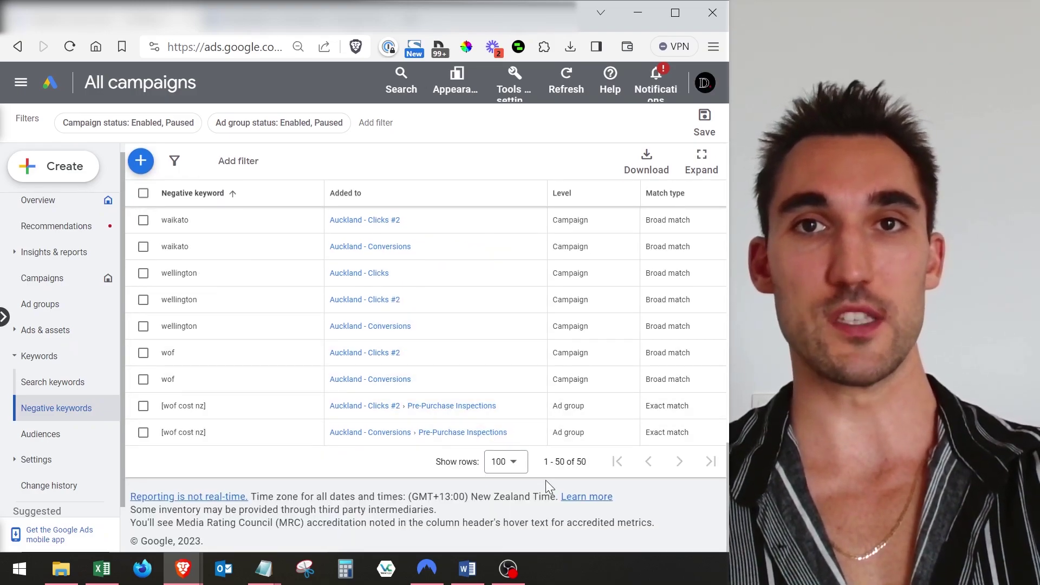
pyautogui.scroll(15, 348, 378)
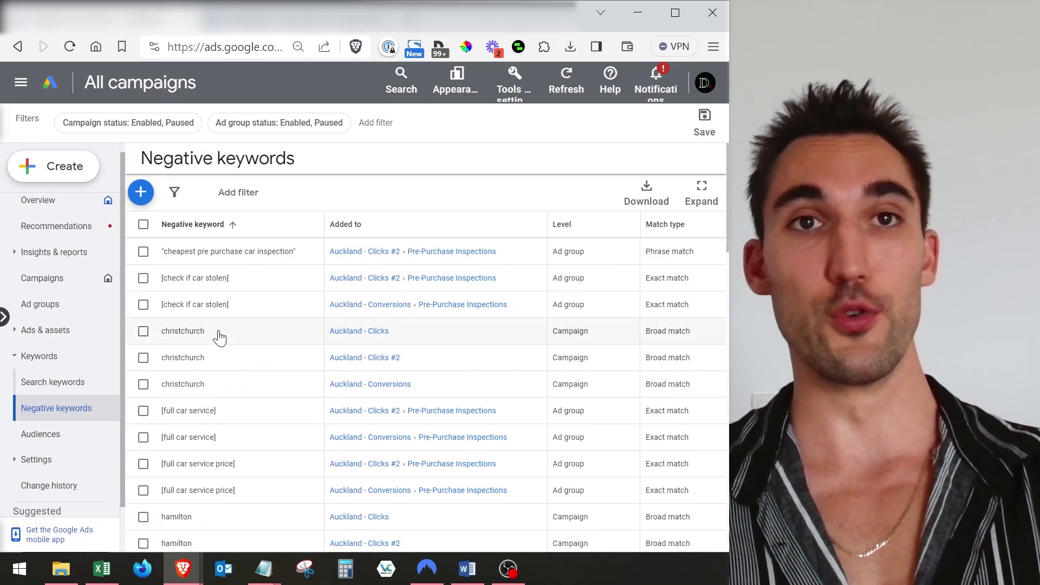
# Start adding new negative keywords, paste "how long" and "free" in quotation marks, and try to save them.
pyautogui.click(140, 192)
pyautogui.click(225, 430)
pyautogui.hotkey('ctrl', 'v')
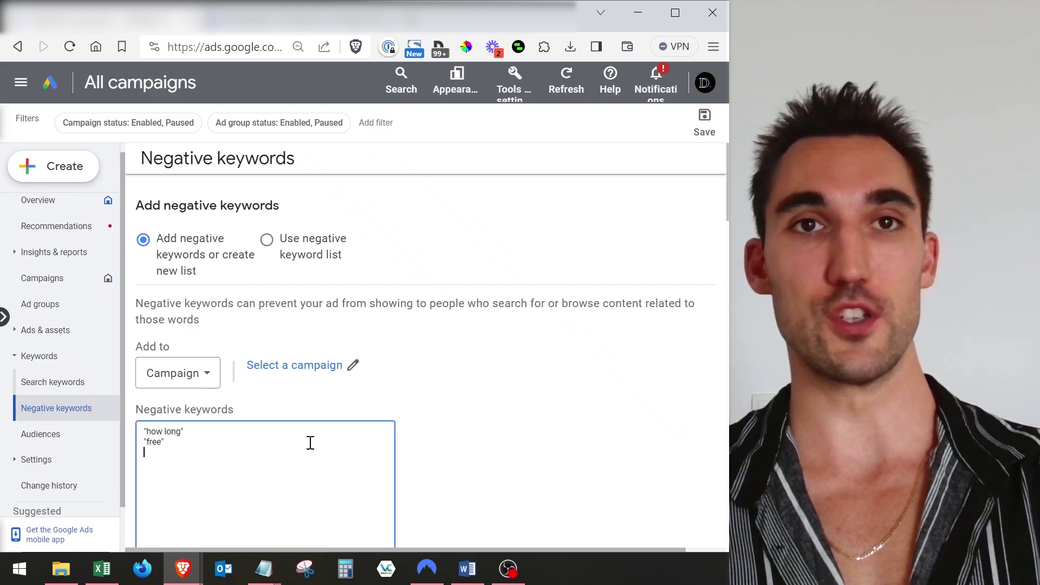
pyautogui.scroll(-3, 379, 410)
pyautogui.scroll(-3, 244, 401)
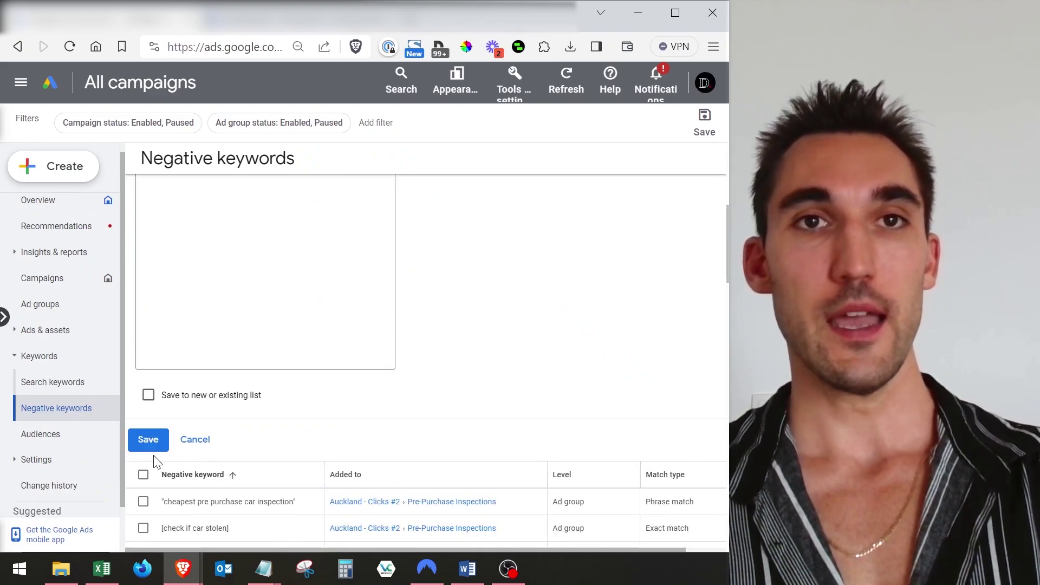
pyautogui.click(141, 442)
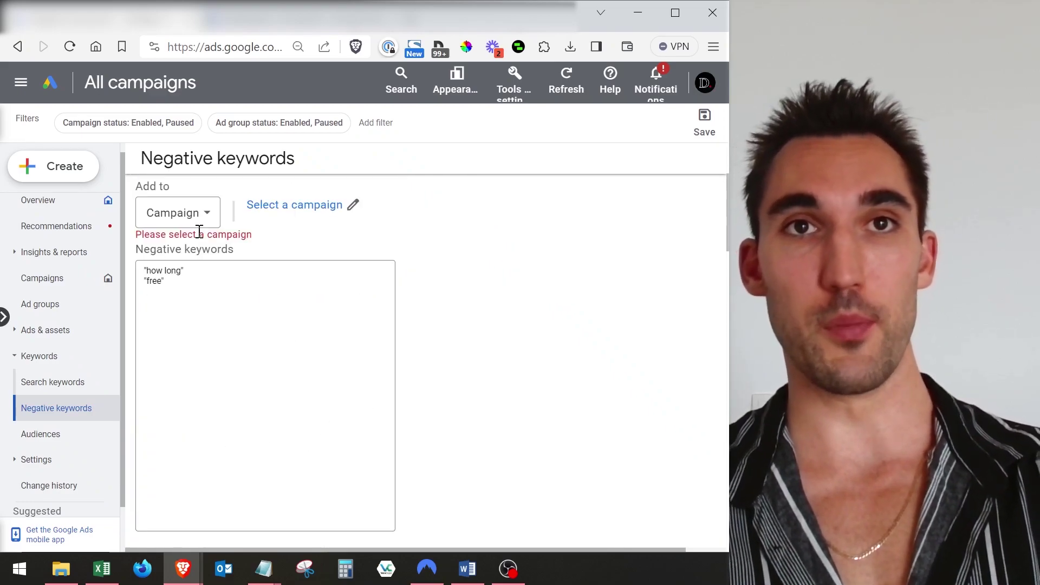
# Try to choose a campaign for the pasted negative keywords and close the form for adding them.
pyautogui.click(192, 214)
pyautogui.click(279, 225)
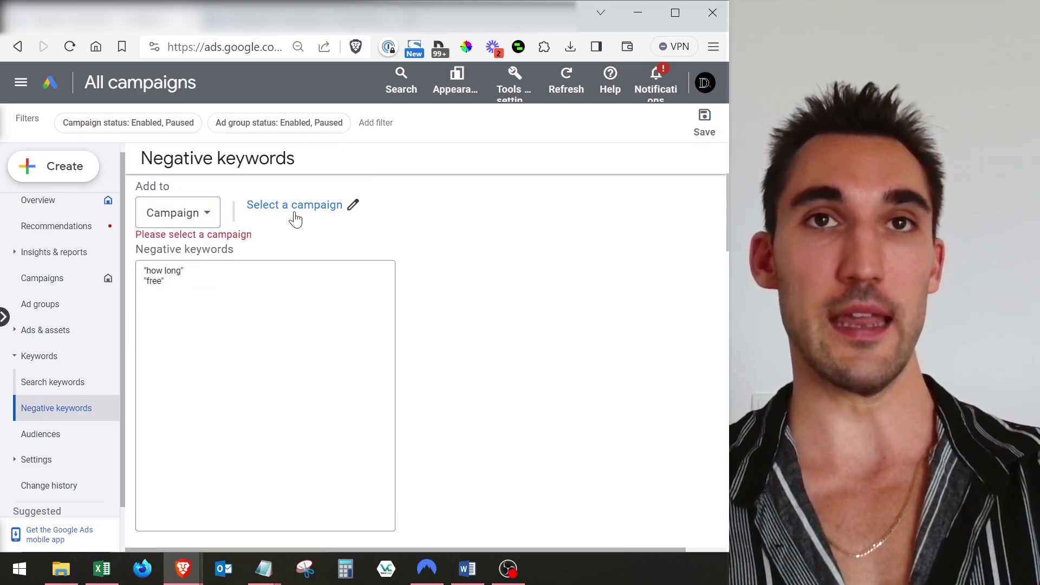
pyautogui.click(294, 206)
pyautogui.click(344, 293)
pyautogui.scroll(-4, 203, 417)
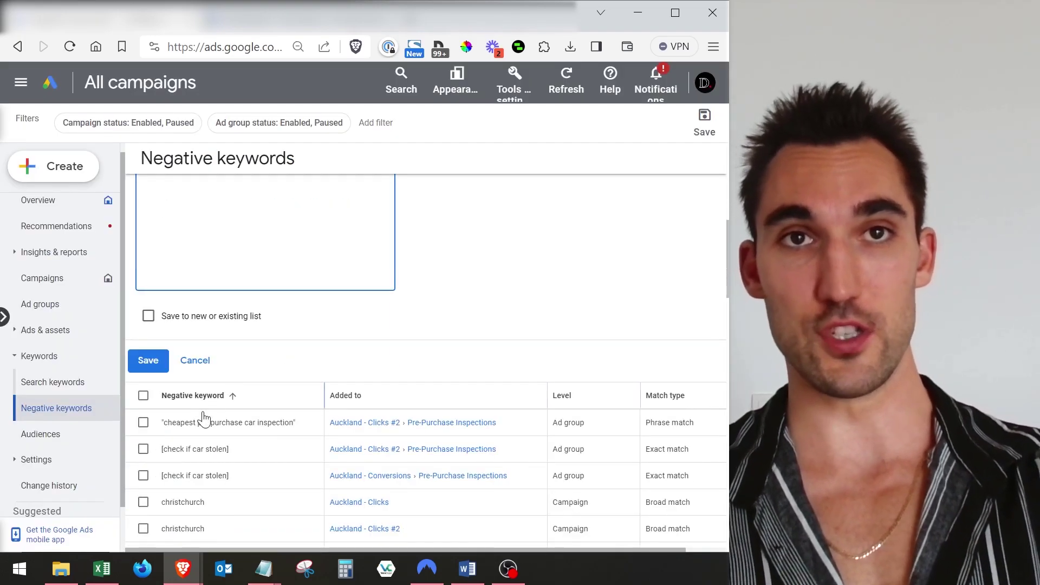
pyautogui.click(142, 361)
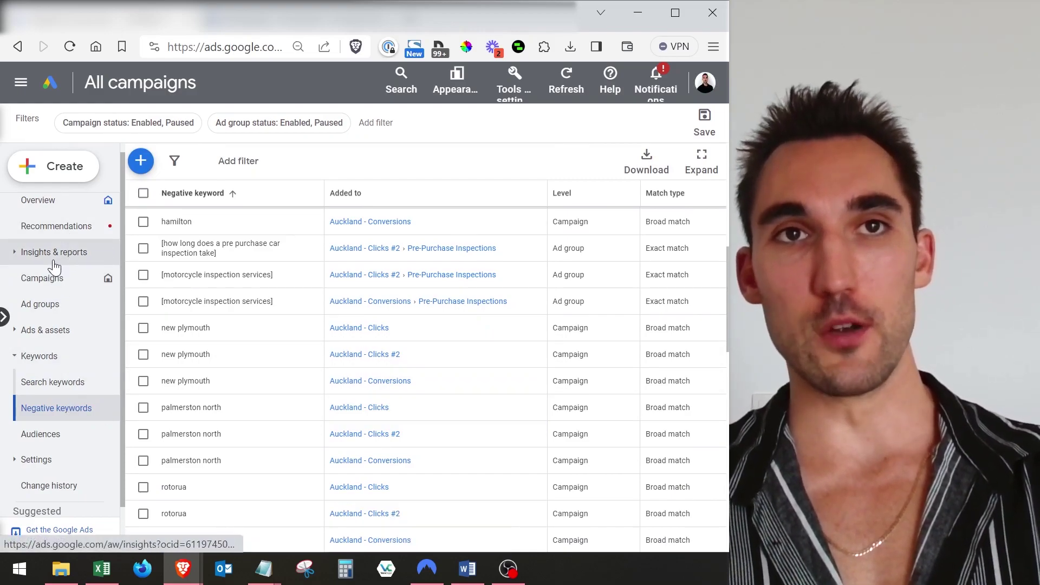
# Return to the Search terms report under Insights & reports.
pyautogui.click(69, 252)
pyautogui.scroll(3, 72, 301)
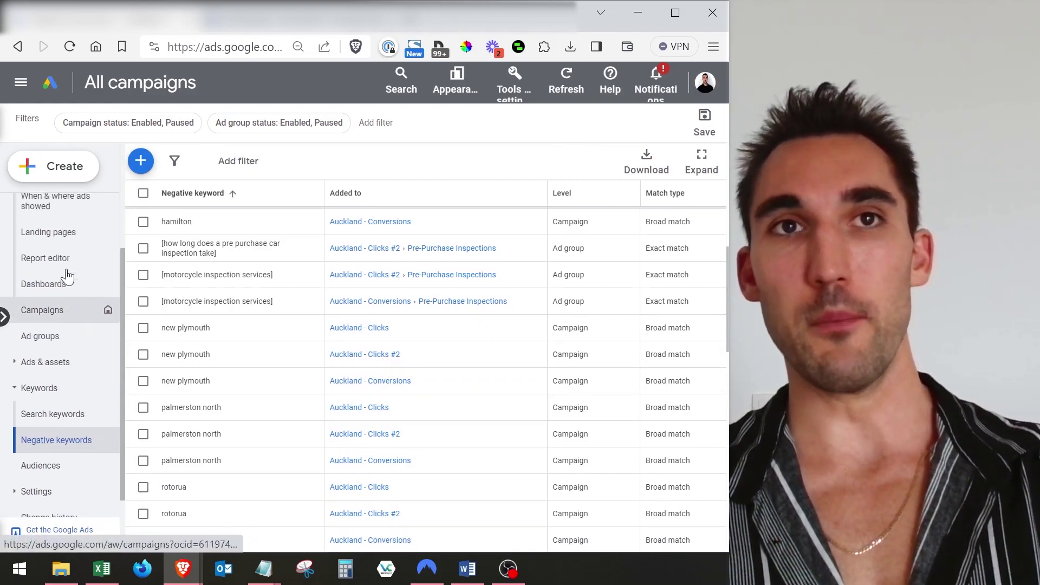
pyautogui.click(71, 302)
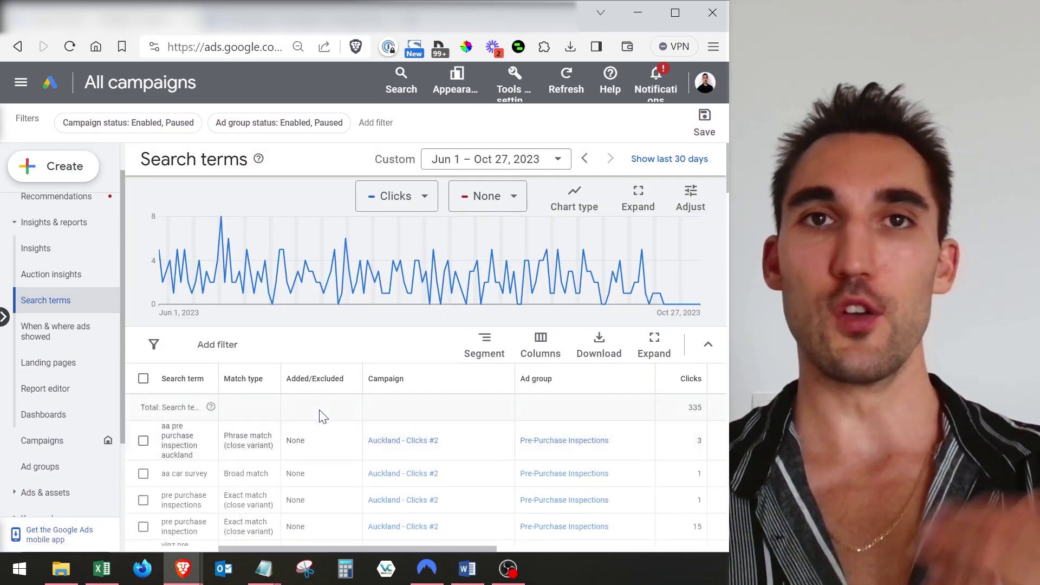
# Check the clicks, cost and conversion figures of the search term "aa pre purchase inspection auckland".
pyautogui.scroll(-1, 298, 412)
pyautogui.scroll(-1, 193, 381)
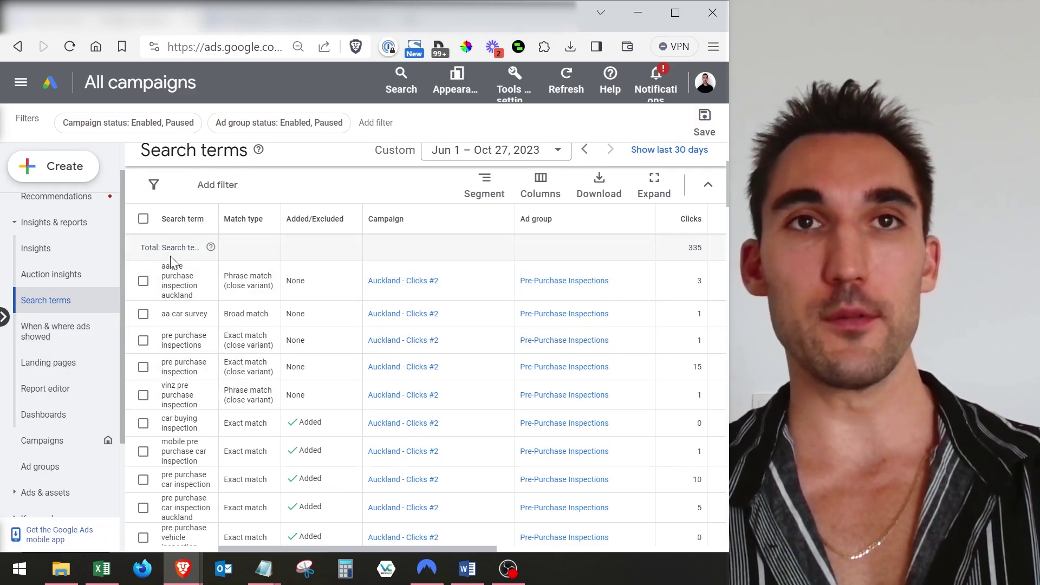
pyautogui.moveTo(162, 265); pyautogui.dragTo(197, 301)
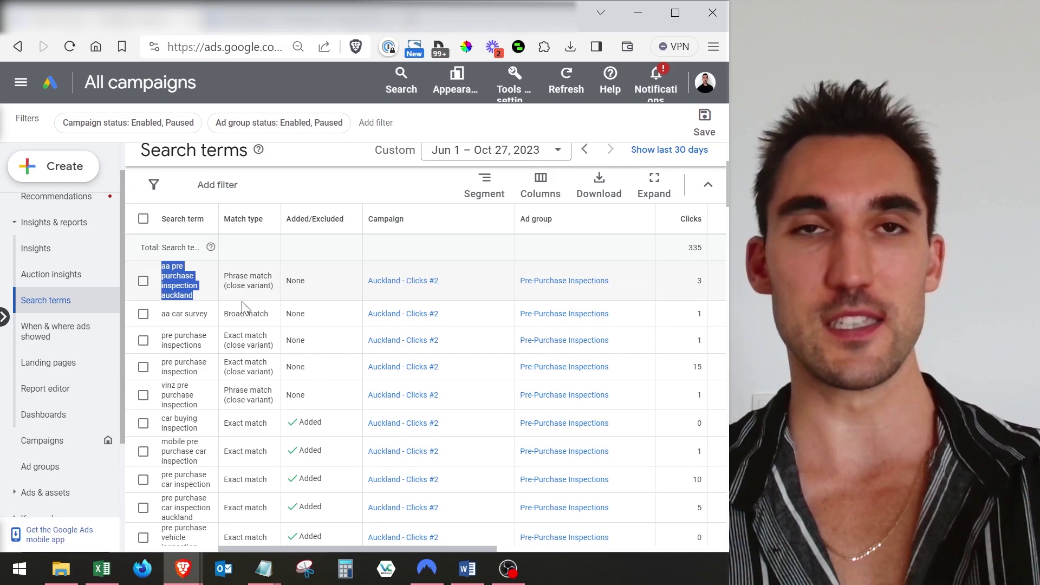
pyautogui.moveTo(472, 549); pyautogui.dragTo(714, 558)
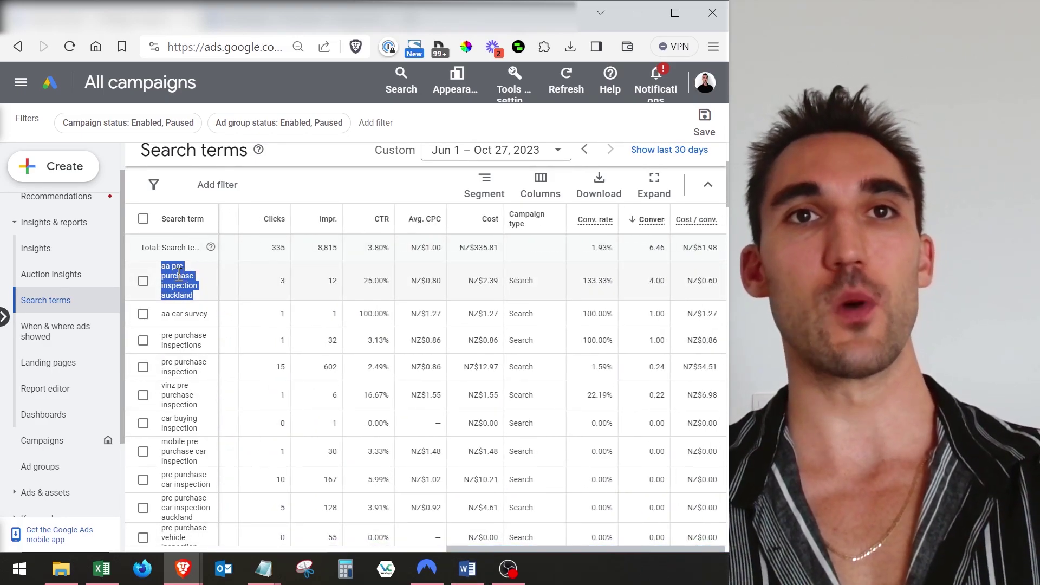
pyautogui.moveTo(163, 263); pyautogui.dragTo(203, 302)
pyautogui.click(195, 299)
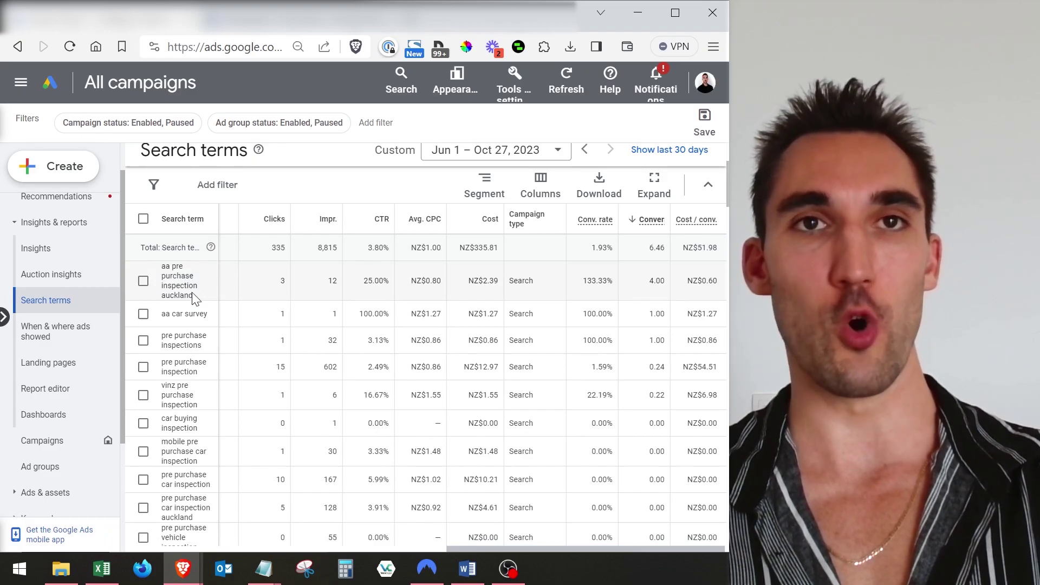
# Select the search terms "aa pre purchase inspection auckland" and "aa car survey" and start adding them as keywords.
pyautogui.click(143, 281)
pyautogui.click(143, 314)
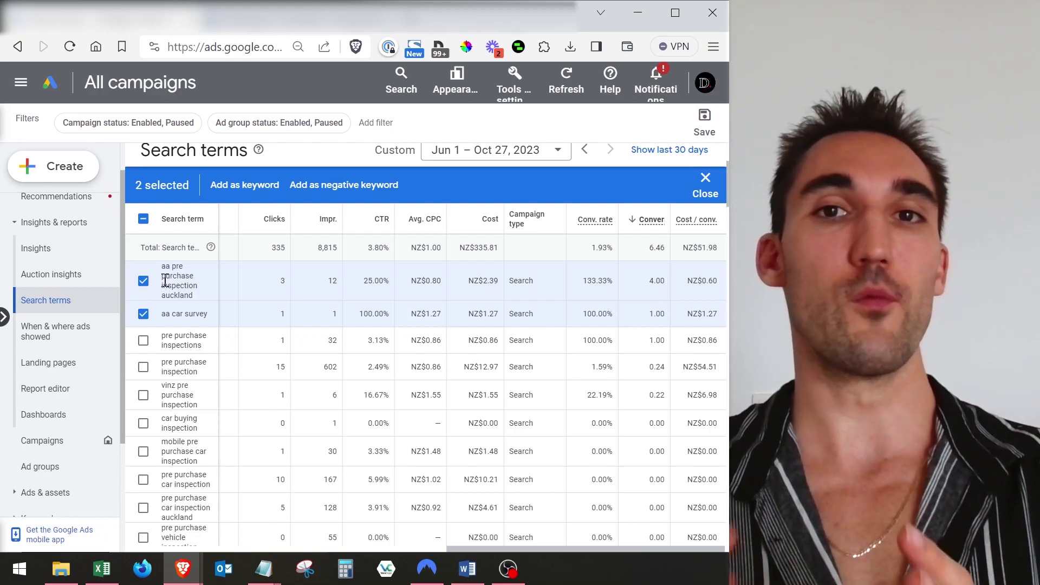
pyautogui.scroll(-2, 32, 444)
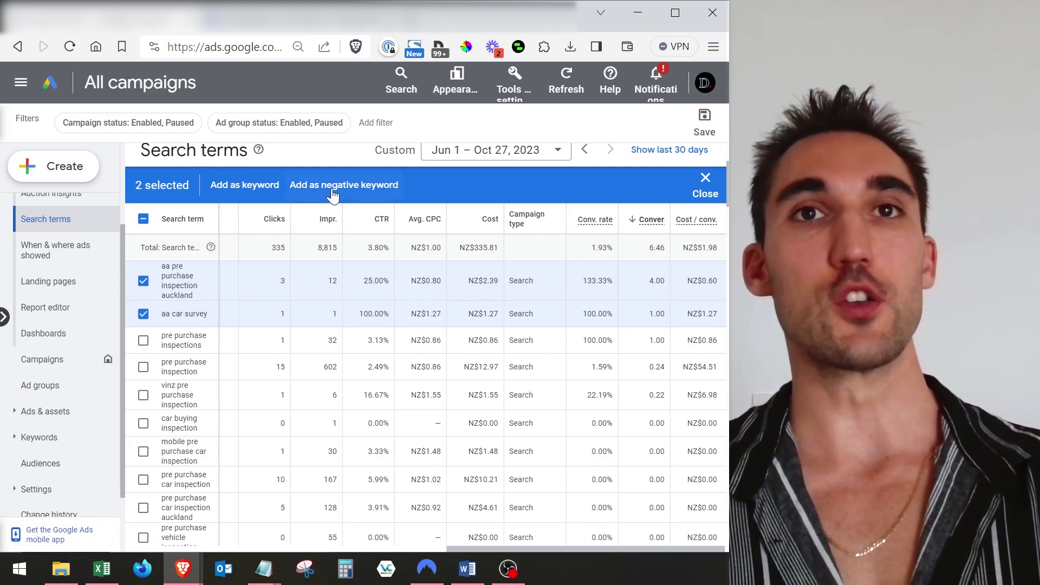
pyautogui.click(246, 188)
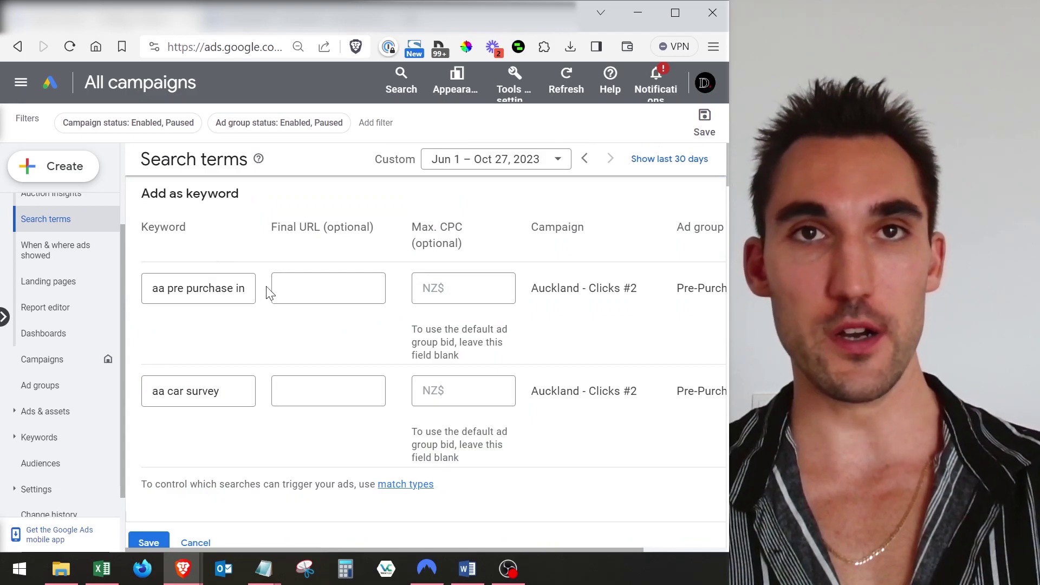
# Enclose both new keywords in quotation marks for phrase match and save them.
pyautogui.click(163, 300)
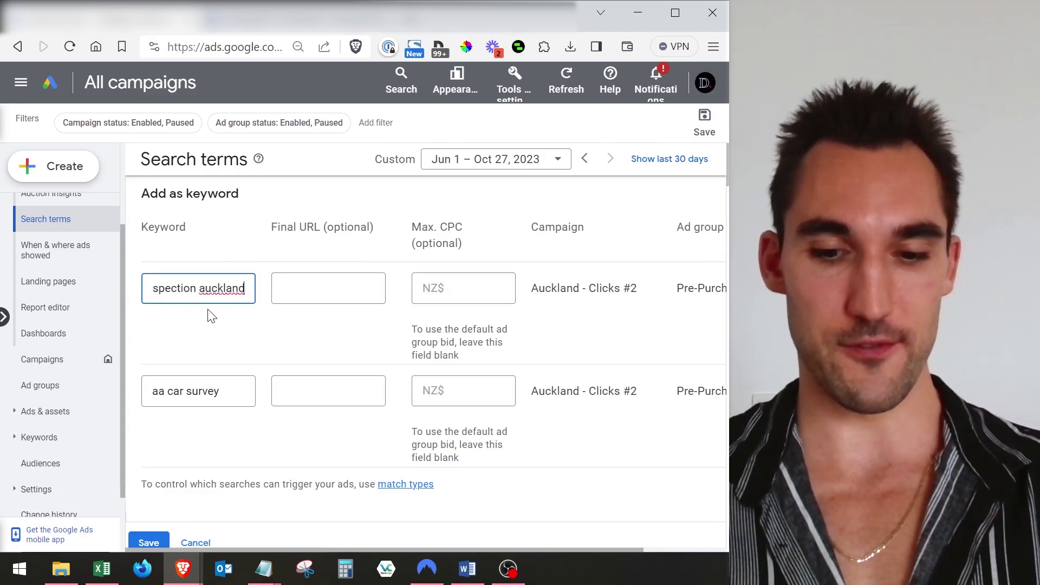
pyautogui.press('Home')
pyautogui.write('"')
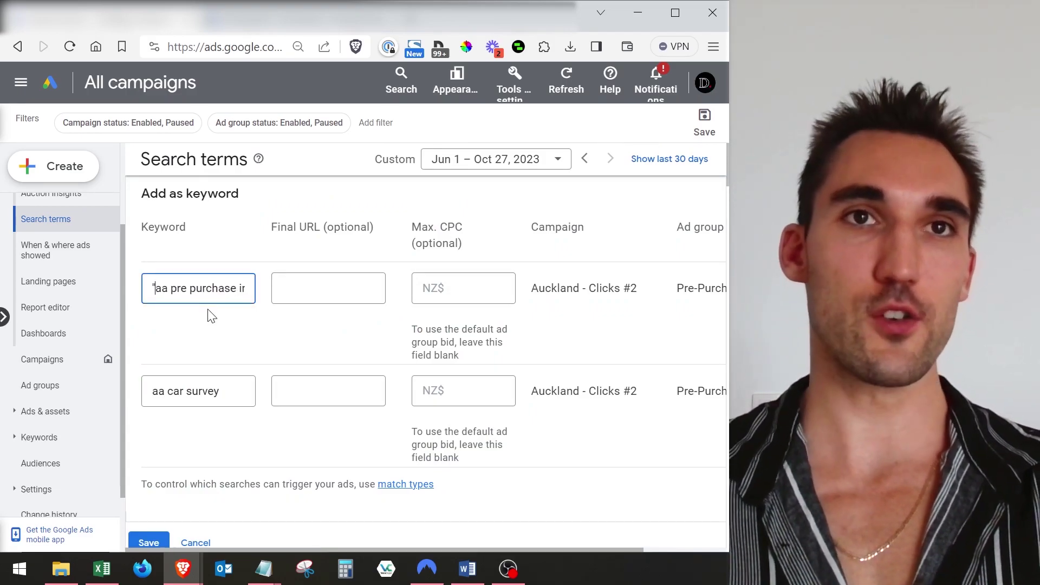
pyautogui.click(154, 398)
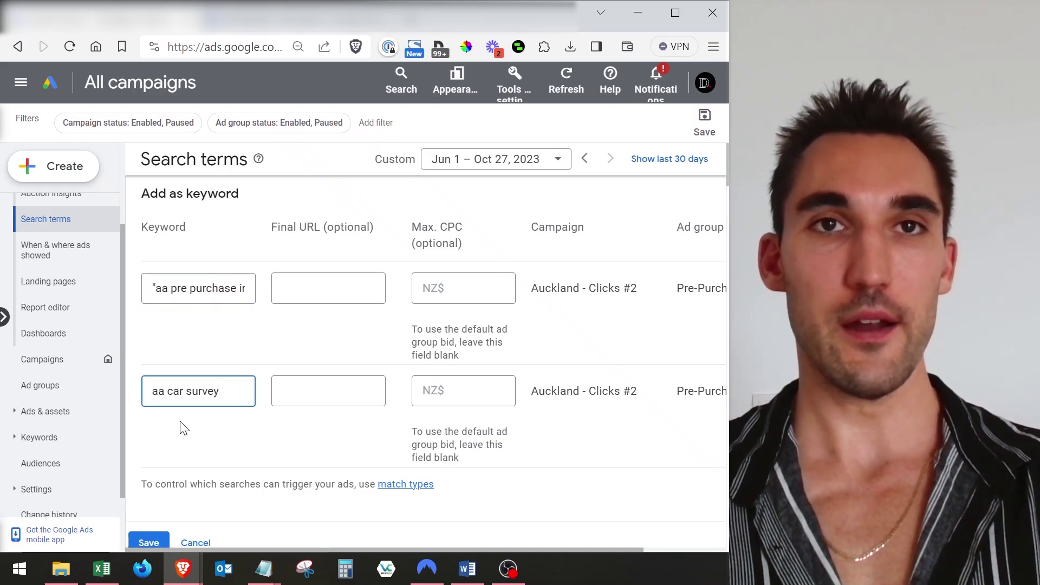
pyautogui.write('"')
pyautogui.press('Home')
pyautogui.write('"')
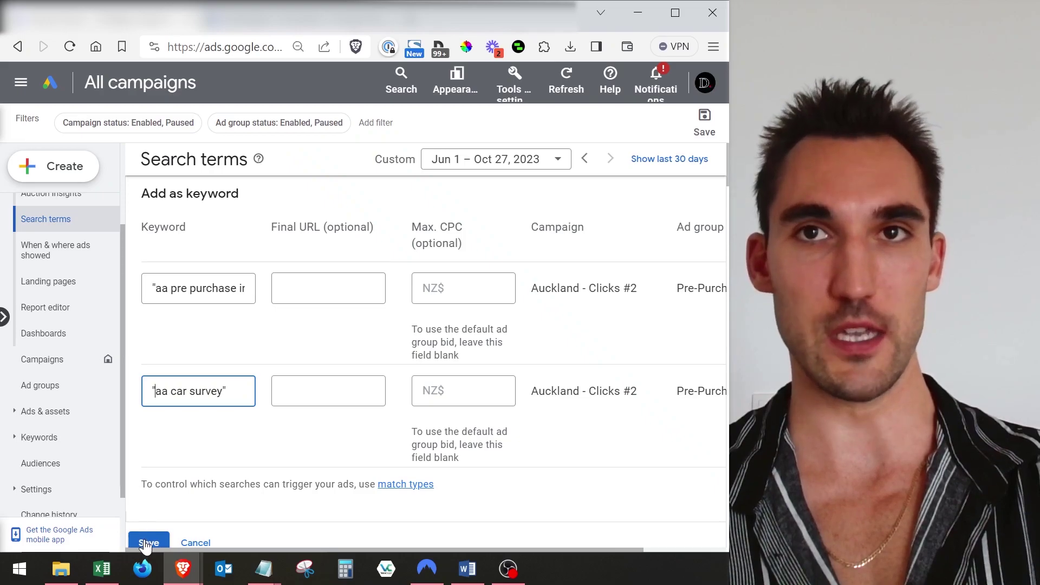
pyautogui.click(147, 542)
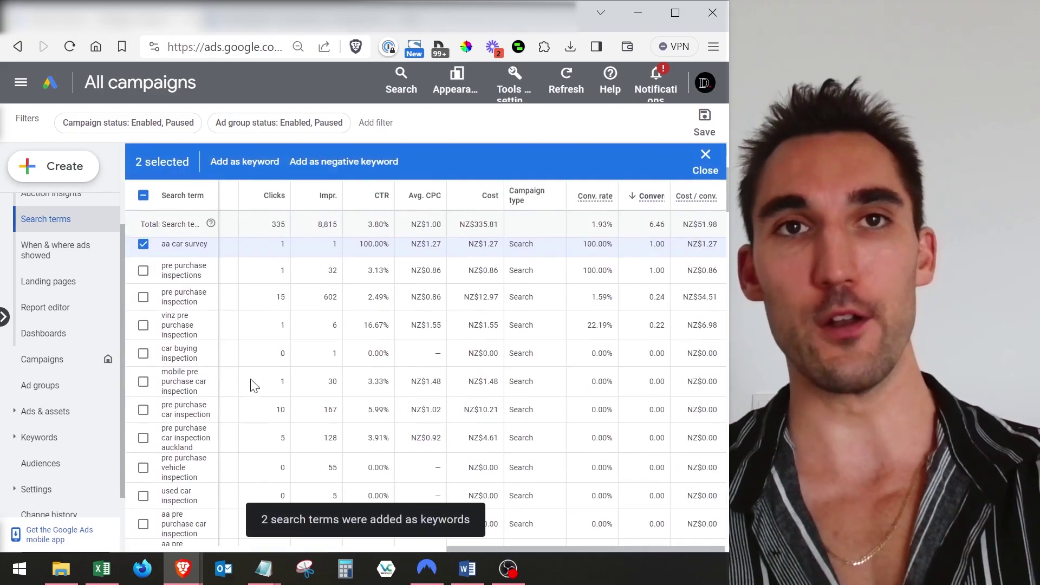
# Deselect the search terms "aa pre purchase inspection auckland" and "aa car survey" in the report.
pyautogui.scroll(2, 155, 282)
pyautogui.click(143, 292)
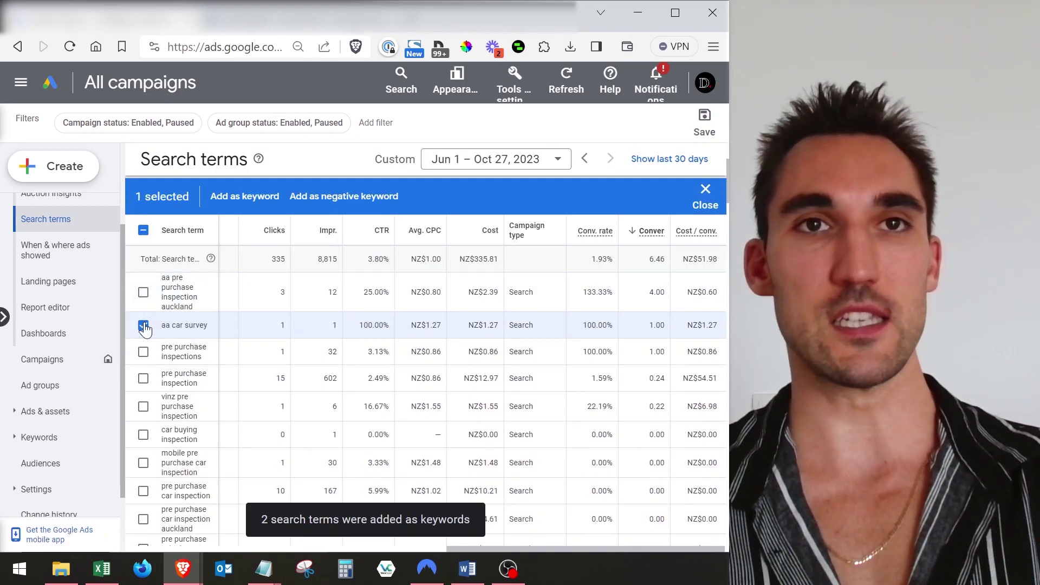
pyautogui.click(143, 325)
# Look through the remaining search terms, examining the clicks, impressions and cost of terms such as "aa car check".
pyautogui.scroll(-5, 145, 329)
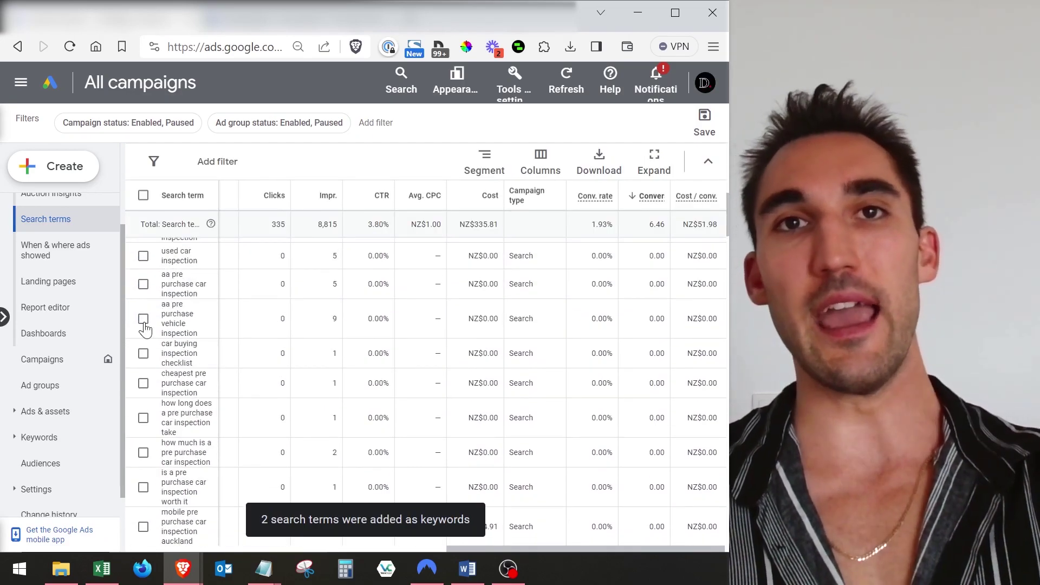
pyautogui.scroll(6, 145, 329)
pyautogui.scroll(-3, 145, 327)
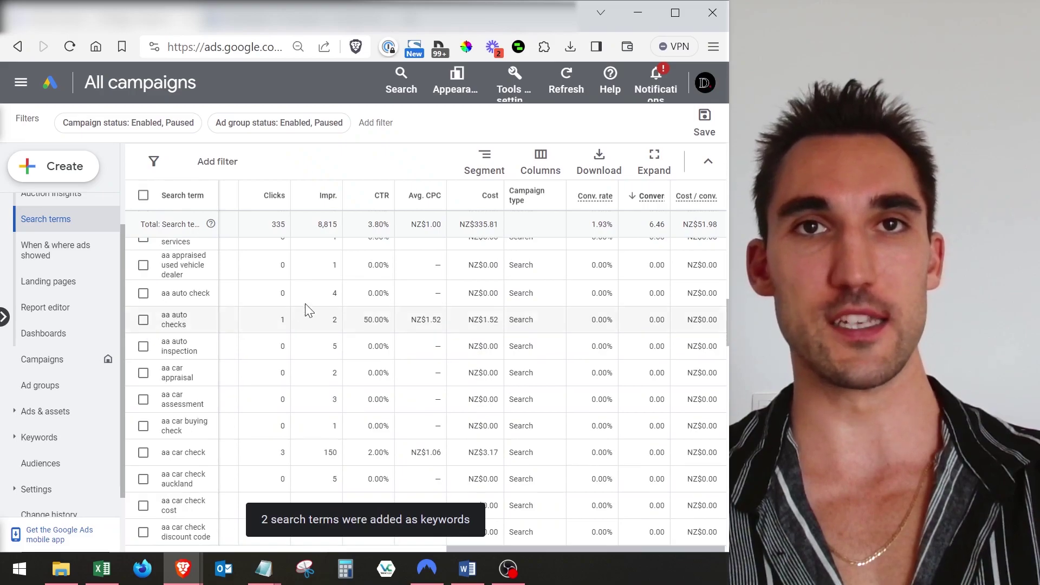
pyautogui.scroll(-3, 199, 385)
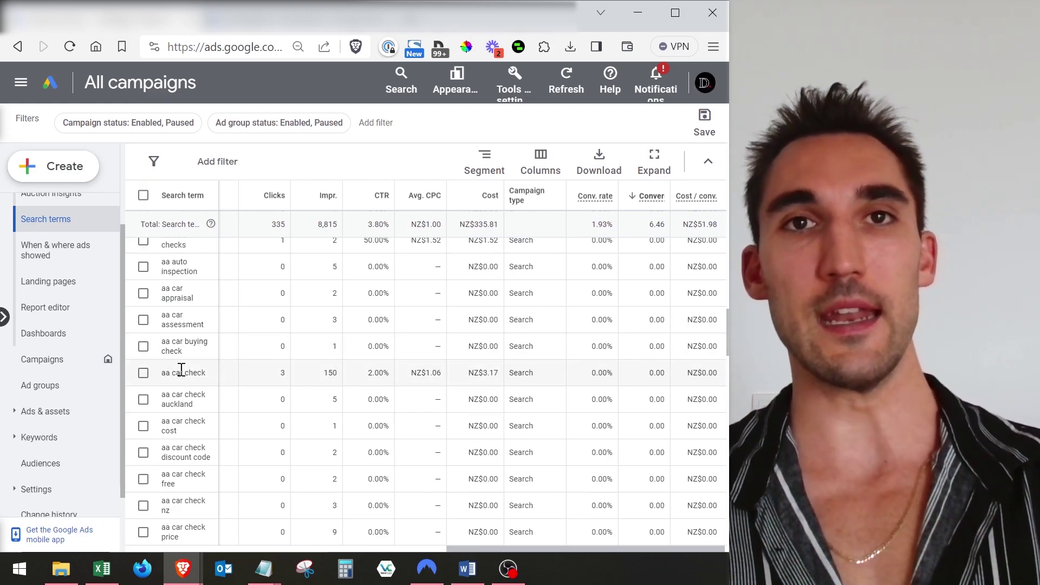
pyautogui.moveTo(263, 382); pyautogui.dragTo(441, 402)
pyautogui.scroll(10, 432, 412)
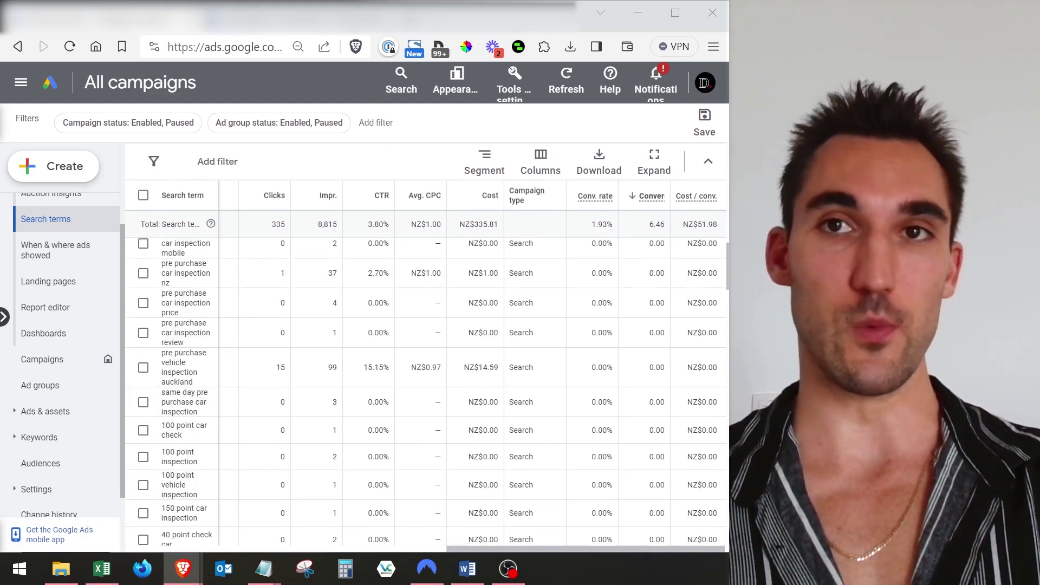
pyautogui.scroll(3, 167, 370)
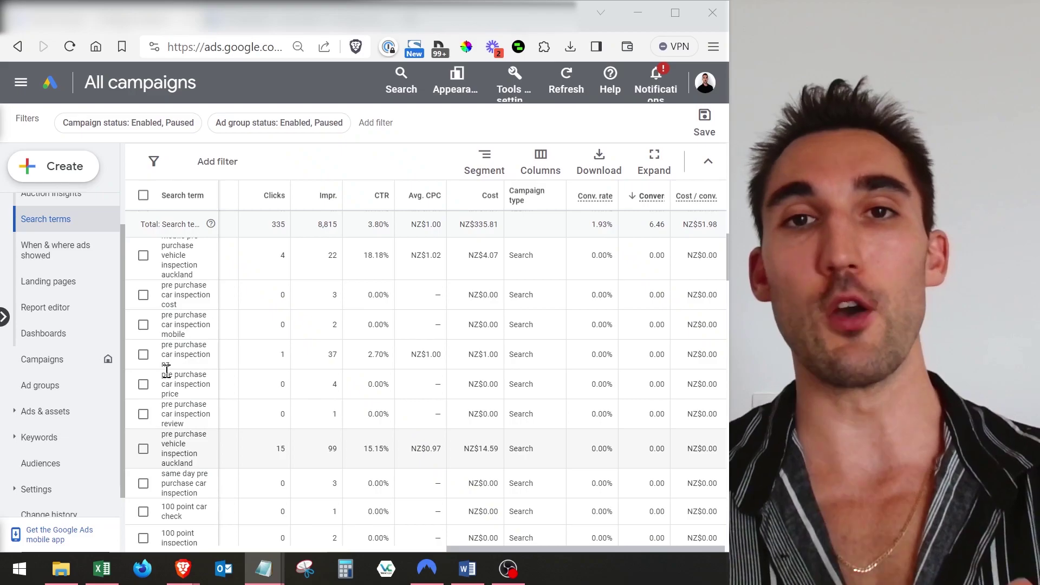
pyautogui.scroll(10, 167, 370)
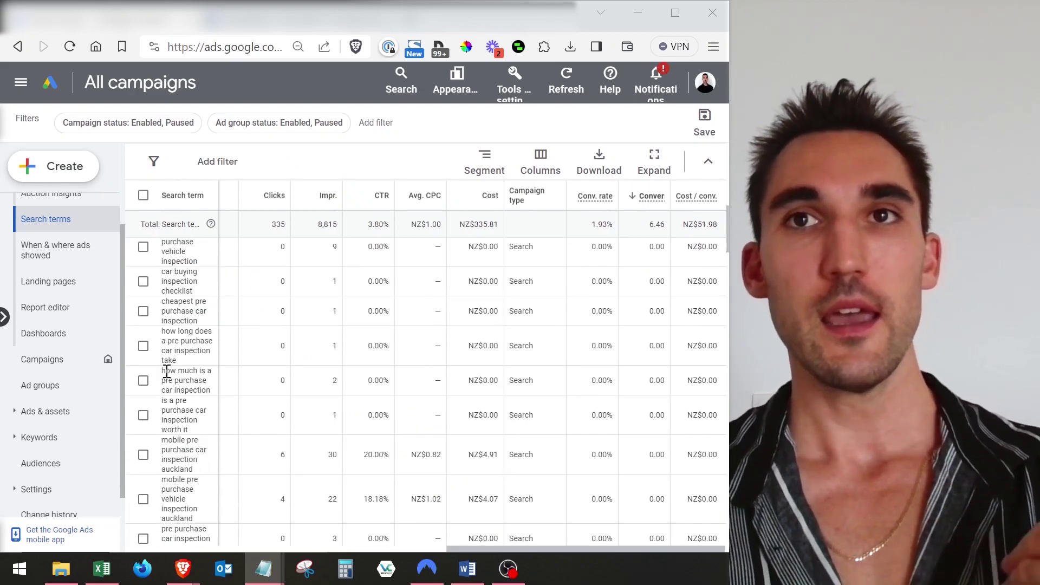
pyautogui.scroll(-2, 257, 391)
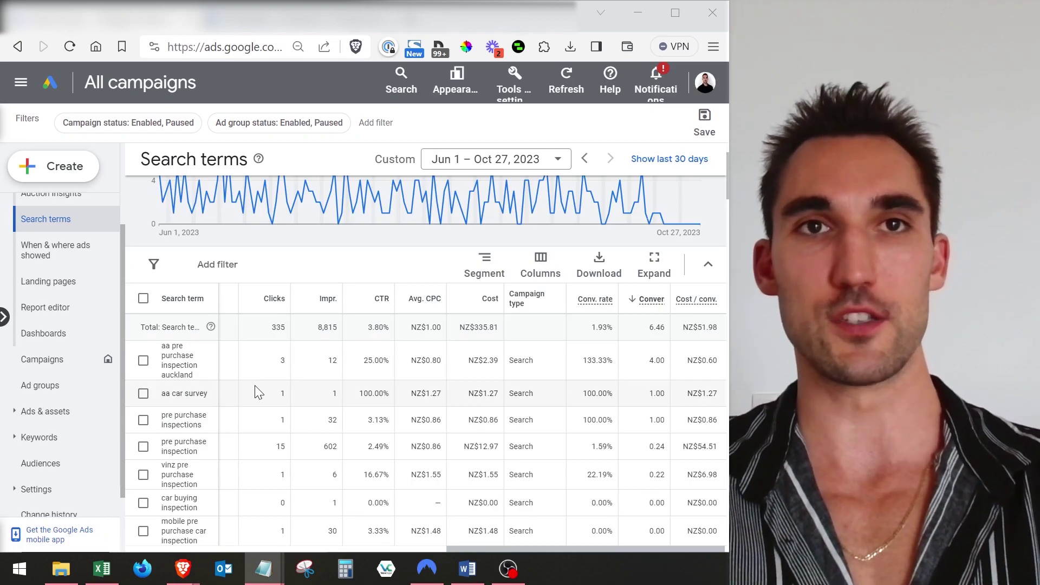
# Review the top converting search terms, starting with "aa pre purchase inspection auckland".
pyautogui.scroll(-2, 281, 404)
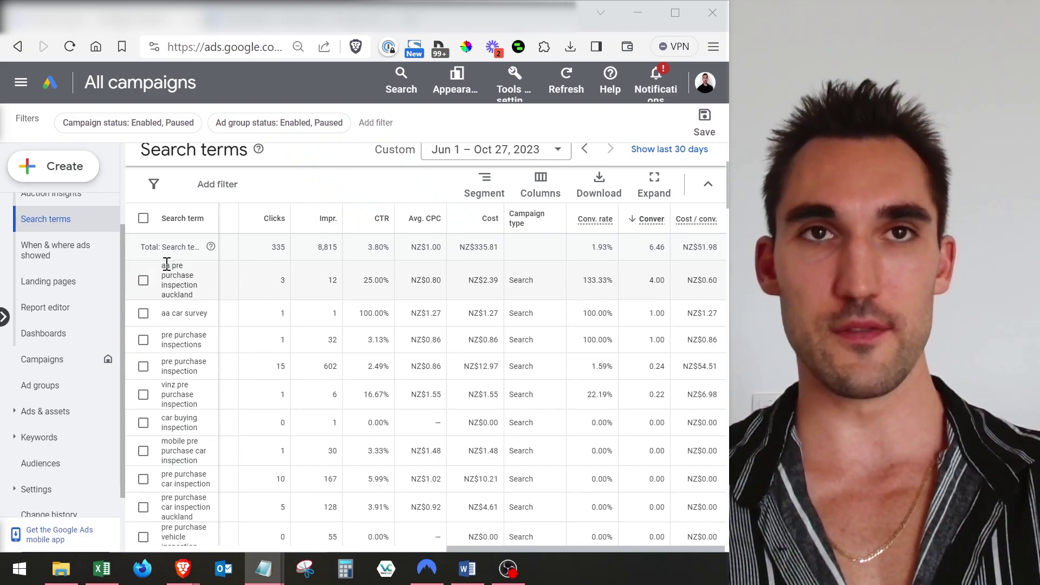
pyautogui.moveTo(163, 264); pyautogui.dragTo(208, 302)
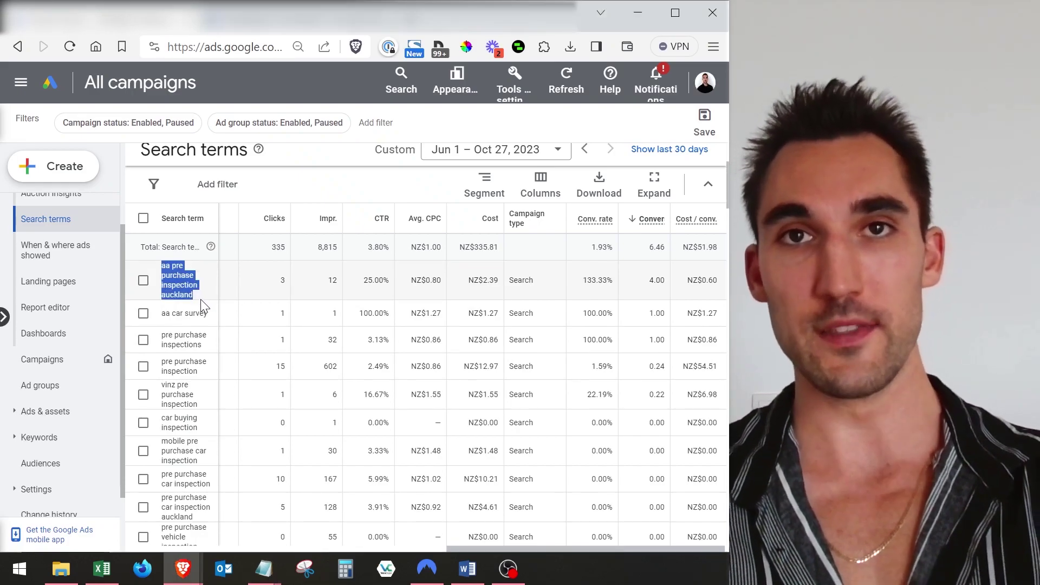
pyautogui.click(201, 307)
pyautogui.scroll(-2, 210, 374)
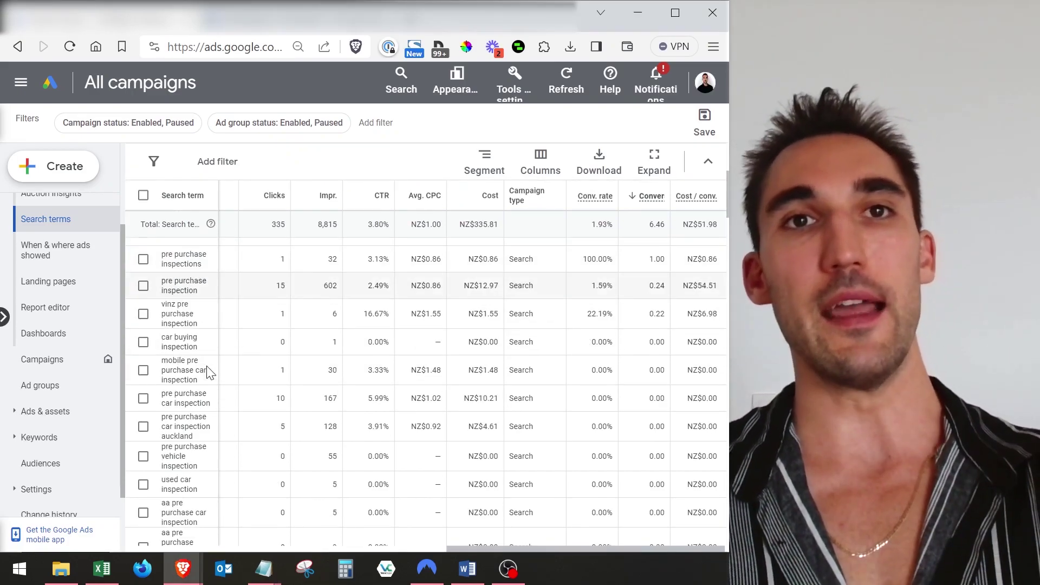